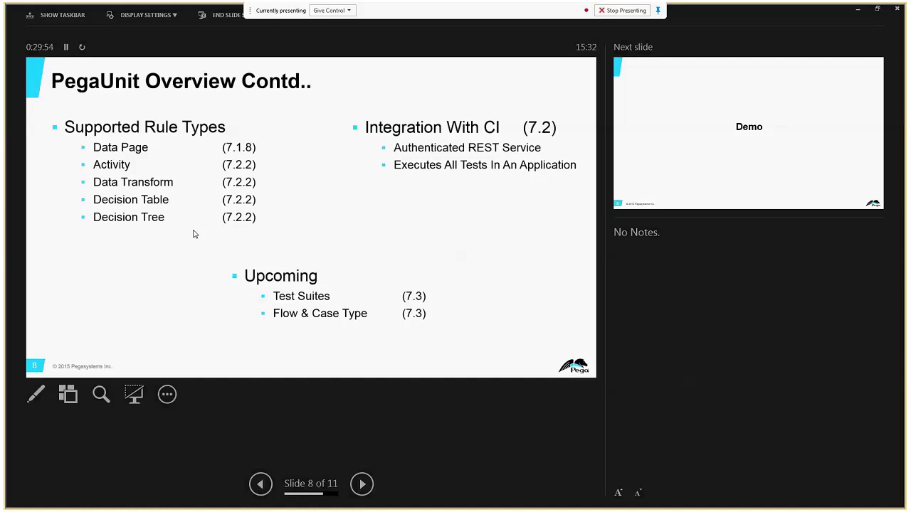
# Switch from the slides to the Employee application's Designer Studio session and open its Automated Testing landing page
pyautogui.click(193, 234)
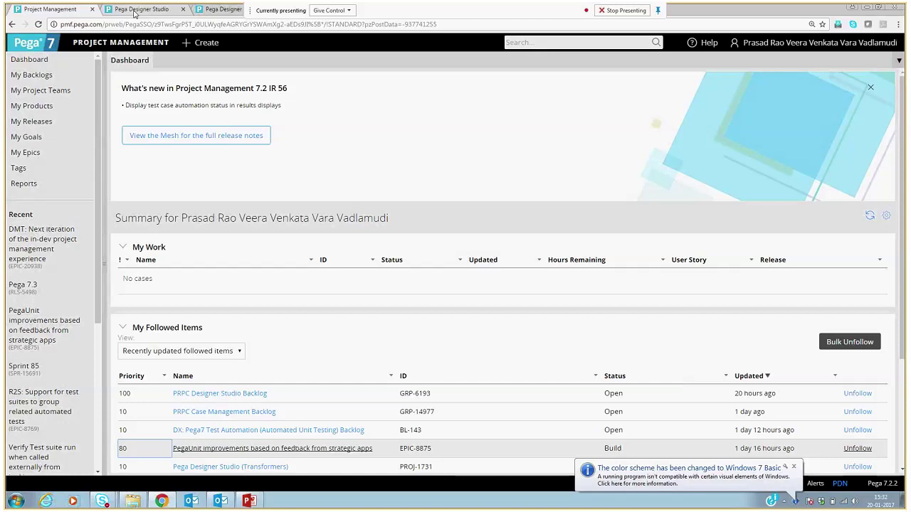
pyautogui.click(136, 10)
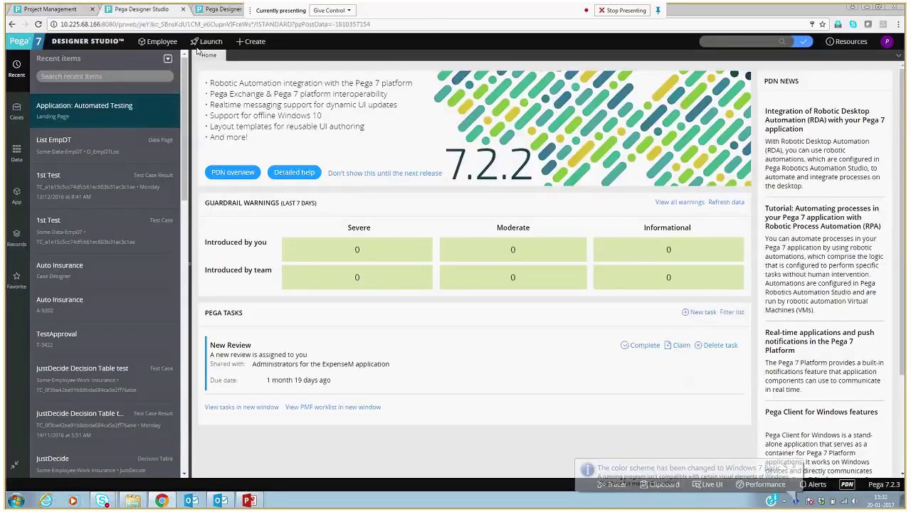
pyautogui.click(88, 43)
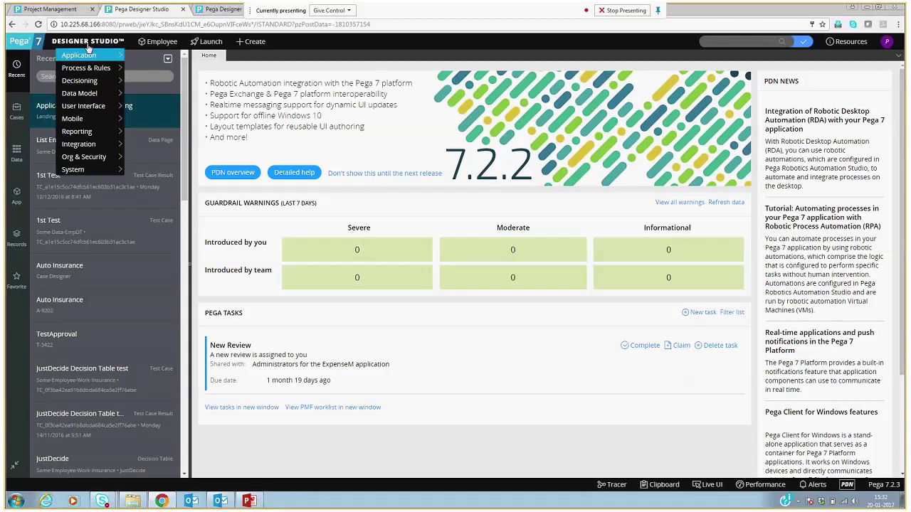
pyautogui.moveTo(89, 59)
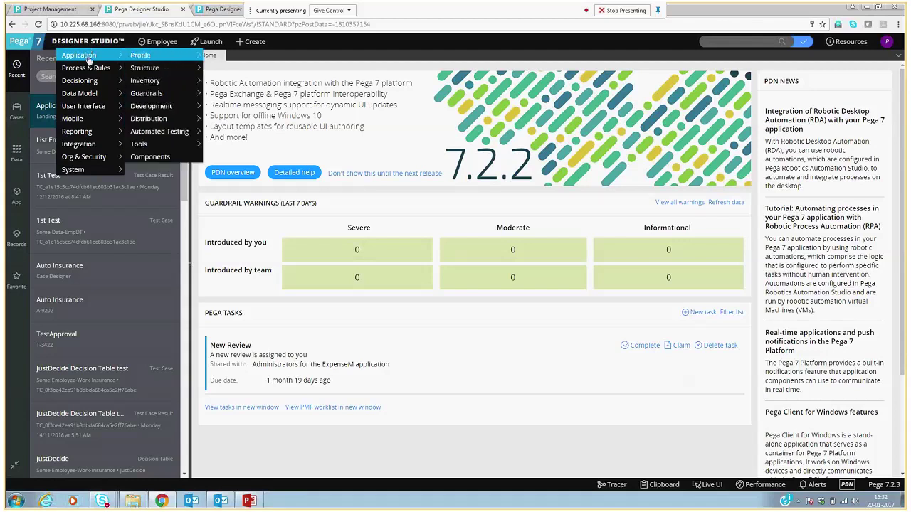
pyautogui.moveTo(163, 57)
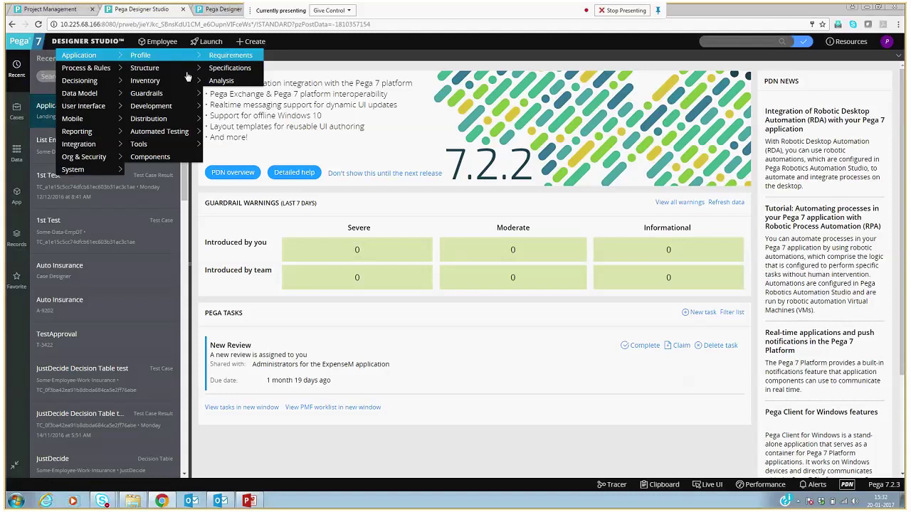
pyautogui.click(227, 135)
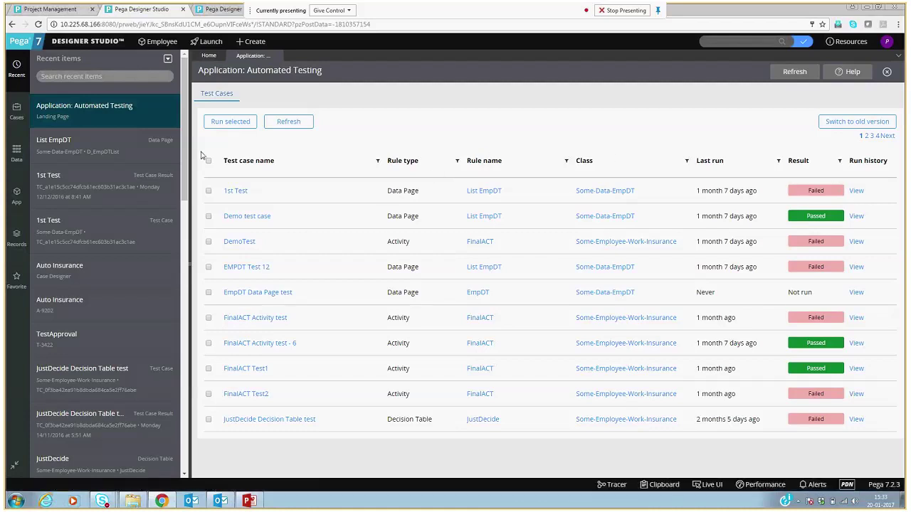
# Filter the test cases to rule type Data Page and rule name EmpDT, and run all of the listed tests
pyautogui.click(457, 162)
pyautogui.click(366, 207)
pyautogui.click(379, 307)
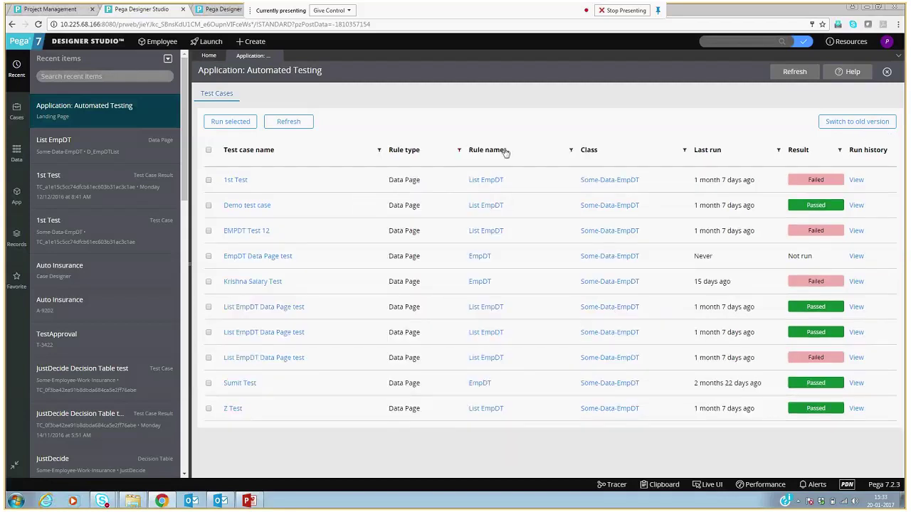
pyautogui.click(571, 150)
pyautogui.click(480, 186)
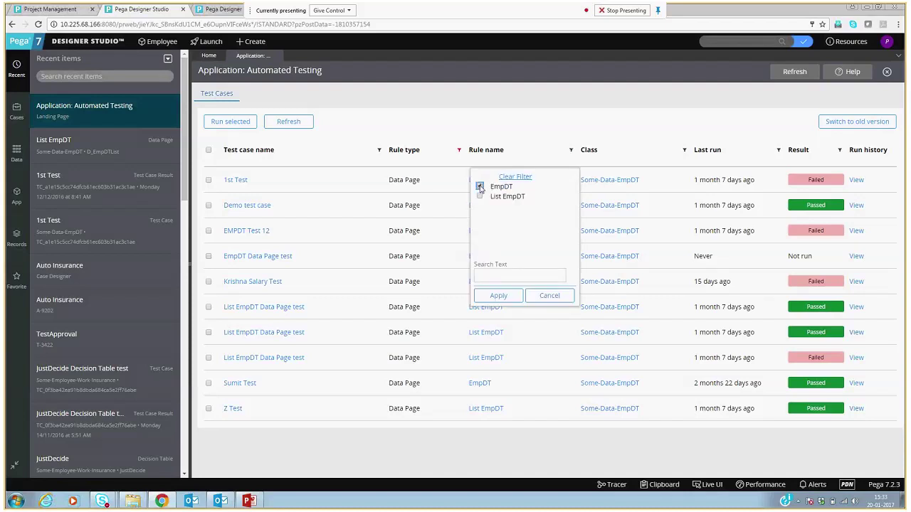
pyautogui.click(493, 296)
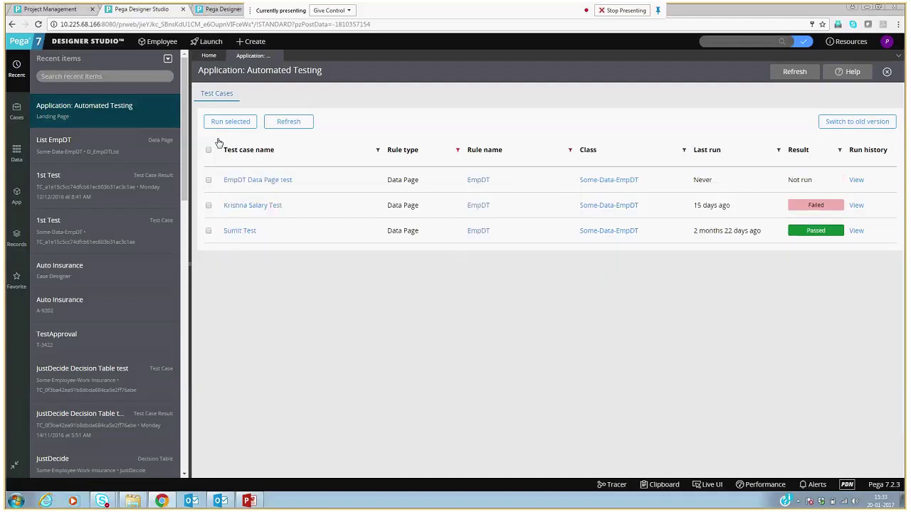
pyautogui.click(208, 151)
pyautogui.click(227, 138)
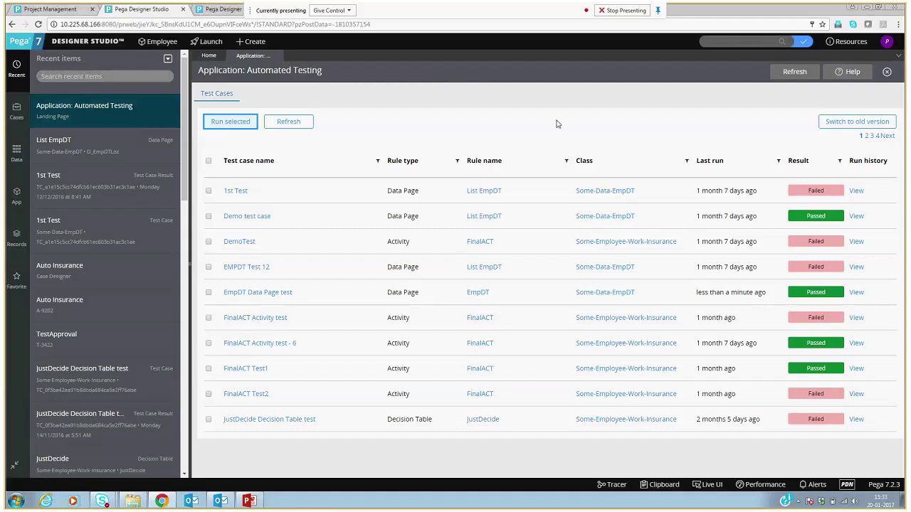
# Reapply the Data Page rule type and EmpDT rule name filters to the reloaded test case list
pyautogui.click(457, 162)
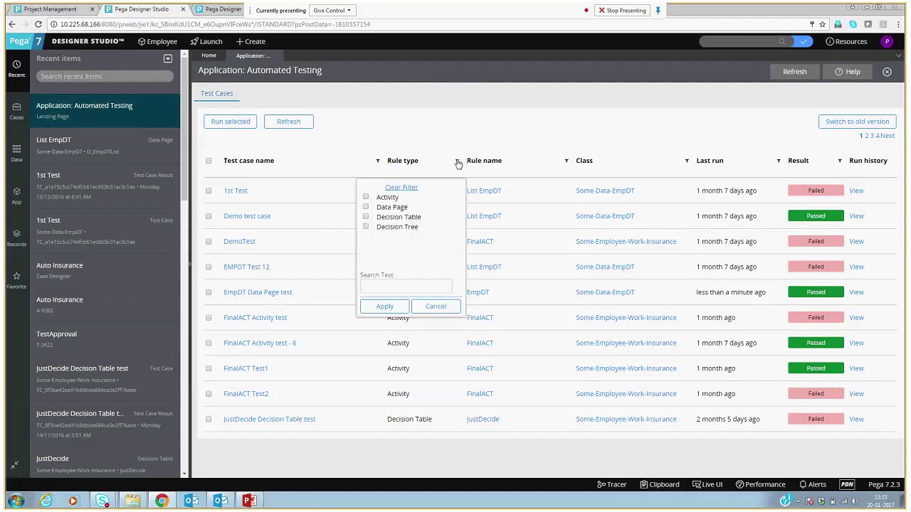
pyautogui.click(365, 208)
pyautogui.click(384, 306)
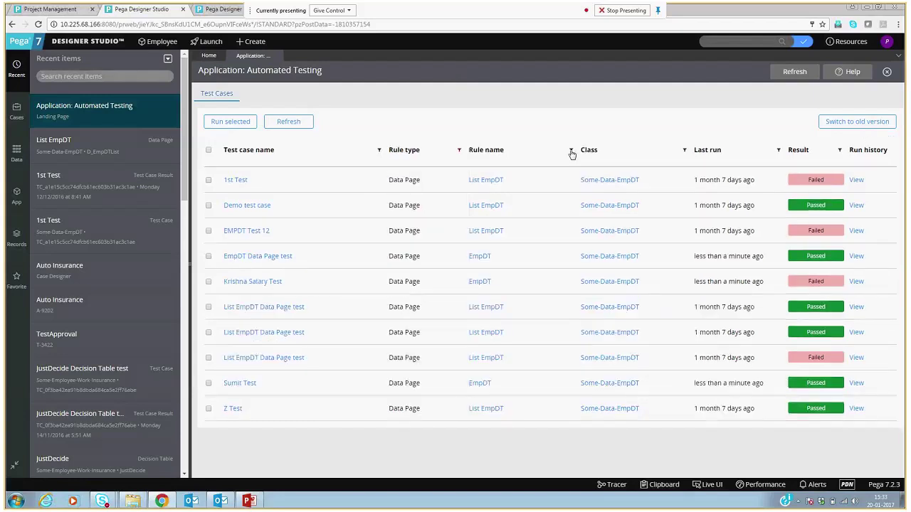
pyautogui.click(571, 149)
pyautogui.click(481, 187)
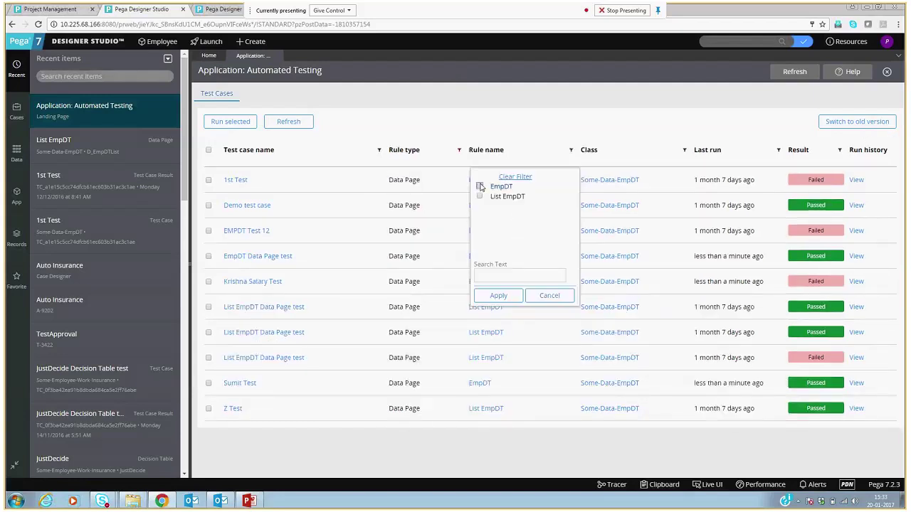
pyautogui.click(477, 296)
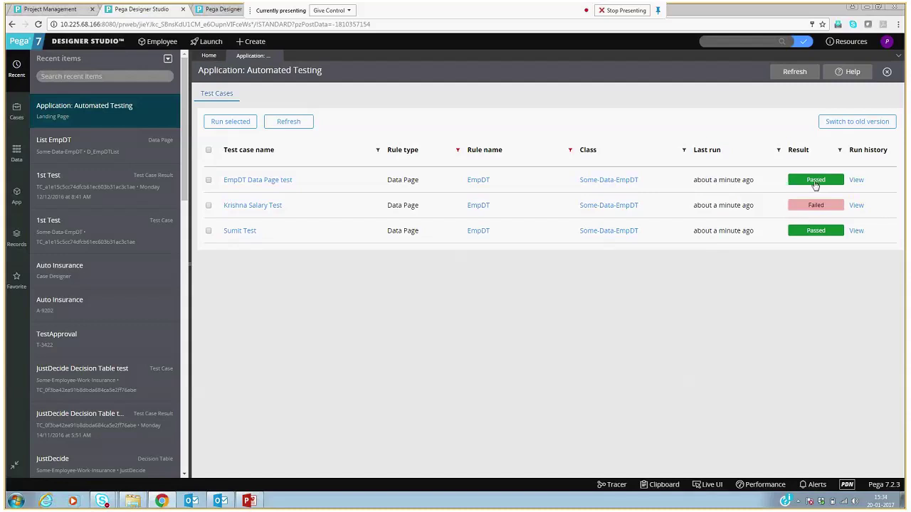
# Review the failed EmpDT test's result details and the run histories of the two other EmpDT tests
pyautogui.click(814, 208)
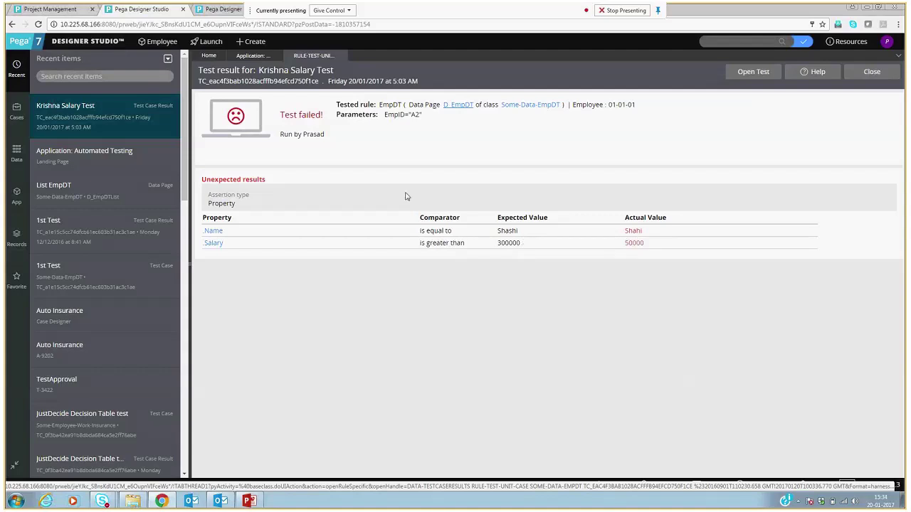
pyautogui.click(342, 56)
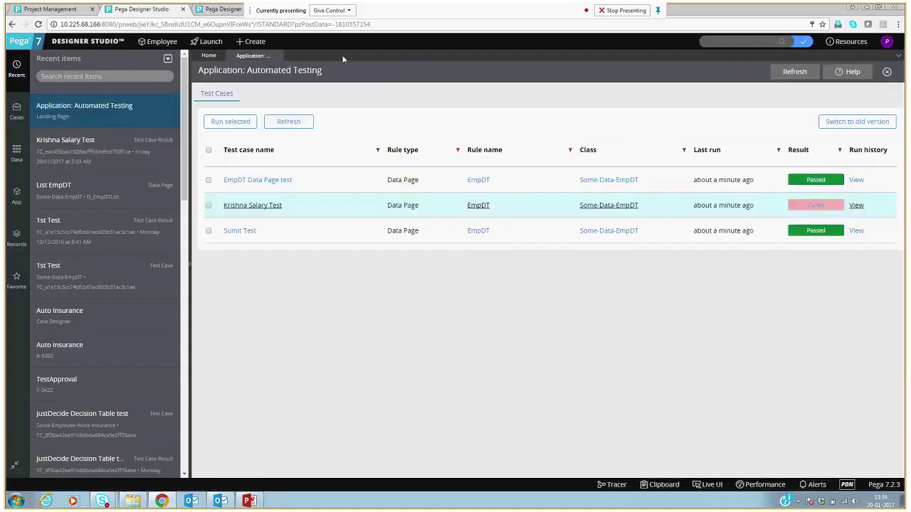
pyautogui.click(856, 182)
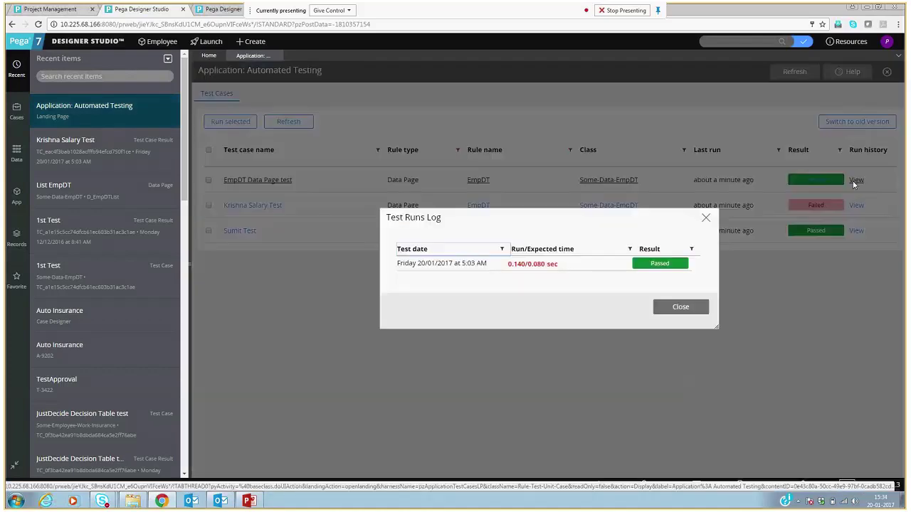
pyautogui.click(680, 309)
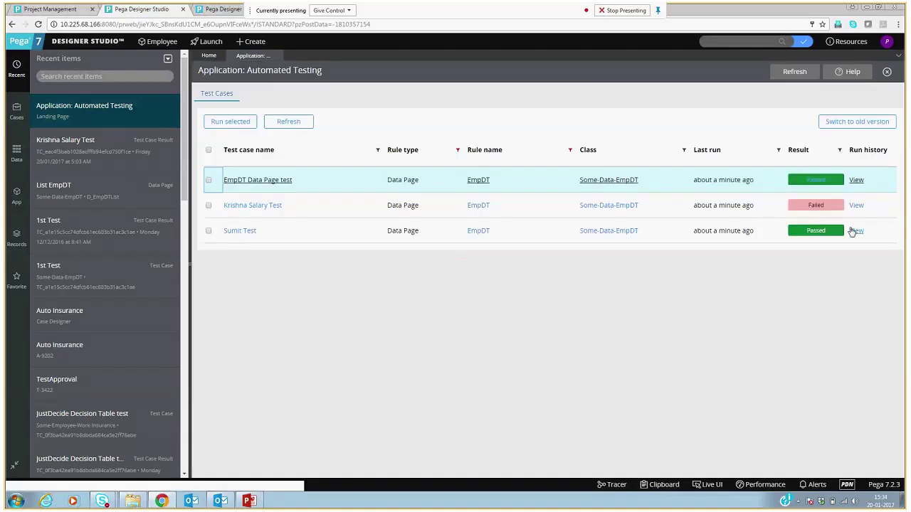
pyautogui.click(856, 232)
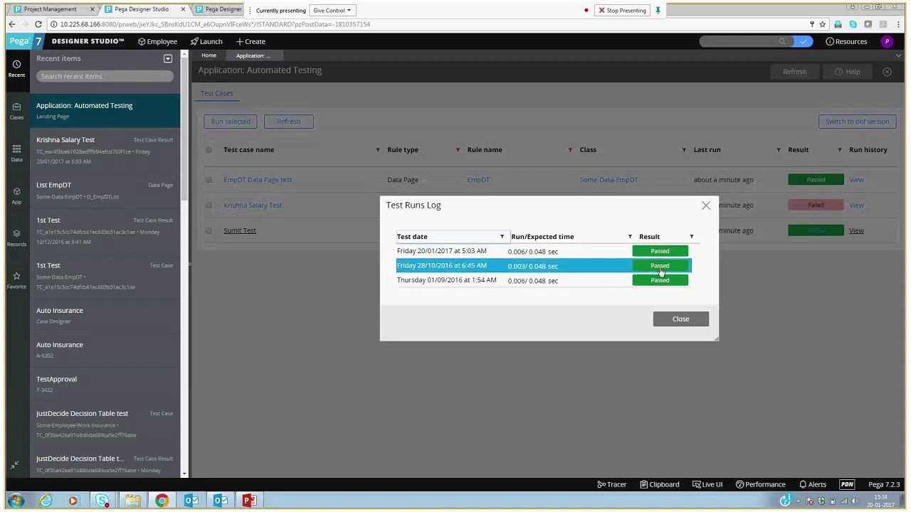
pyautogui.click(680, 326)
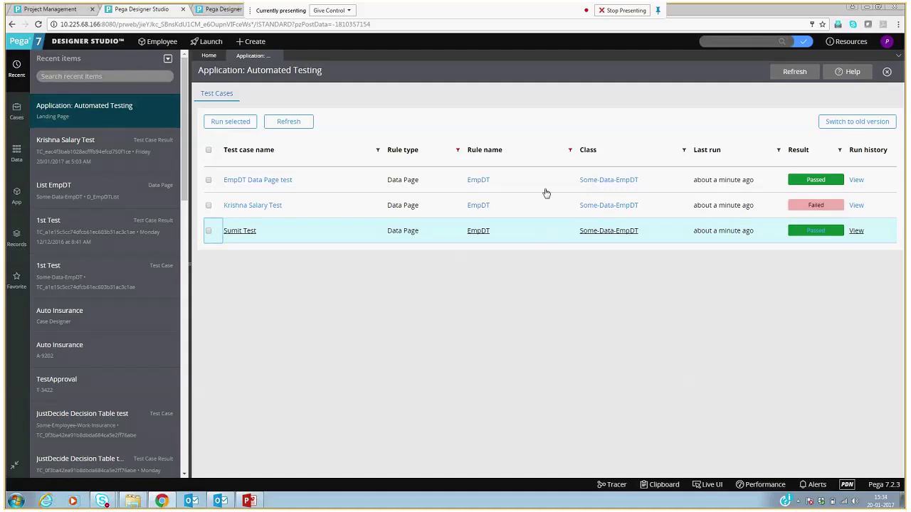
# Open the EmpDT data page rule, examine its own test case list, and return to the application-wide Automated Testing page
pyautogui.click(480, 182)
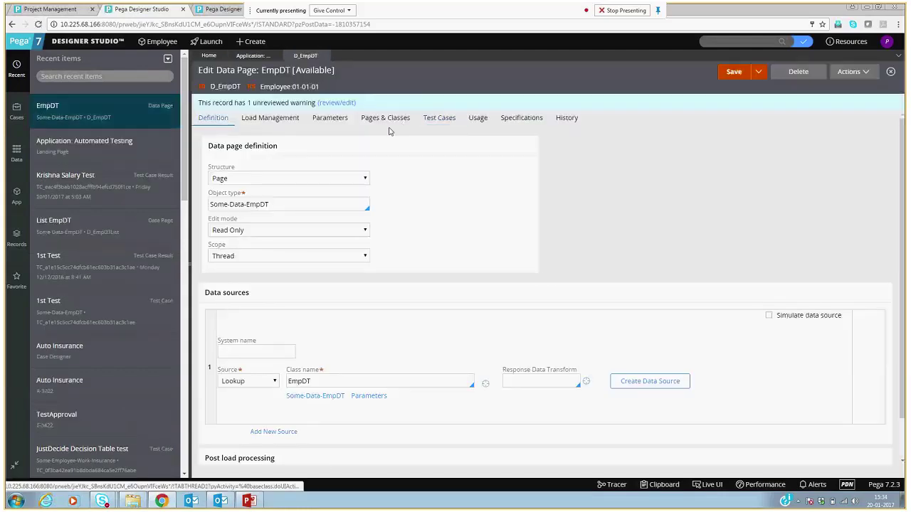
pyautogui.click(439, 122)
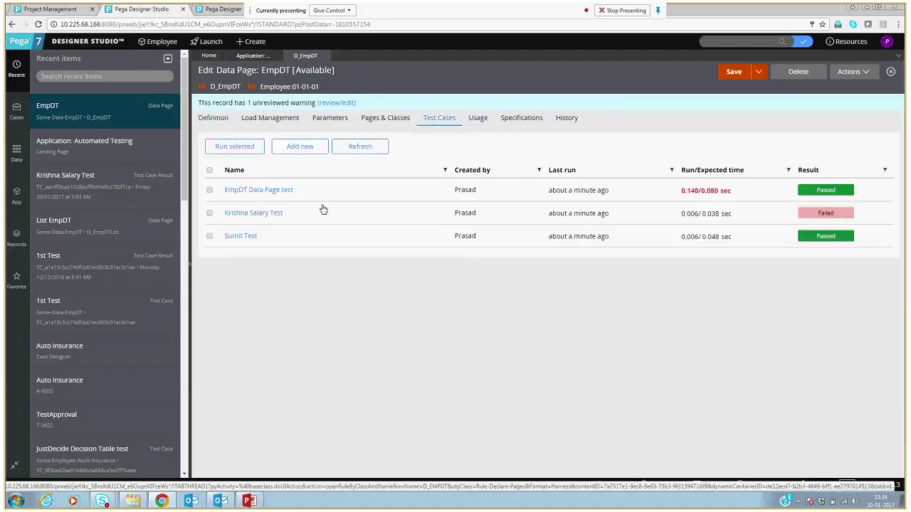
pyautogui.click(209, 170)
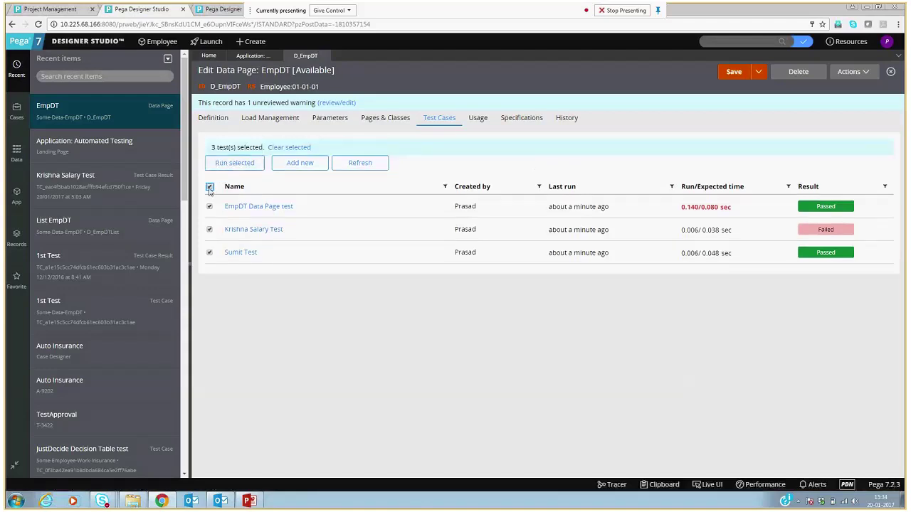
pyautogui.click(209, 187)
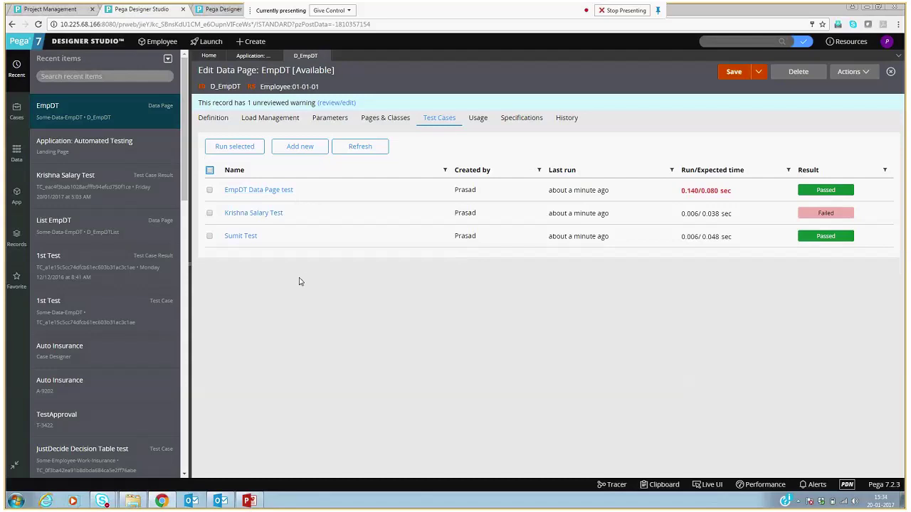
pyautogui.click(298, 152)
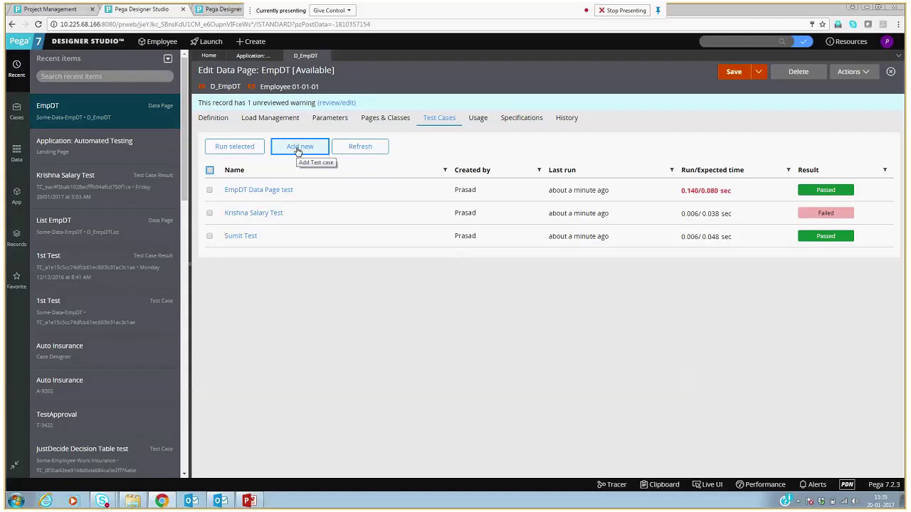
pyautogui.click(252, 57)
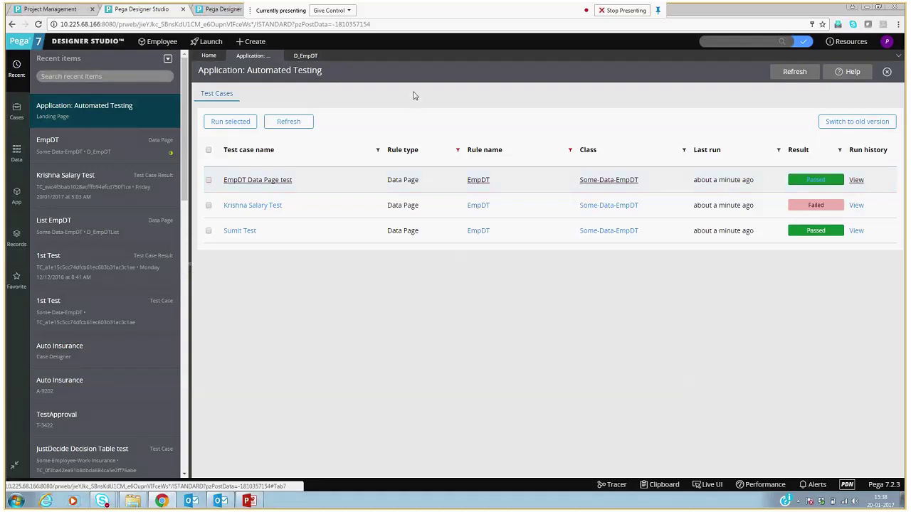
# Switch to the Pega 7.3 Designer Studio session, close its Automated Testing page and open the Project Management 7.1.1 application definition
pyautogui.click(222, 10)
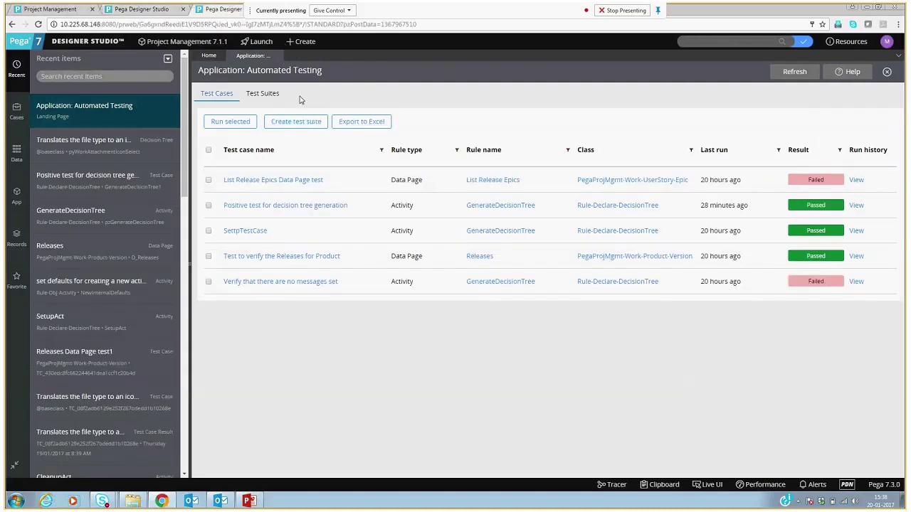
pyautogui.click(277, 56)
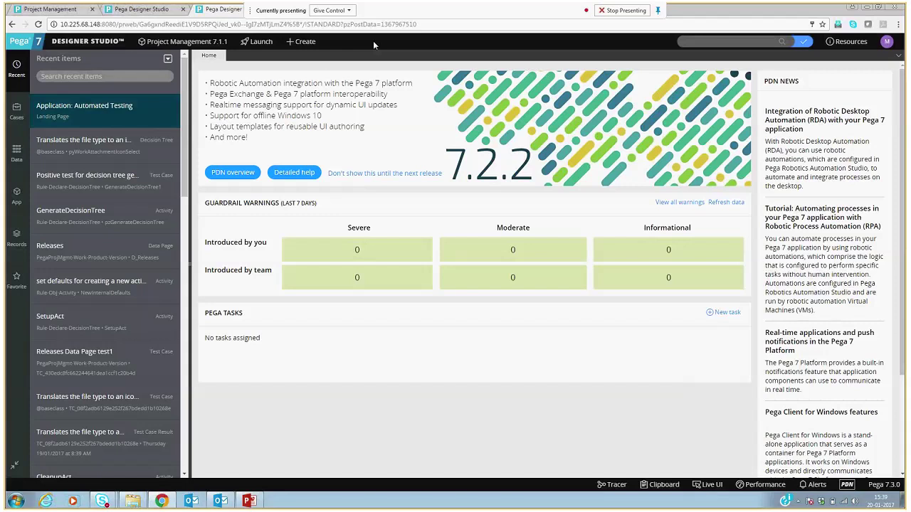
pyautogui.click(209, 56)
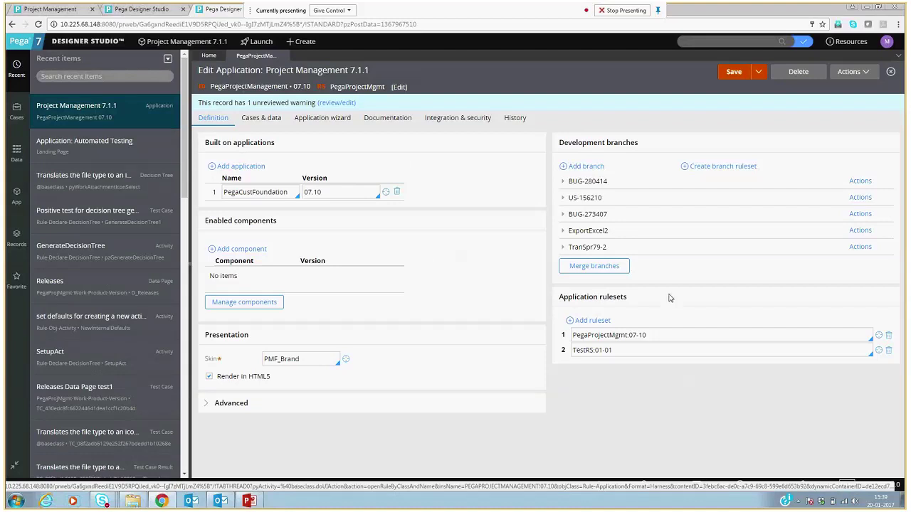
# Open the TestRS:01-01 ruleset, check its category setting for storing test cases, and close the ruleset
pyautogui.click(790, 350)
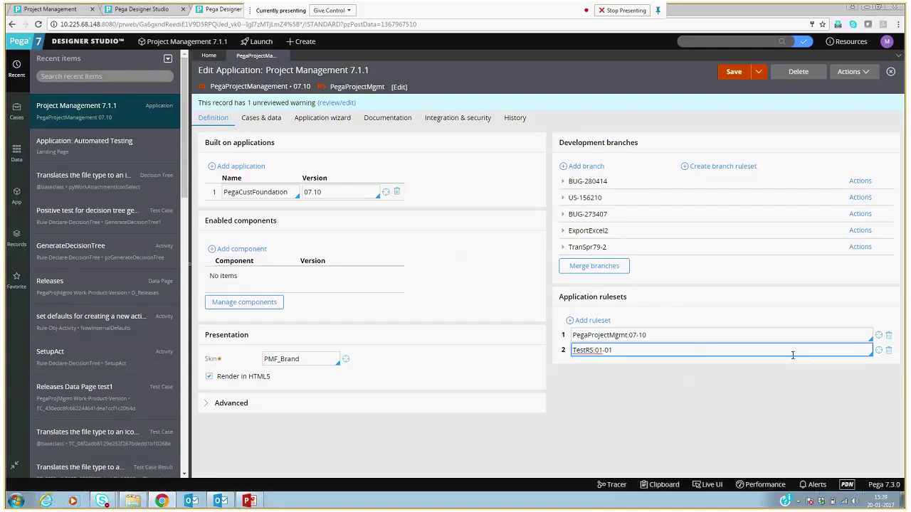
pyautogui.click(879, 352)
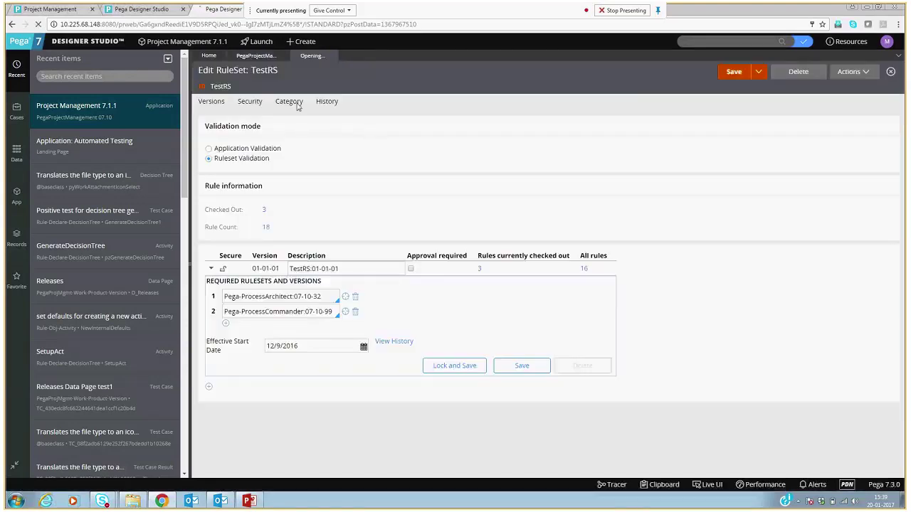
pyautogui.click(288, 101)
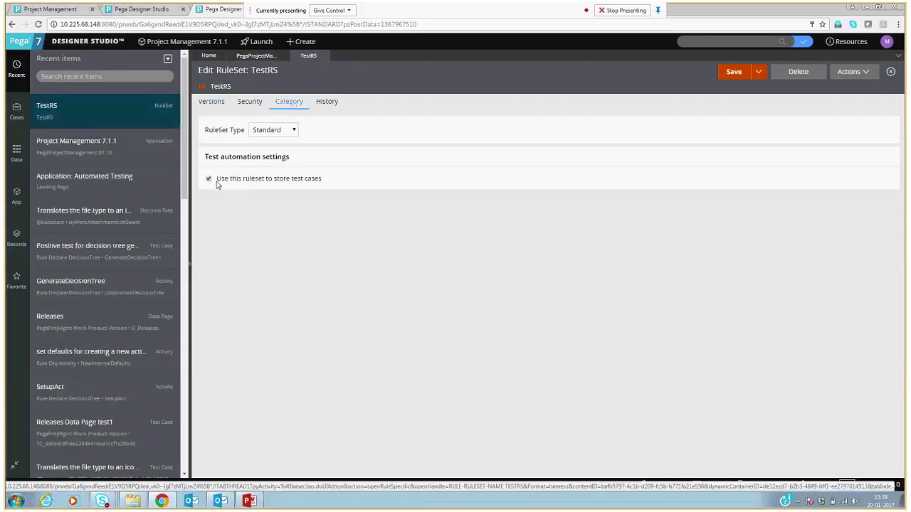
pyautogui.moveTo(217, 184); pyautogui.dragTo(361, 204)
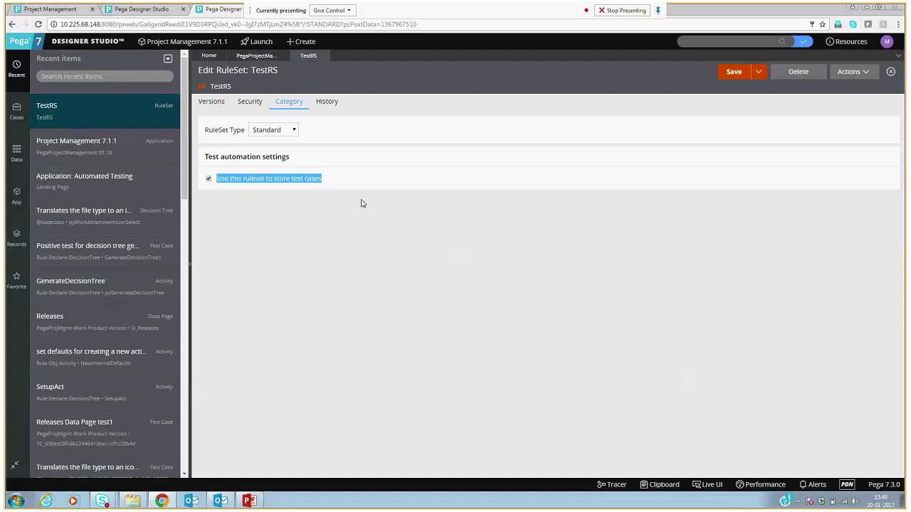
pyautogui.click(331, 79)
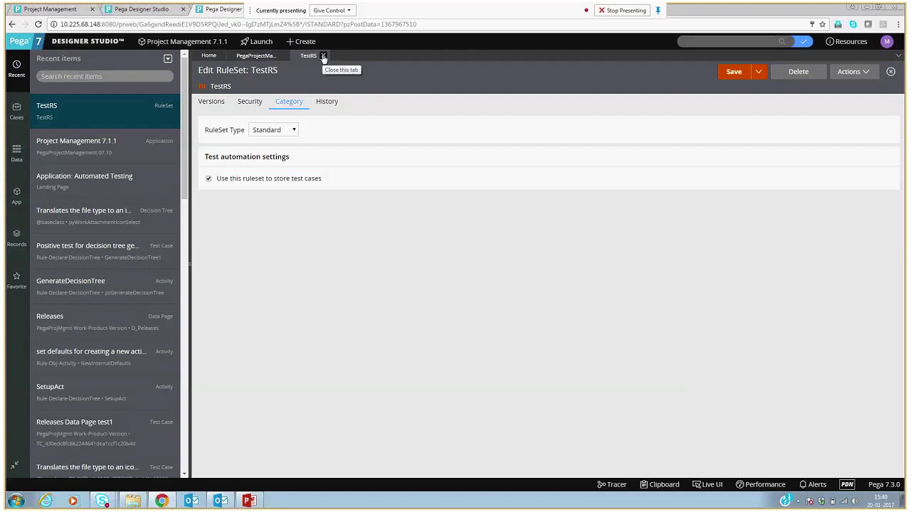
pyautogui.click(324, 56)
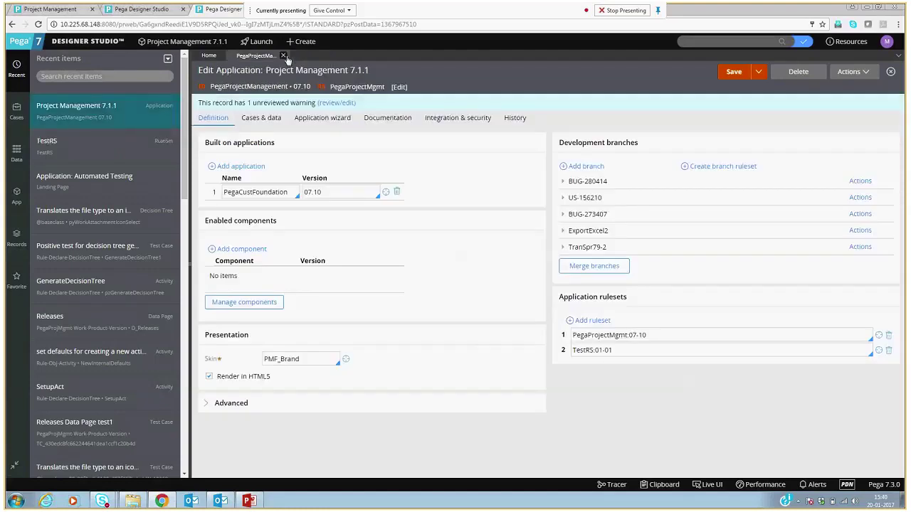
# Close the Project Management 7.1.1 application definition and open the Releases data page from the personal favorites
pyautogui.click(283, 56)
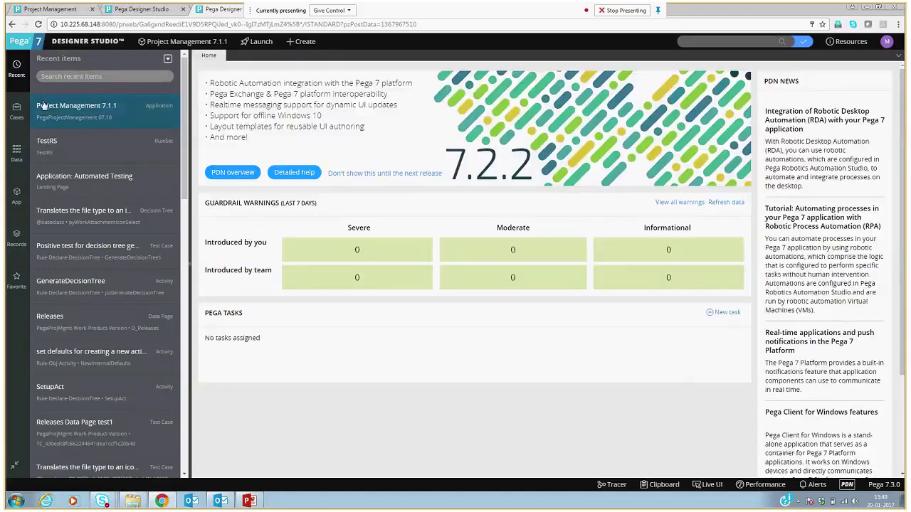
pyautogui.click(17, 281)
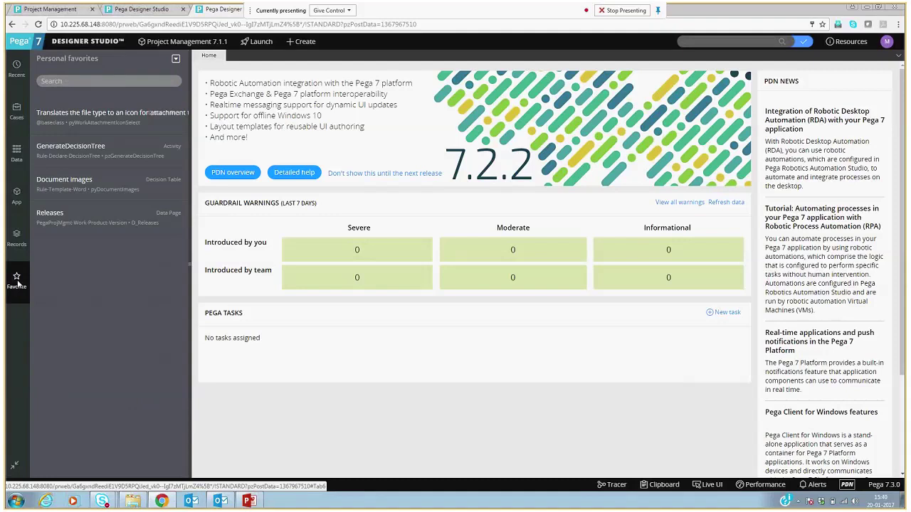
pyautogui.click(54, 221)
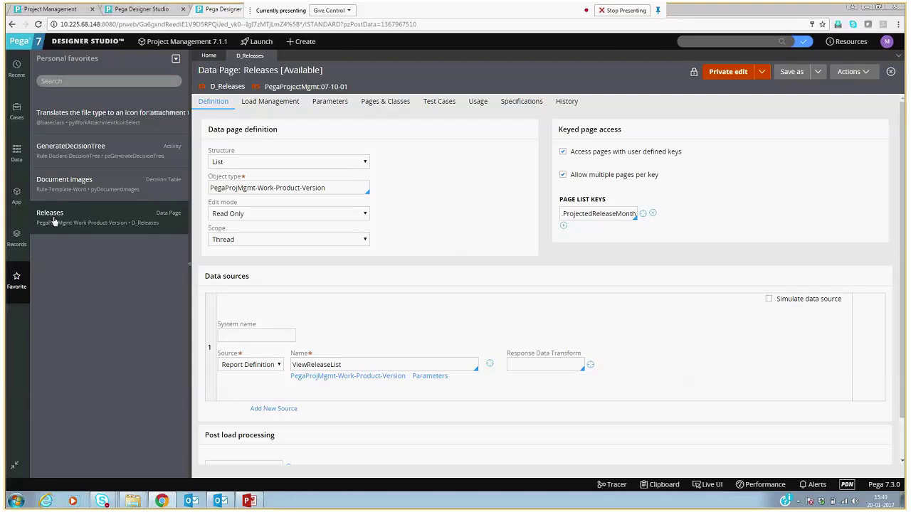
# Run the Releases data page with the ProdID parameter set to PRD-1
pyautogui.click(852, 73)
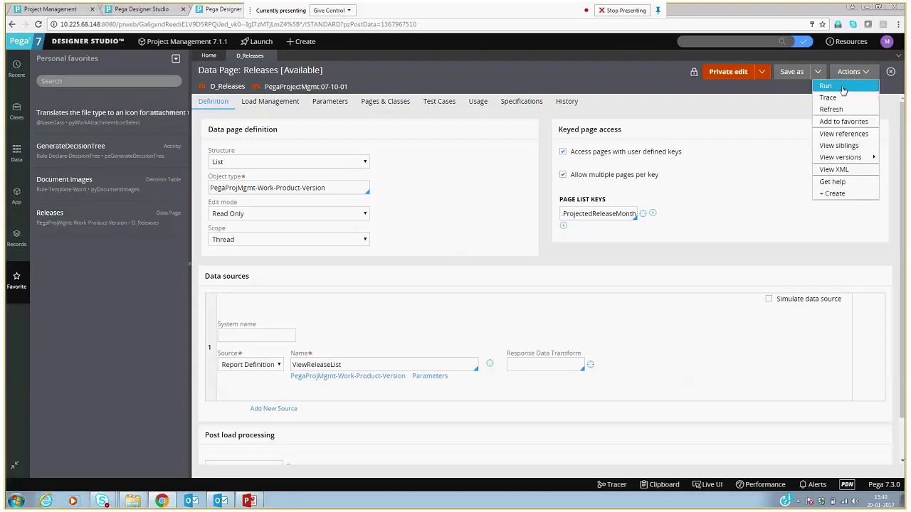
pyautogui.click(842, 87)
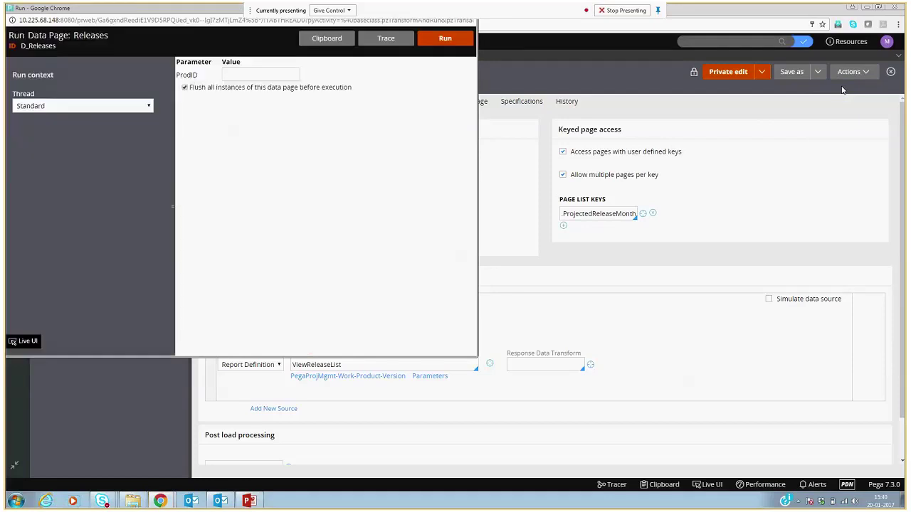
pyautogui.click(269, 76)
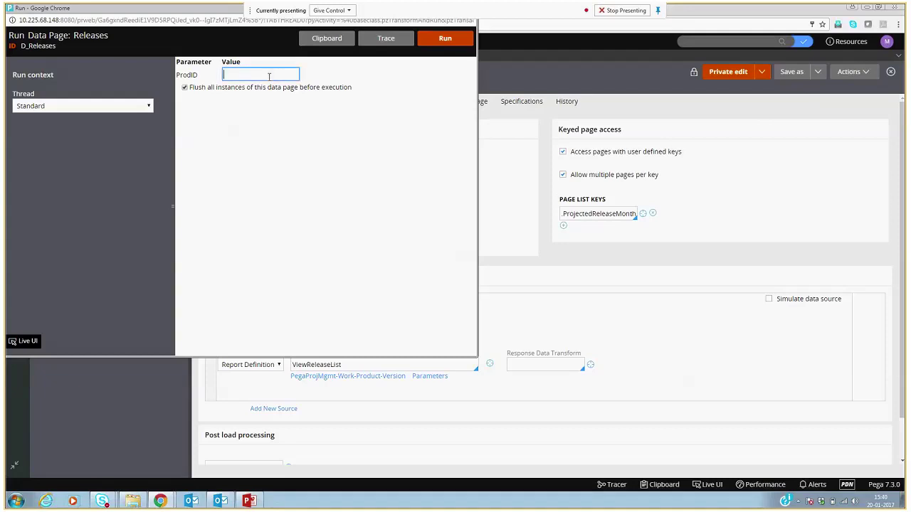
pyautogui.write('PRD-1')
pyautogui.click(444, 39)
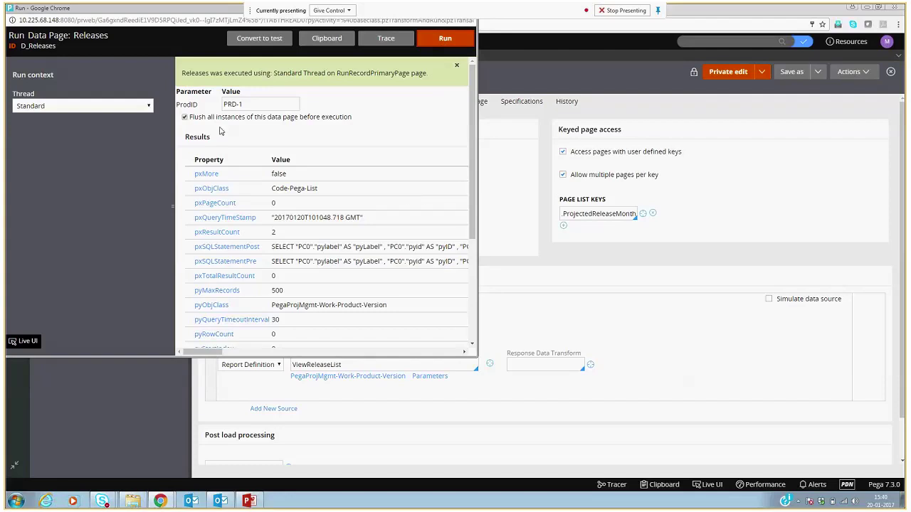
# Examine the run results of the Releases data page, checking pxResultCount and the pyID of both pxResults entries
pyautogui.scroll(-2, 282, 189)
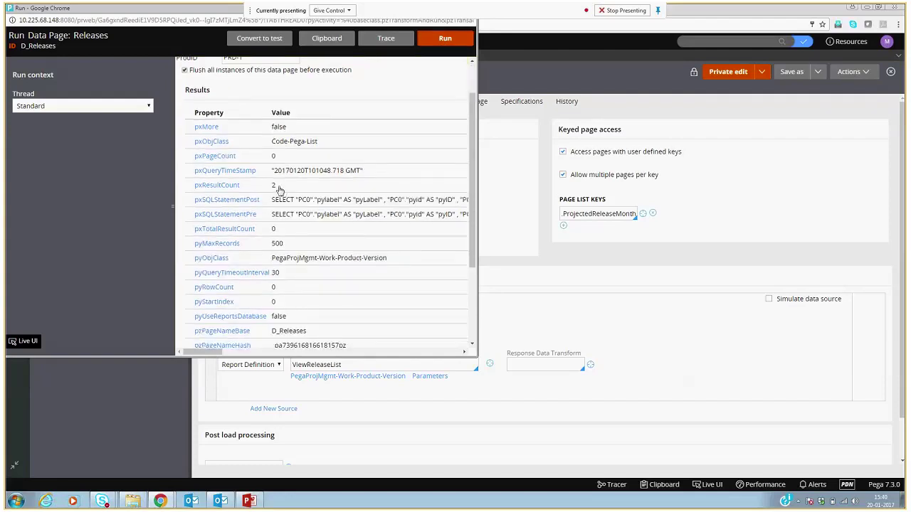
pyautogui.doubleClick(278, 187)
pyautogui.scroll(-5, 276, 228)
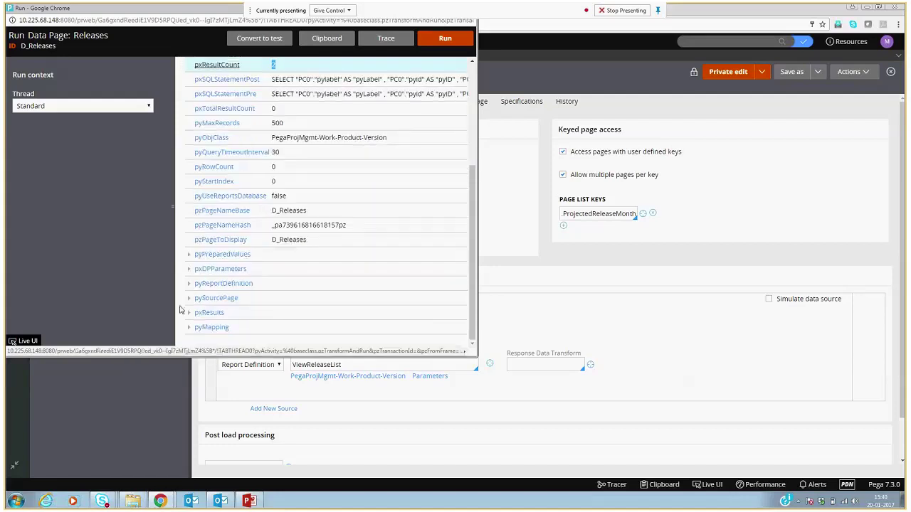
pyautogui.click(188, 313)
pyautogui.scroll(-1, 210, 298)
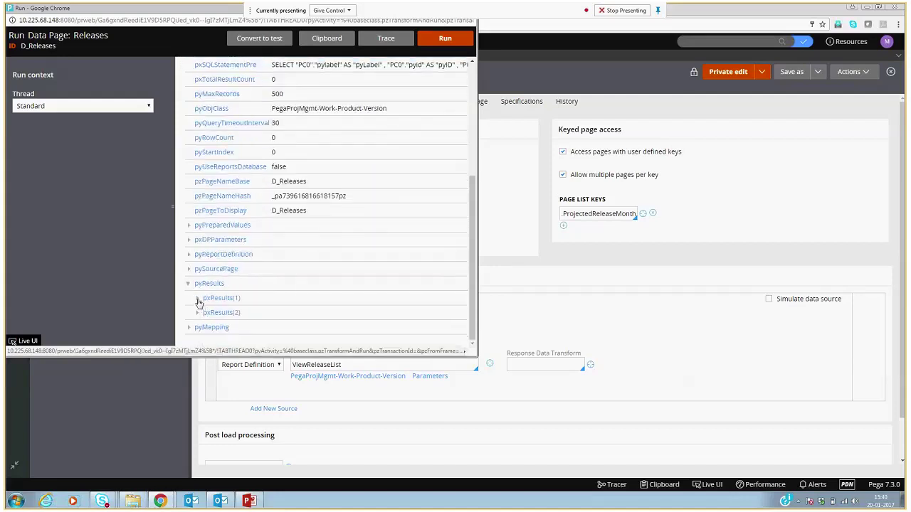
pyautogui.click(199, 298)
pyautogui.scroll(-5, 235, 284)
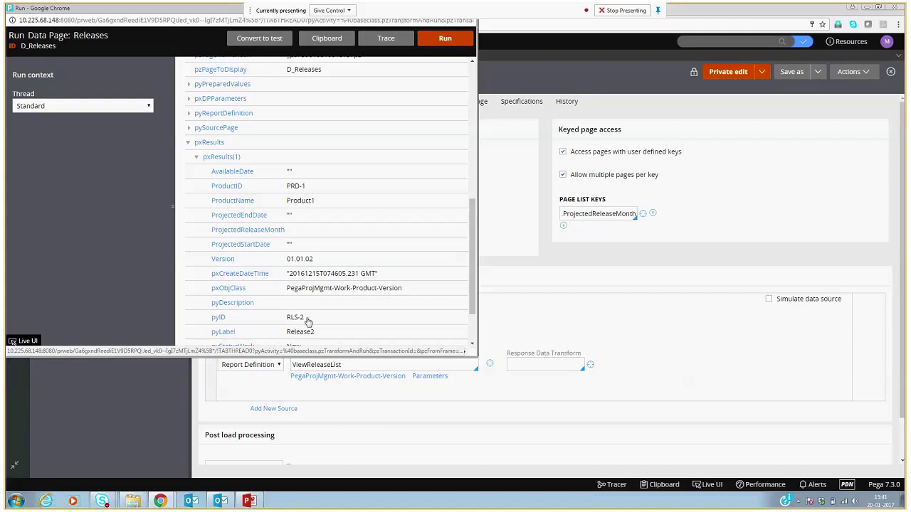
pyautogui.moveTo(304, 322); pyautogui.dragTo(289, 322)
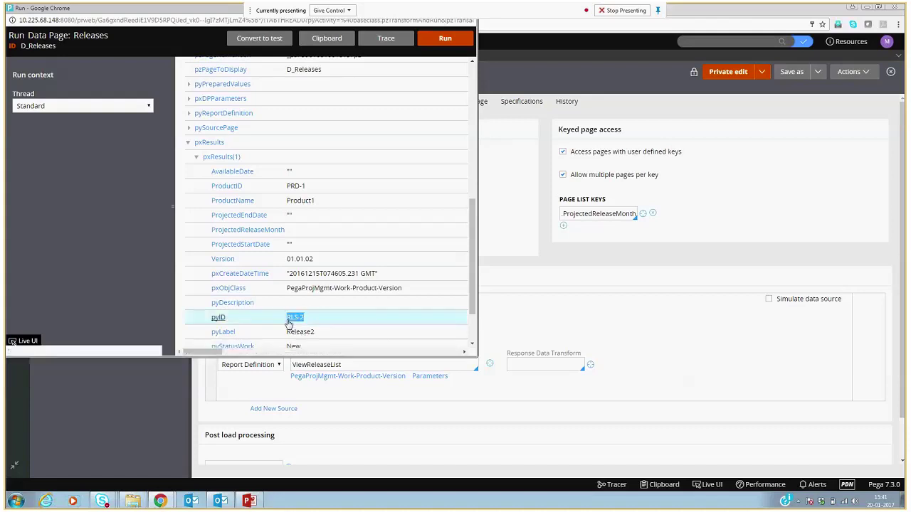
pyautogui.scroll(-4, 289, 324)
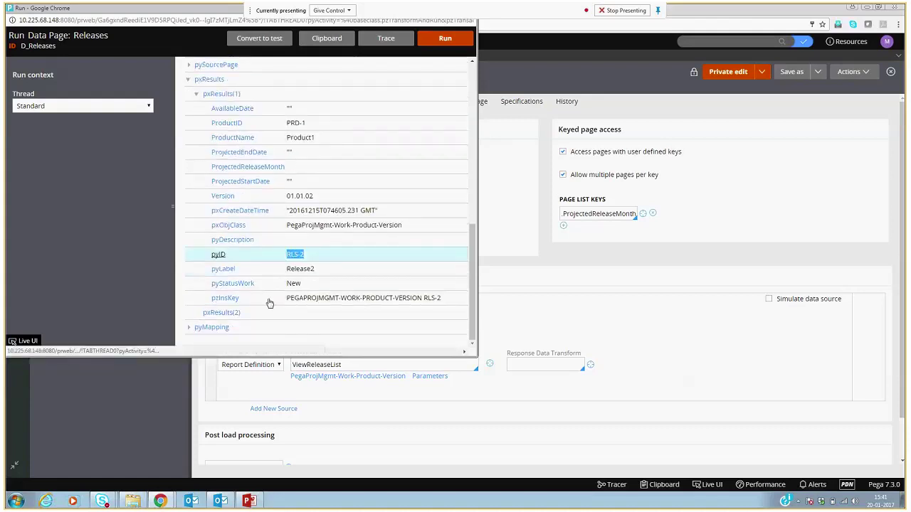
pyautogui.scroll(-2, 288, 320)
pyautogui.keyDown('shift'); pyautogui.click(306, 334); pyautogui.keyUp('shift')
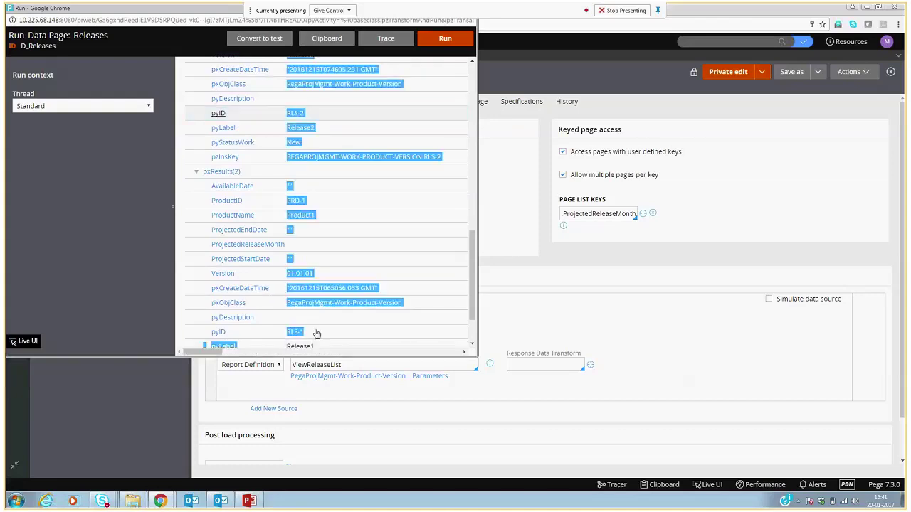
pyautogui.click(294, 317)
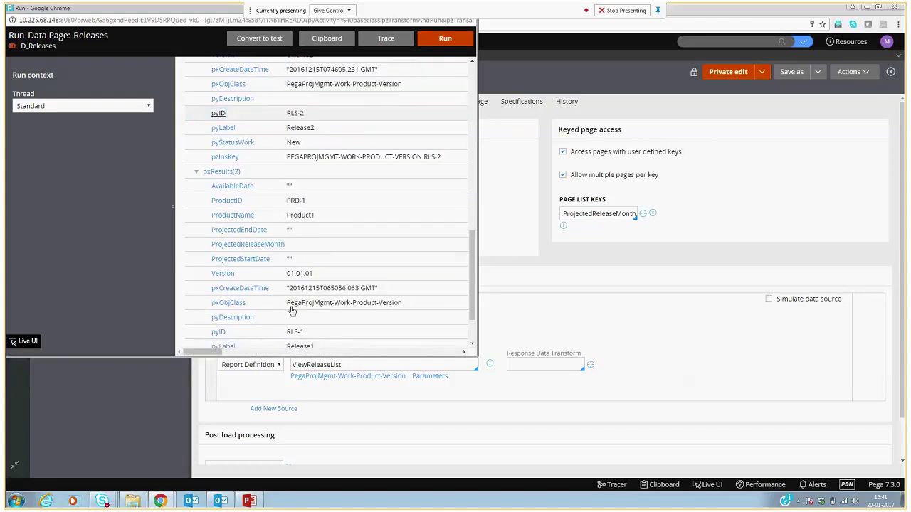
pyautogui.scroll(3, 291, 311)
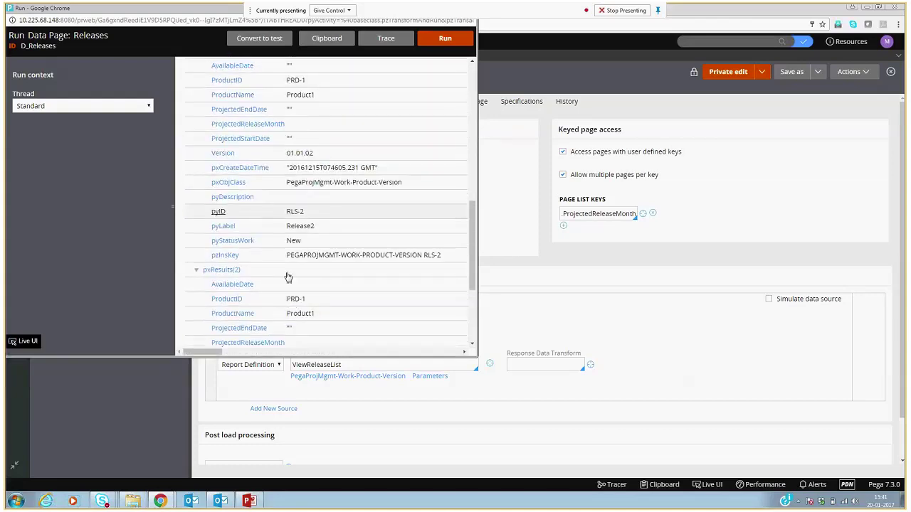
pyautogui.scroll(8, 288, 277)
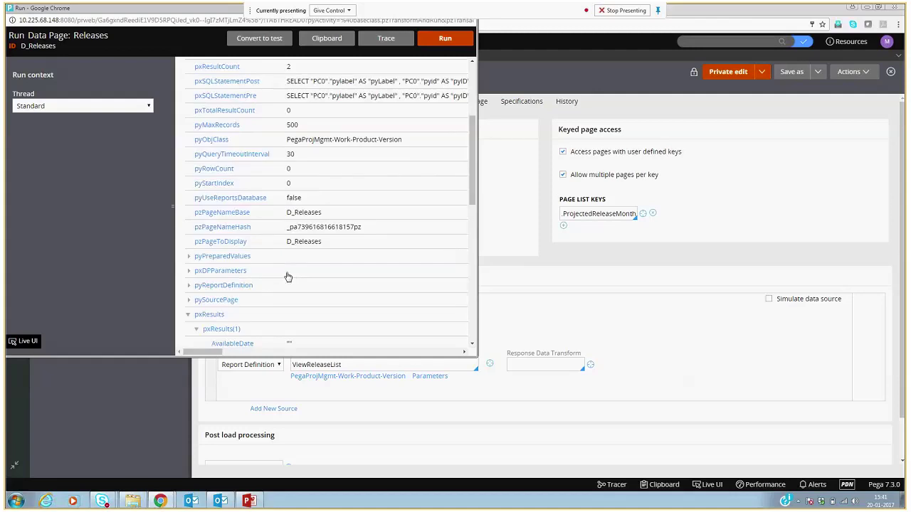
pyautogui.scroll(5, 288, 276)
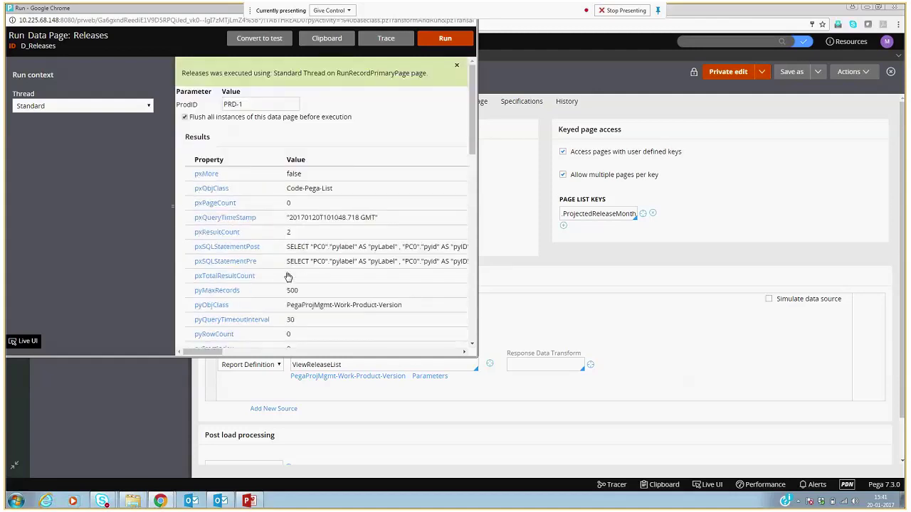
# Convert the Releases run into a test case, collapse the explorer and look through the D_Releases properties under actual results
pyautogui.click(260, 39)
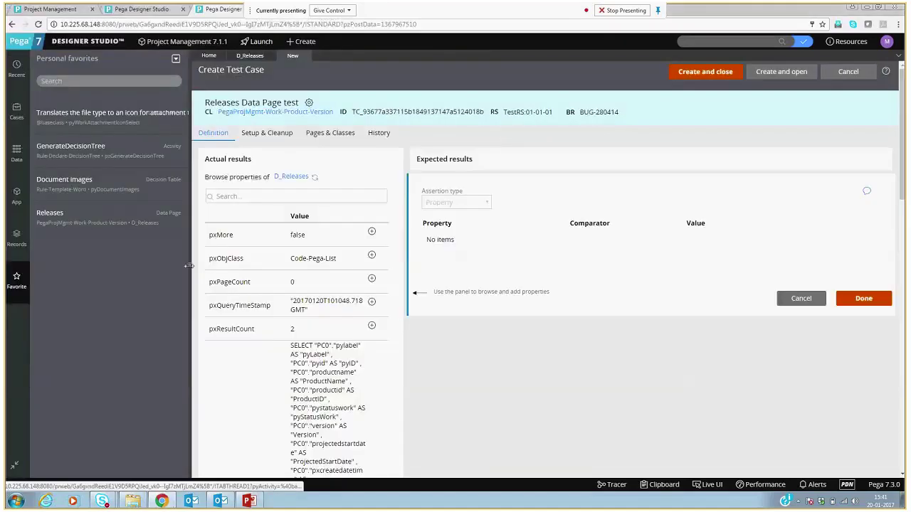
pyautogui.click(190, 266)
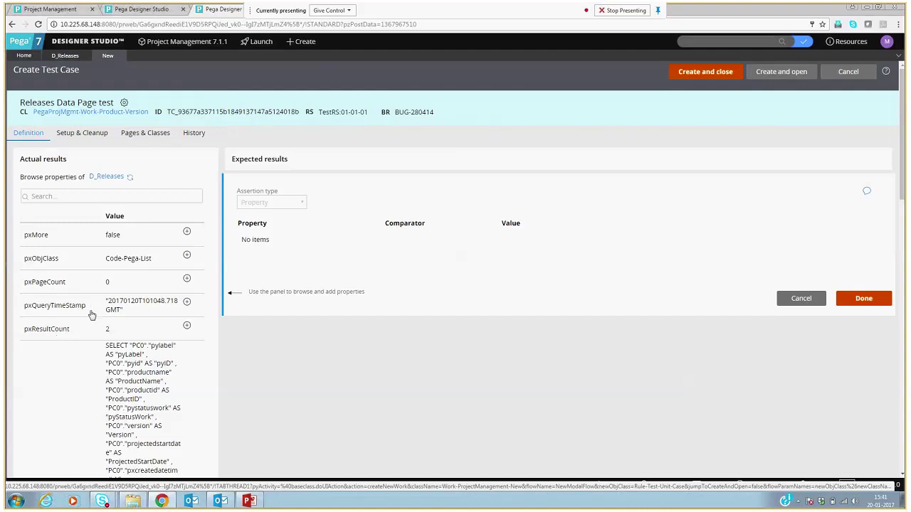
pyautogui.scroll(-1, 91, 315)
pyautogui.scroll(-3, 91, 324)
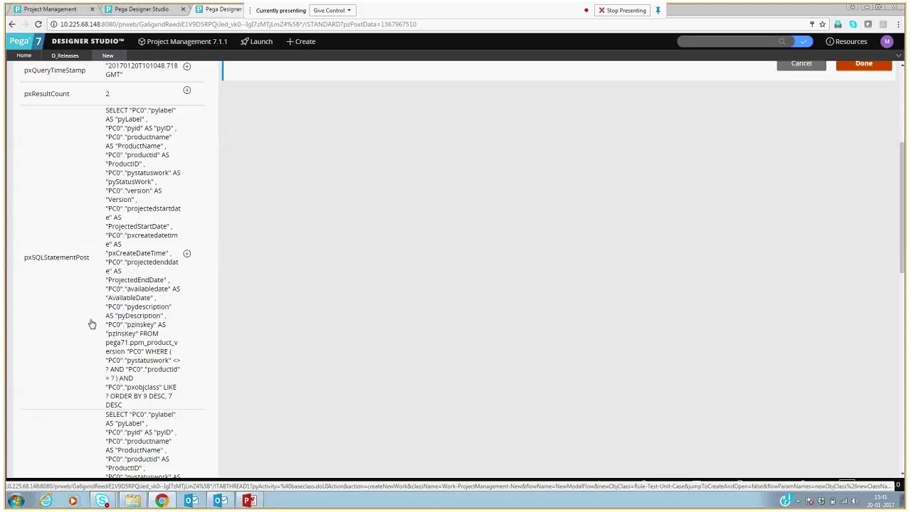
pyautogui.scroll(-4, 91, 325)
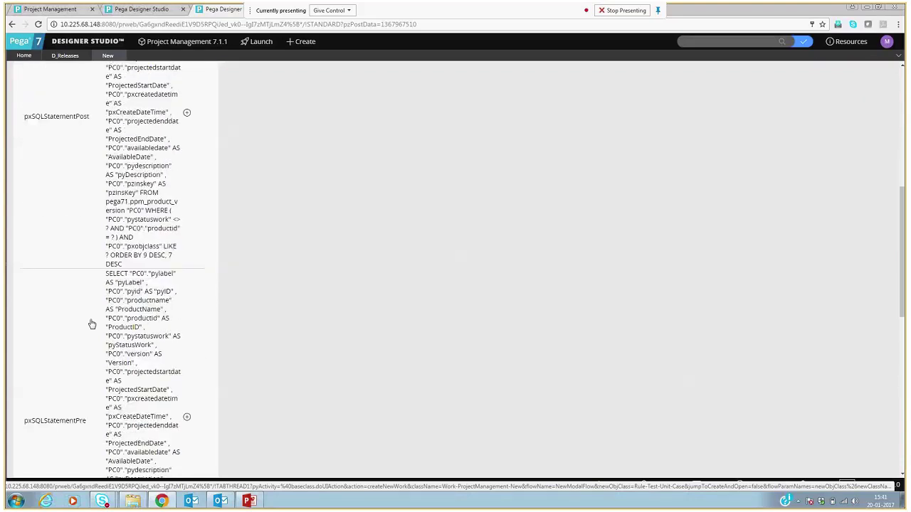
pyautogui.scroll(-1, 91, 324)
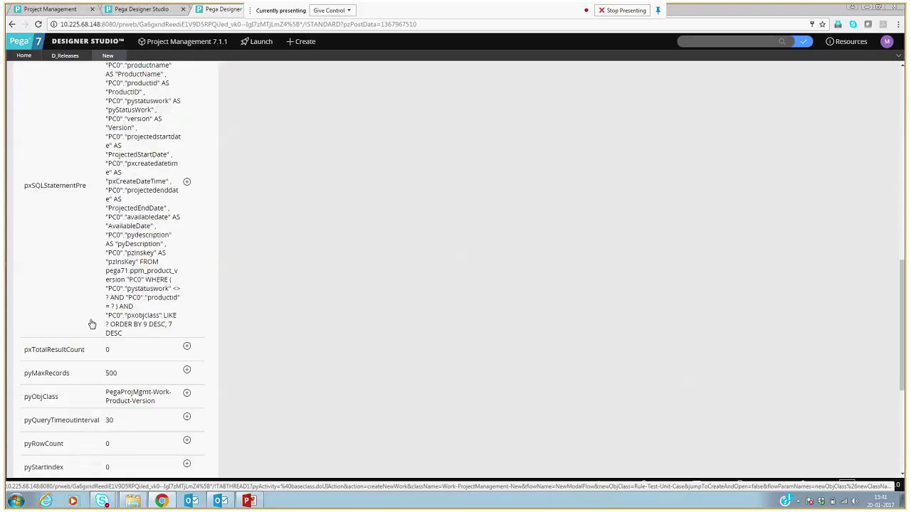
pyautogui.scroll(-3, 91, 325)
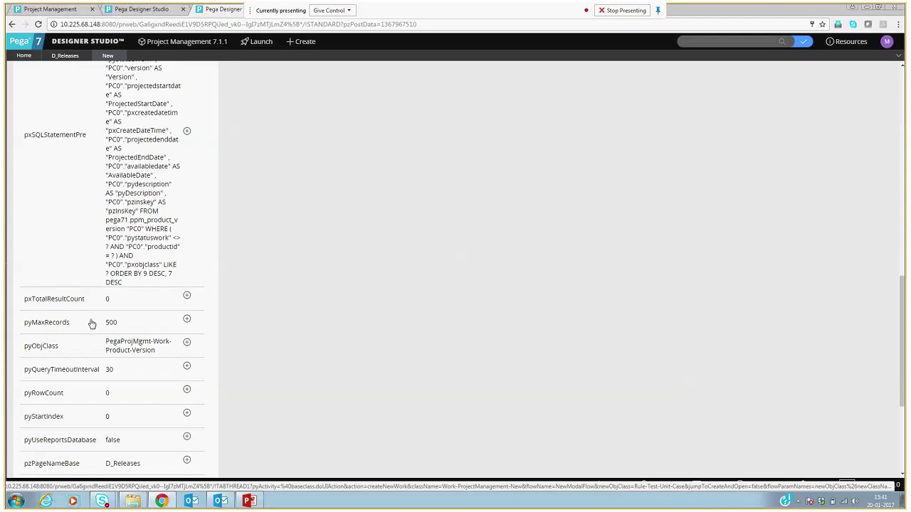
pyautogui.scroll(7, 91, 325)
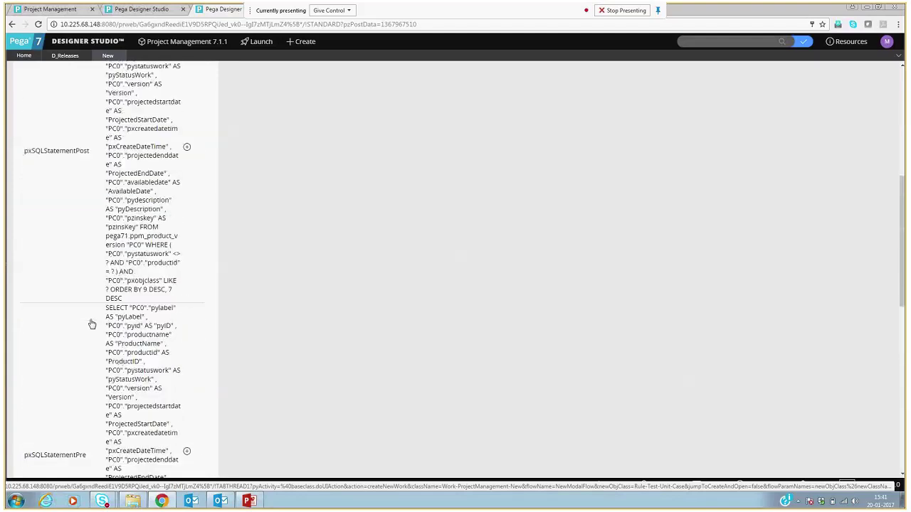
pyautogui.scroll(5, 91, 324)
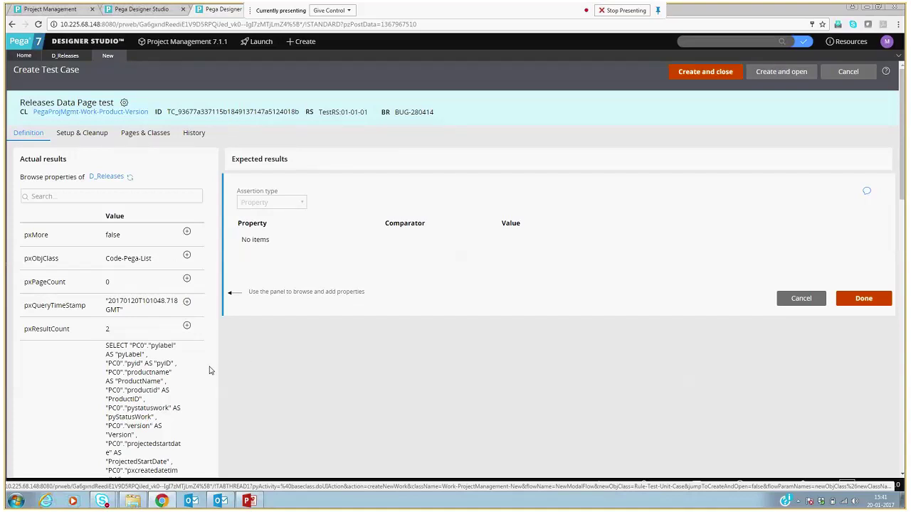
# Add expected-result assertions from pxResults(1): pyID is equal to "RLS-2" and pyLabel is equal to "Release2"
pyautogui.scroll(-3, 210, 370)
pyautogui.scroll(-7, 210, 370)
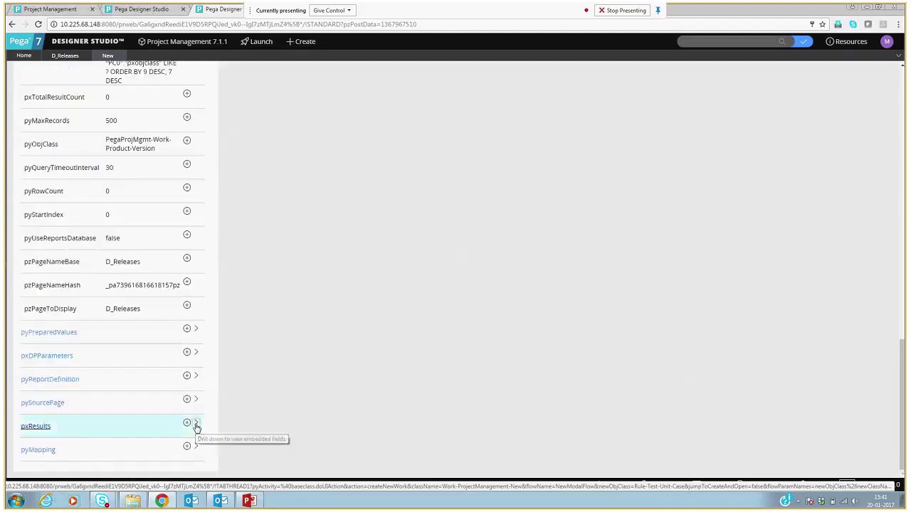
pyautogui.click(196, 425)
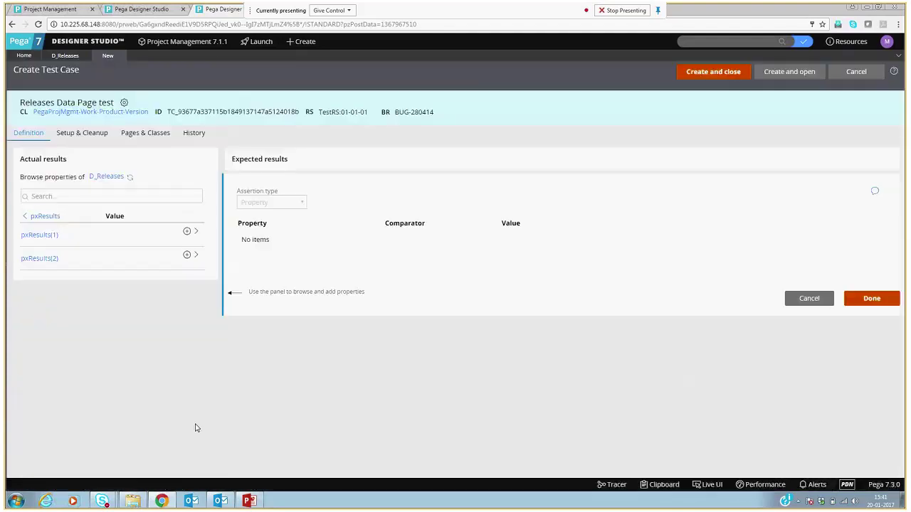
pyautogui.click(196, 239)
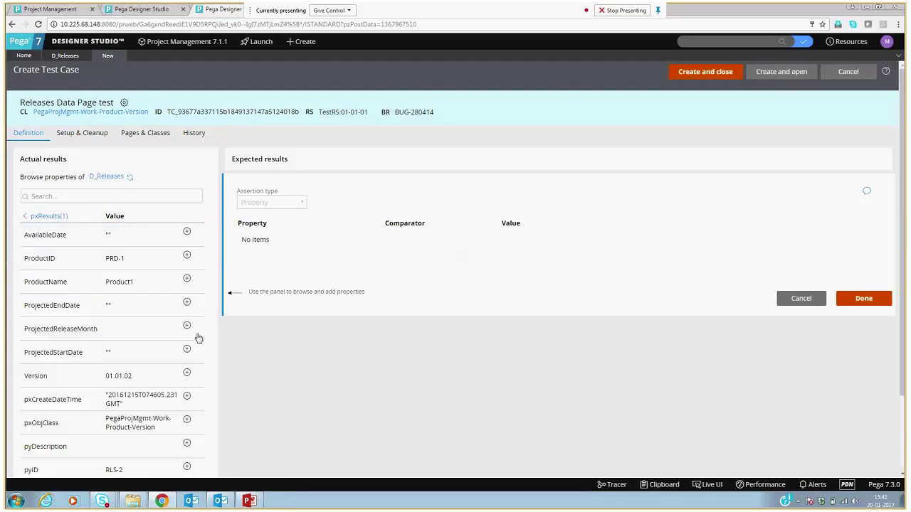
pyautogui.scroll(-1, 198, 339)
pyautogui.scroll(-1, 193, 356)
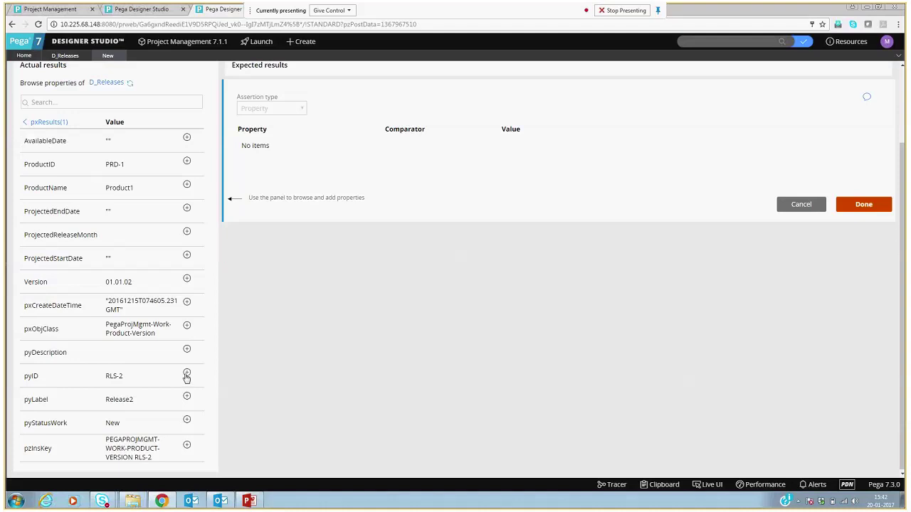
pyautogui.click(186, 375)
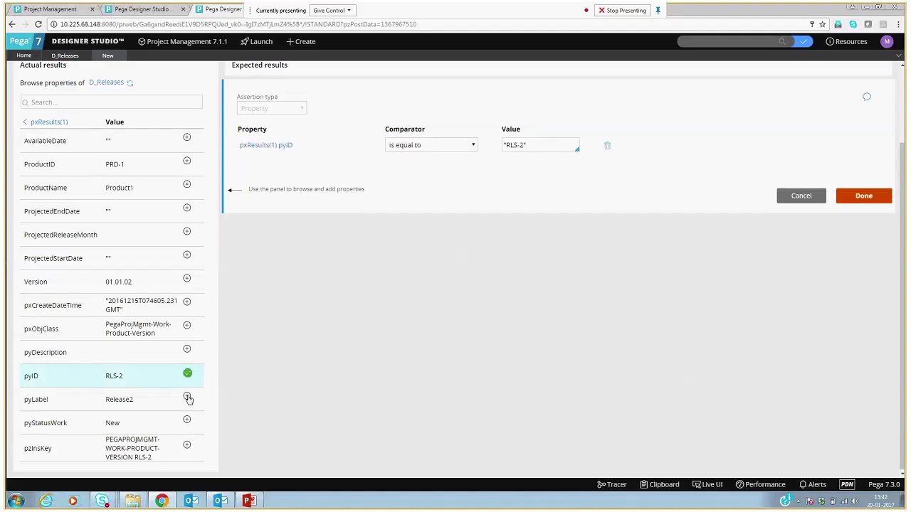
pyautogui.click(188, 398)
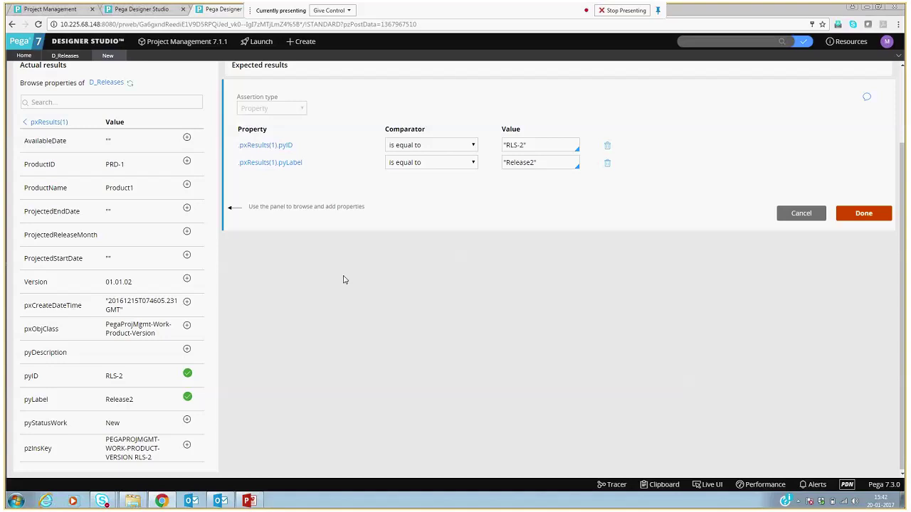
# Check the expected values of the two pxResults(1) assertions and return to the list of pxResults entries
pyautogui.tripleClick(508, 145)
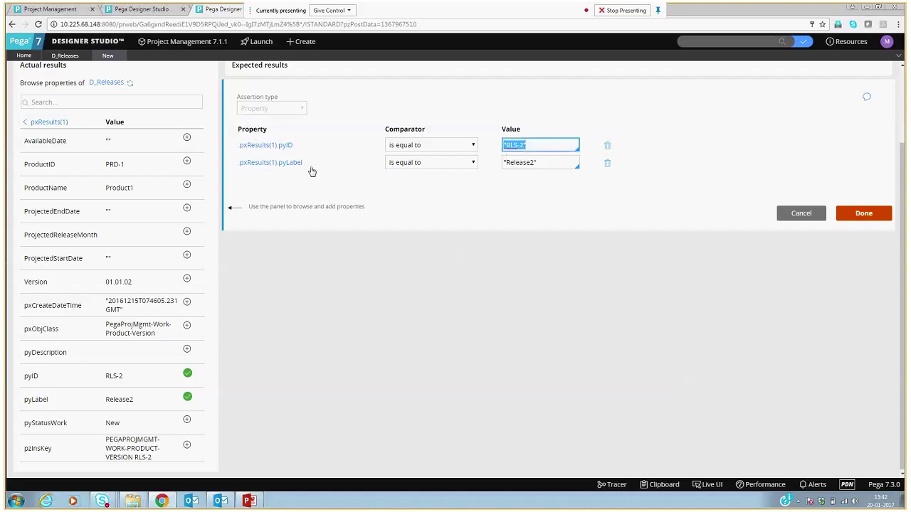
pyautogui.click(402, 275)
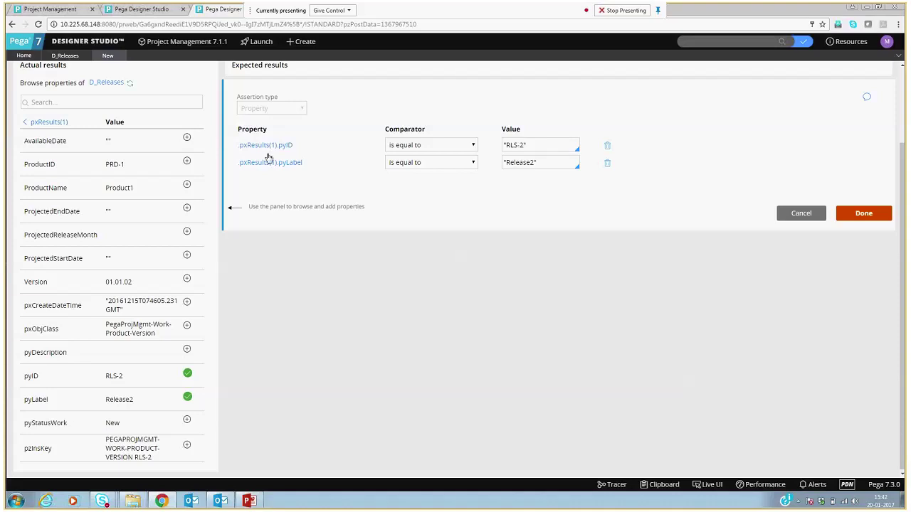
pyautogui.click(49, 123)
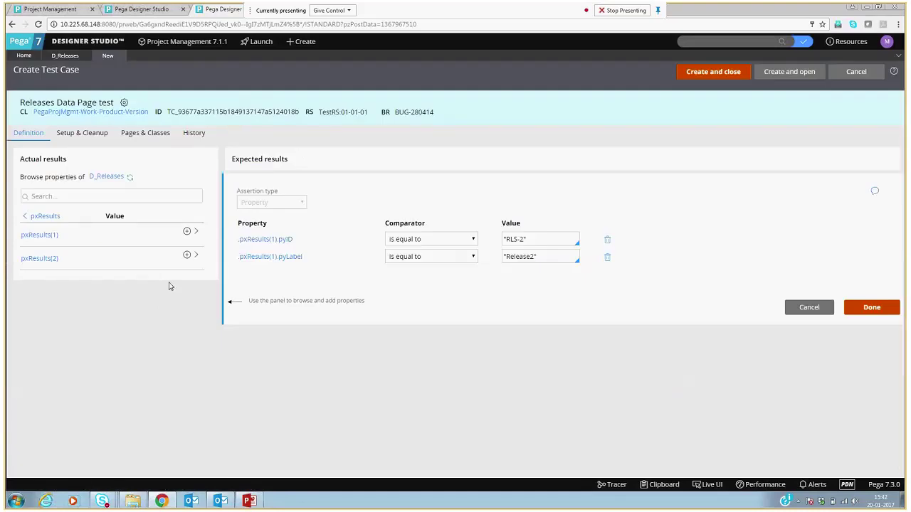
# Add expected-result assertions from pxResults(2), pyID is equal to "RLS-1" and pyLabel is equal to "Release1", and finish adding properties
pyautogui.click(196, 257)
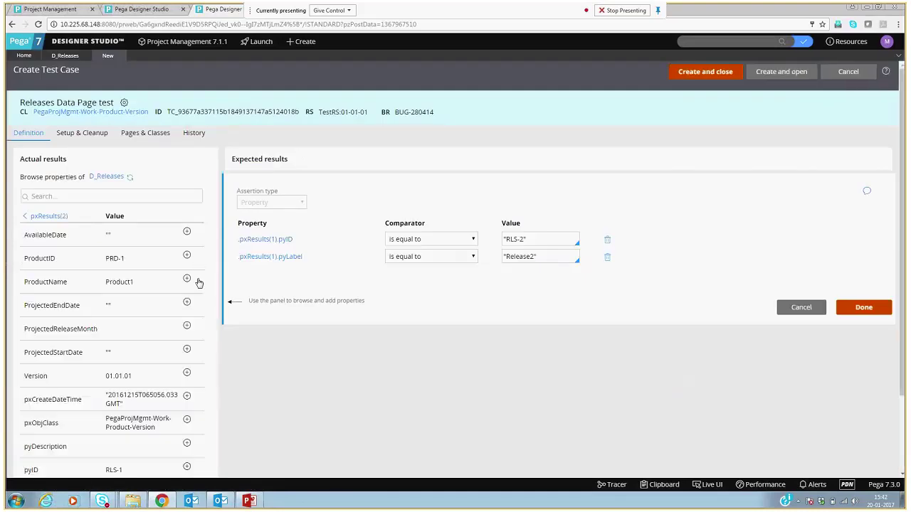
pyautogui.scroll(-2, 199, 283)
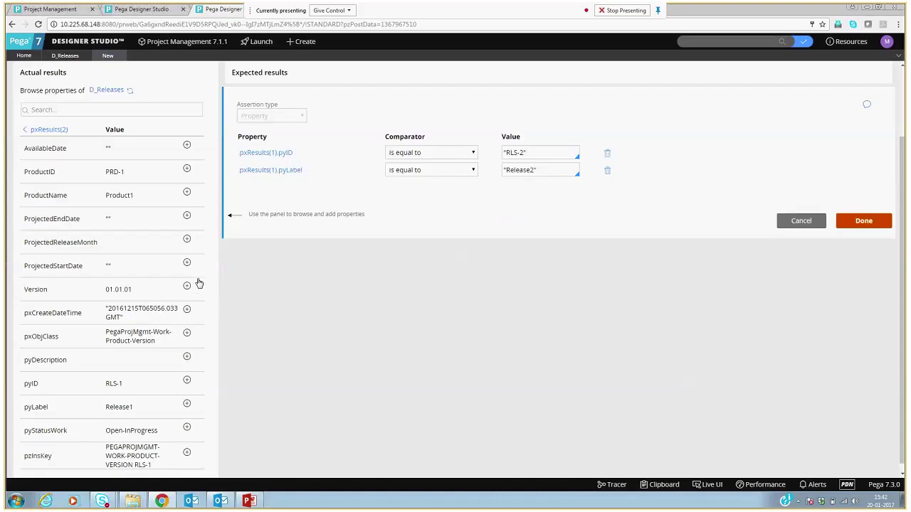
pyautogui.click(187, 373)
pyautogui.click(189, 395)
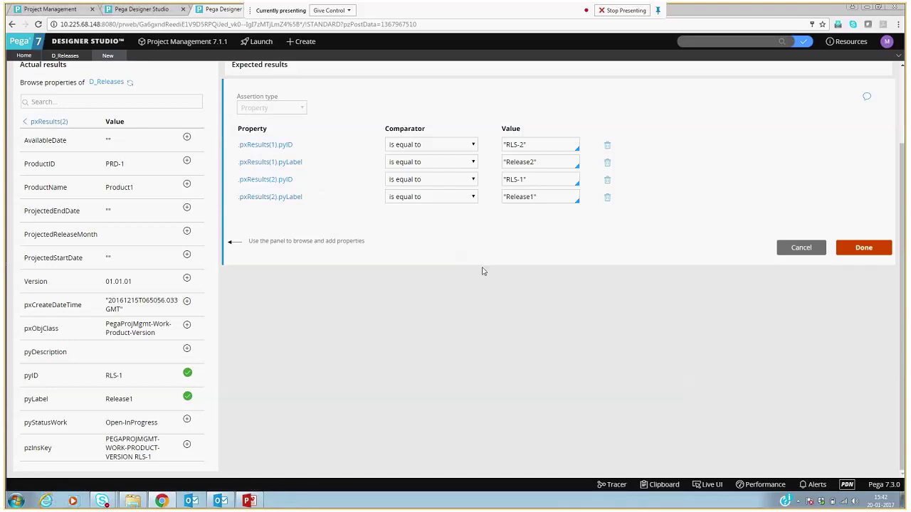
pyautogui.scroll(2, 482, 271)
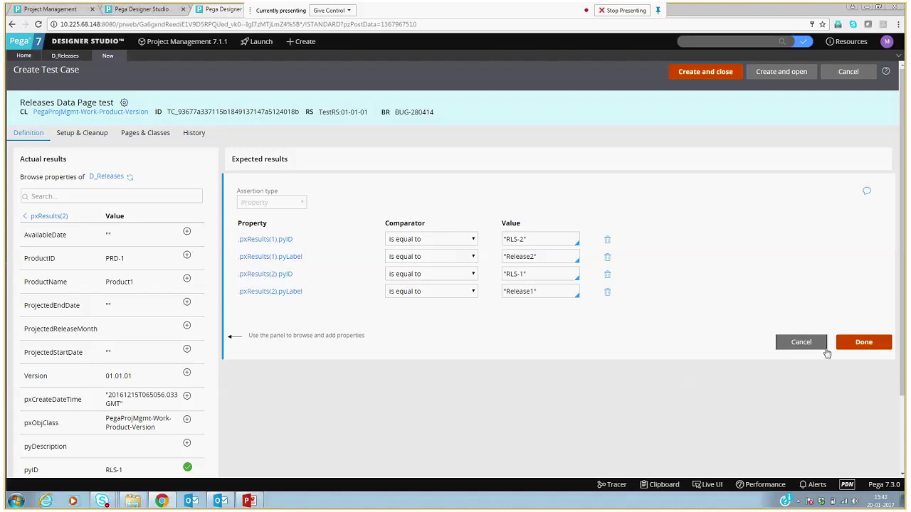
pyautogui.click(864, 342)
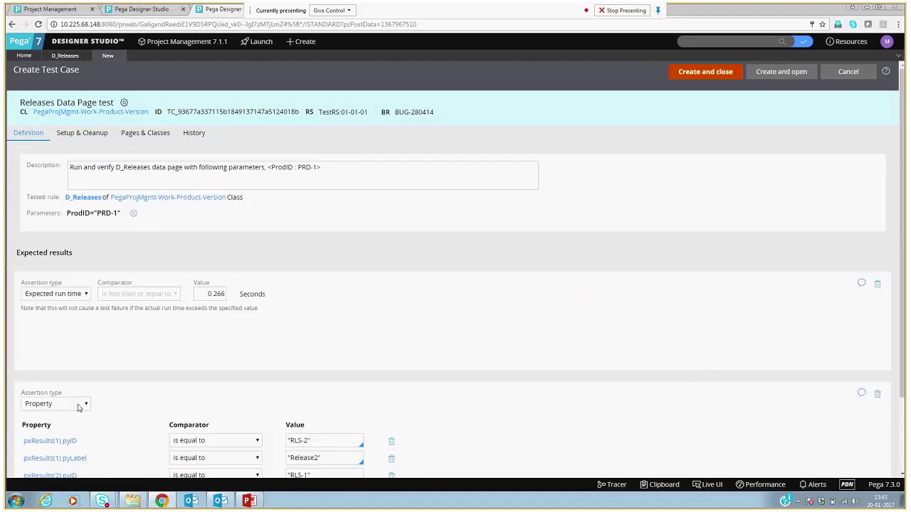
# Review the new test case's ID and its description text
pyautogui.click(377, 337)
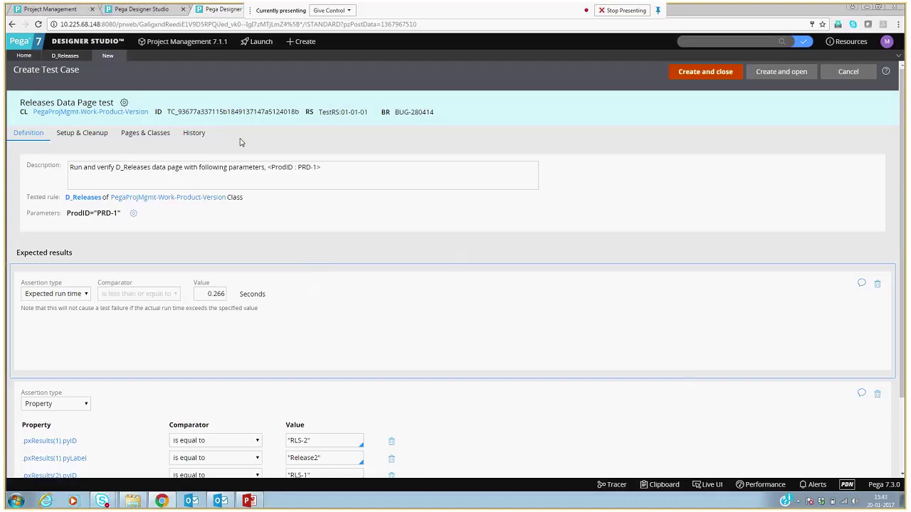
pyautogui.doubleClick(231, 113)
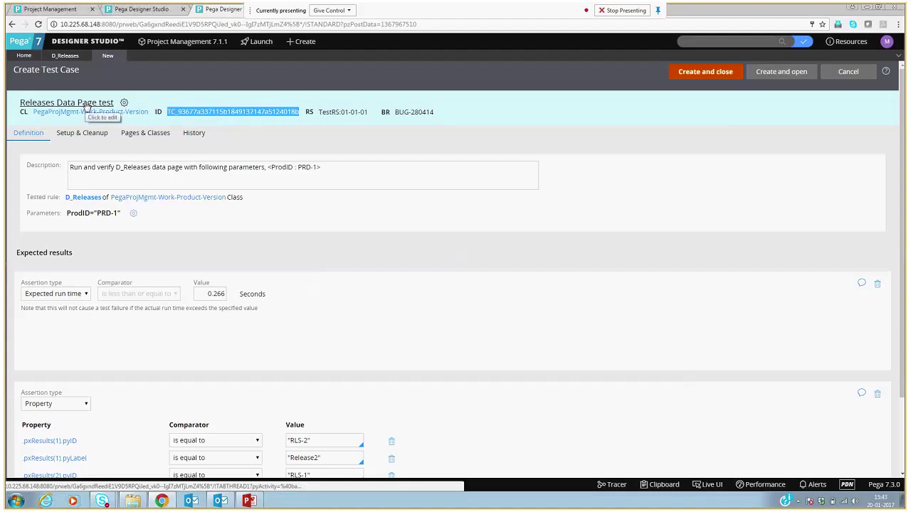
pyautogui.moveTo(87, 167); pyautogui.dragTo(325, 166)
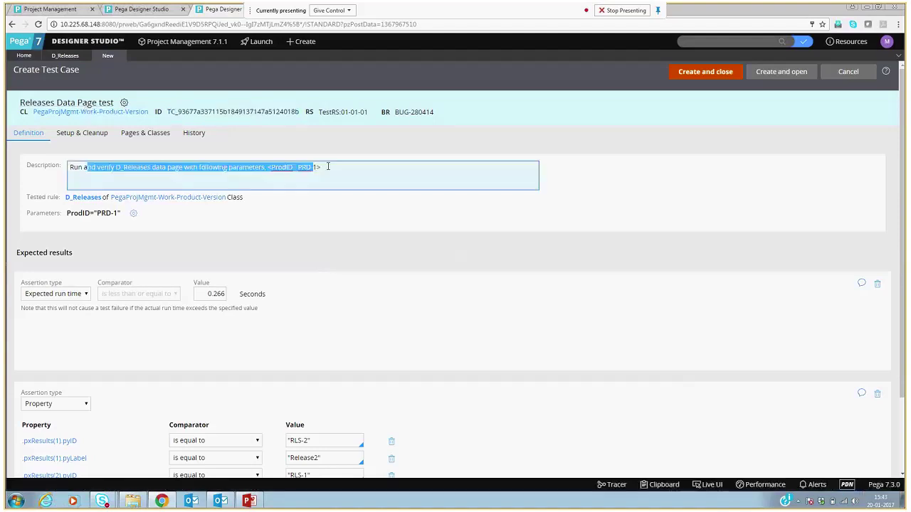
pyautogui.click(346, 169)
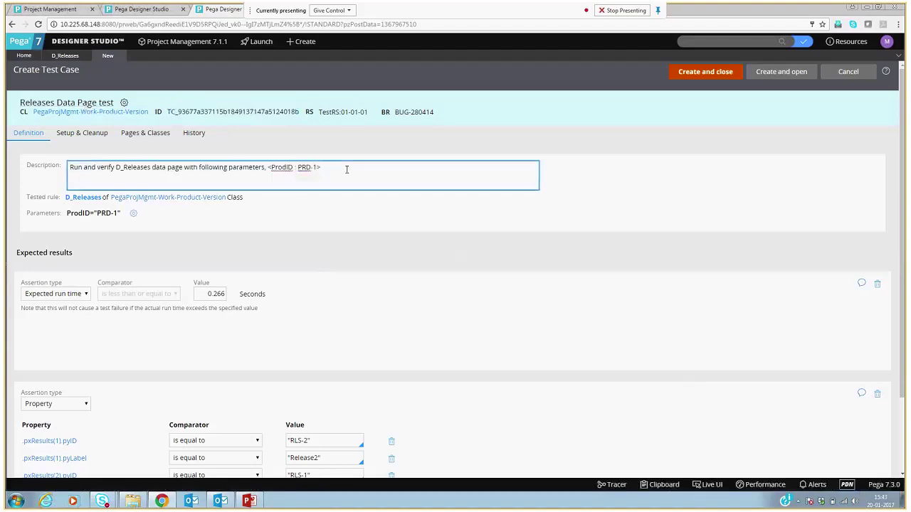
# Relabel the test case "Releases Data Page test1" and set its development branch to [No branch], with ruleset TestRS 01-01-01
pyautogui.click(124, 104)
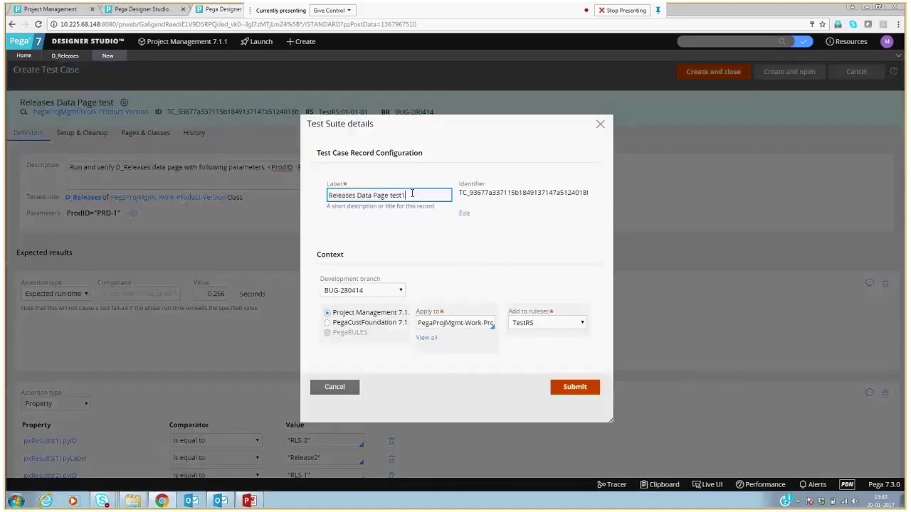
pyautogui.click(363, 290)
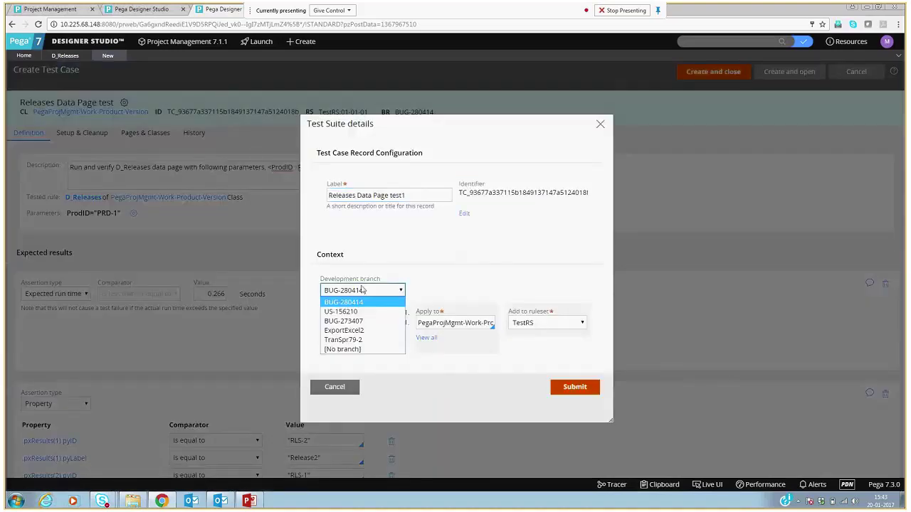
pyautogui.click(354, 350)
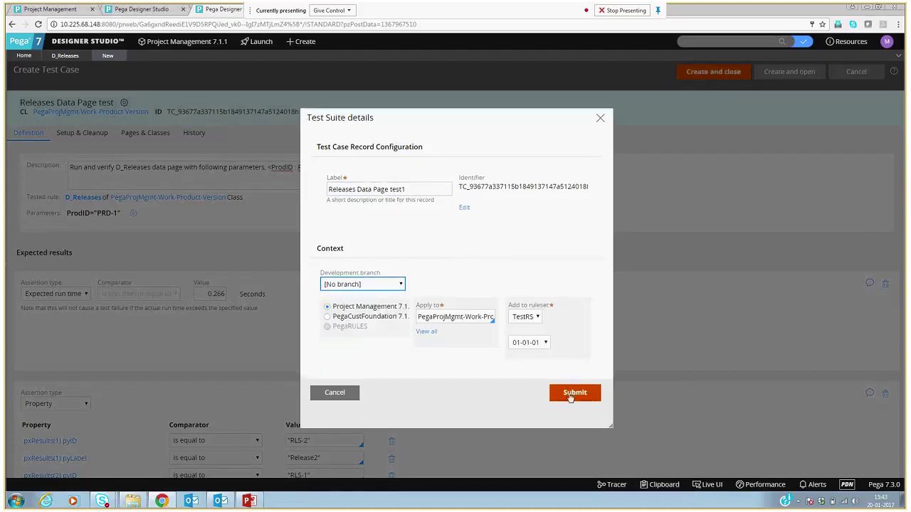
pyautogui.click(570, 397)
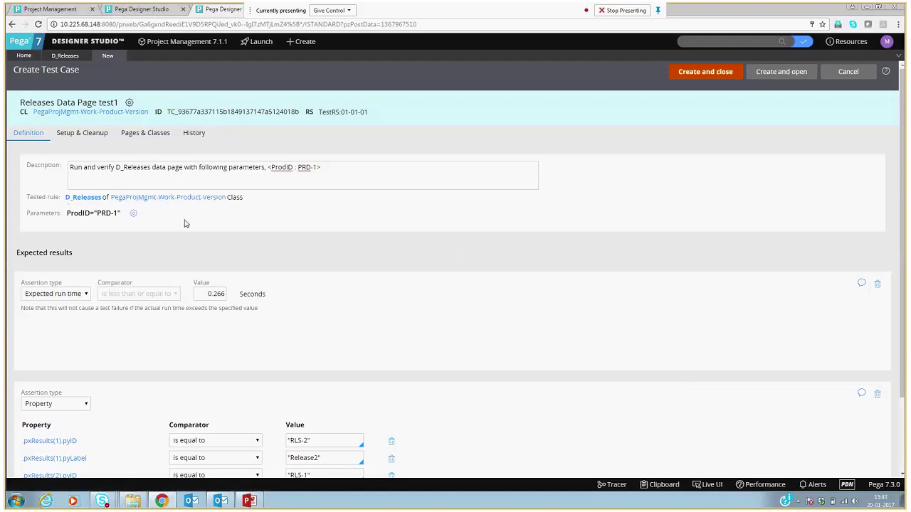
# Examine the expected run time assertion, its value in seconds and the note about exceeding it, along with the property assertions
pyautogui.scroll(-1, 198, 264)
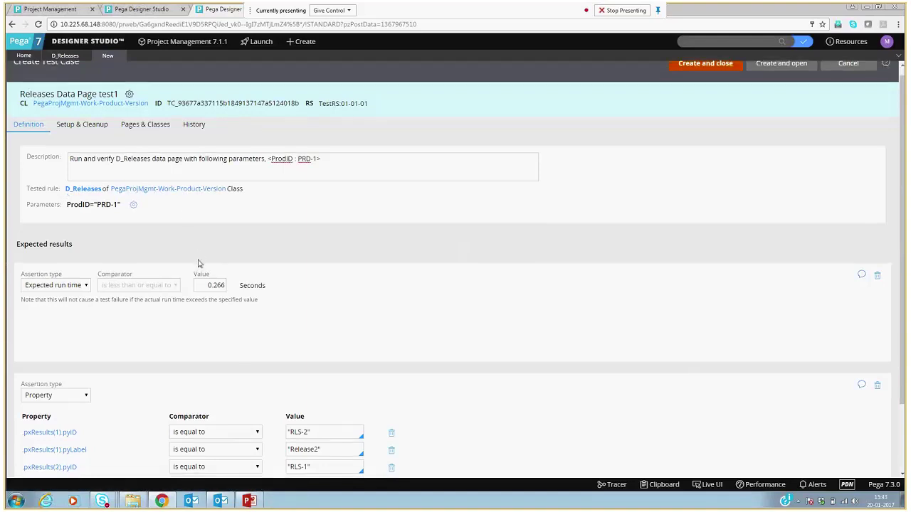
pyautogui.scroll(-1, 198, 264)
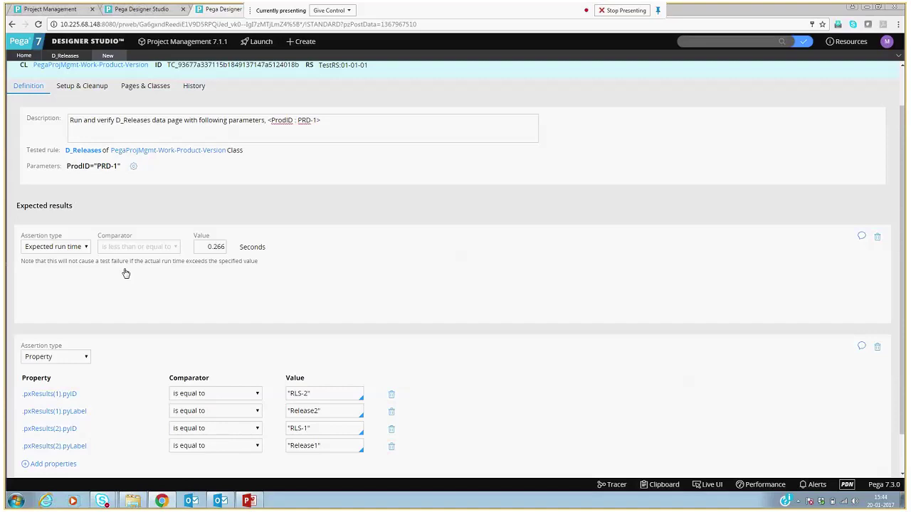
pyautogui.doubleClick(206, 247)
pyautogui.click(242, 290)
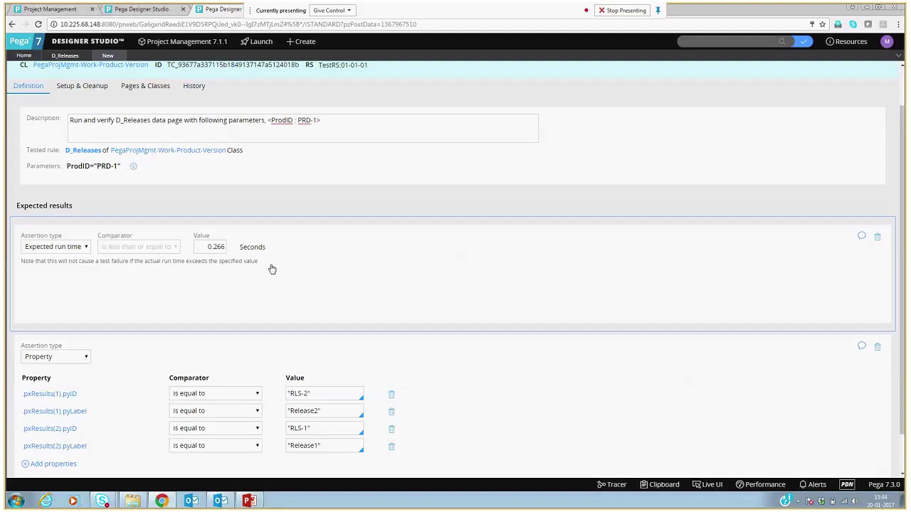
pyautogui.moveTo(265, 264); pyautogui.dragTo(21, 263)
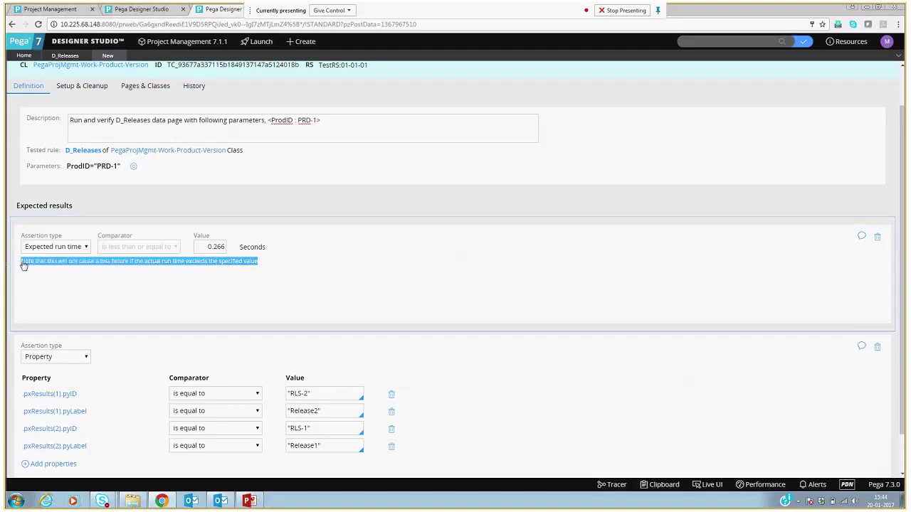
pyautogui.click(233, 302)
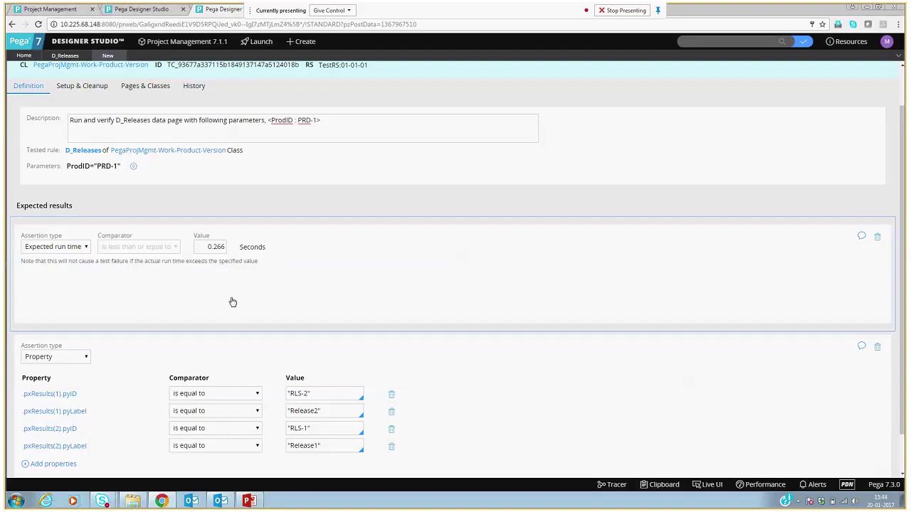
pyautogui.scroll(-1, 233, 302)
pyautogui.scroll(-1, 384, 422)
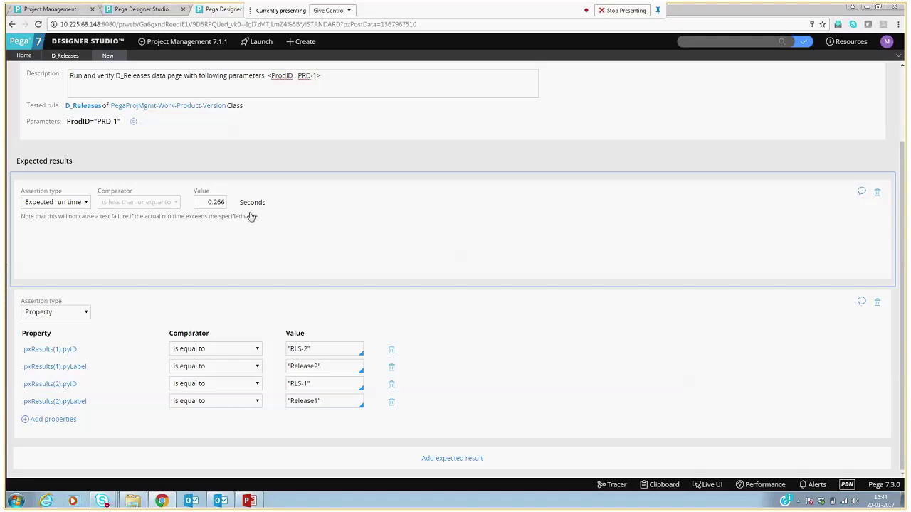
pyautogui.moveTo(205, 202); pyautogui.dragTo(225, 203)
pyautogui.click(353, 226)
# Add the comment "Verifying the releases" to the property assertion and look over the completed expected results
pyautogui.click(861, 302)
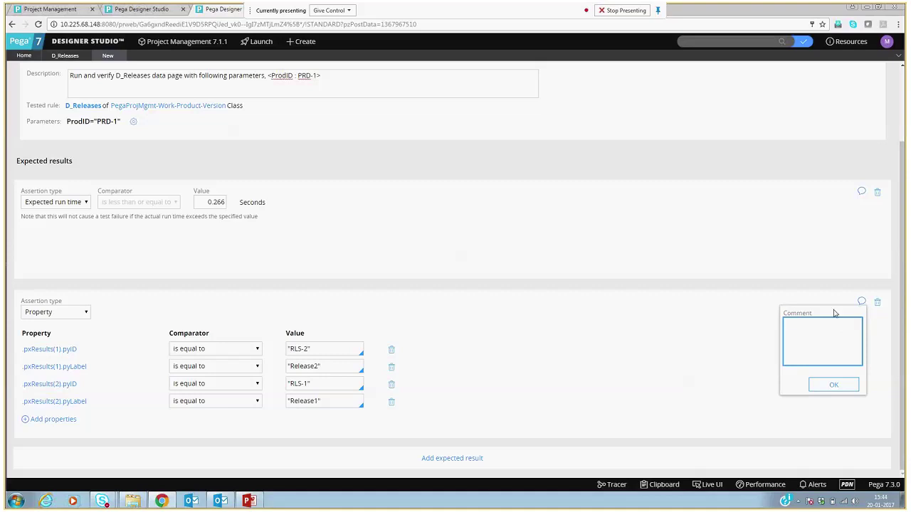
pyautogui.write('Verifying the releases')
pyautogui.click(834, 386)
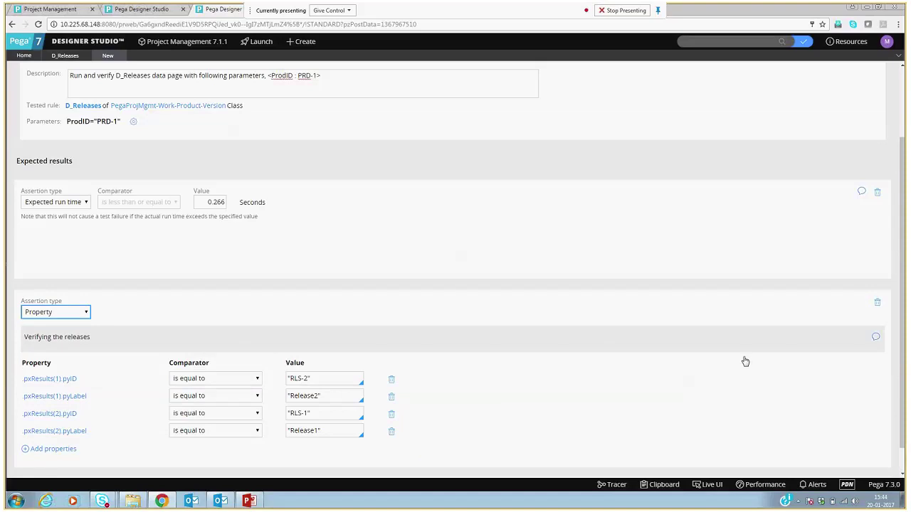
pyautogui.scroll(-1, 745, 362)
pyautogui.scroll(3, 745, 363)
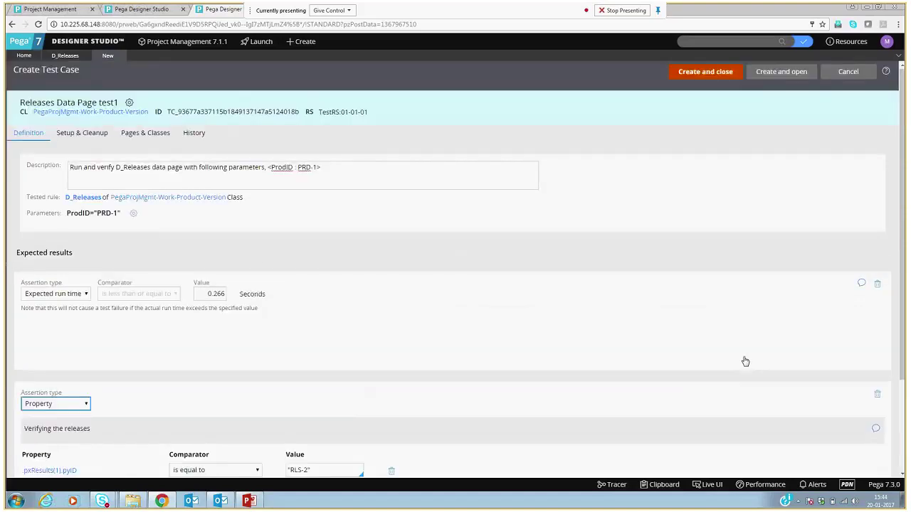
pyautogui.scroll(-3, 745, 362)
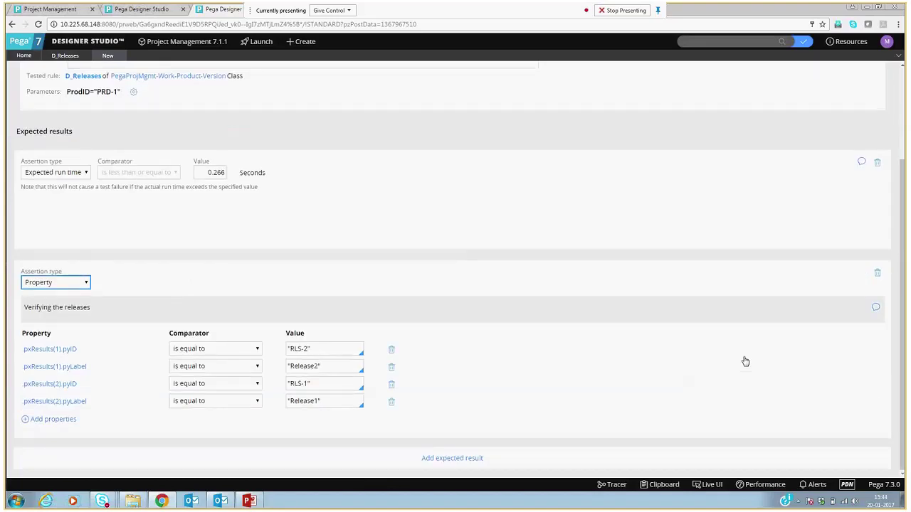
pyautogui.scroll(3, 745, 362)
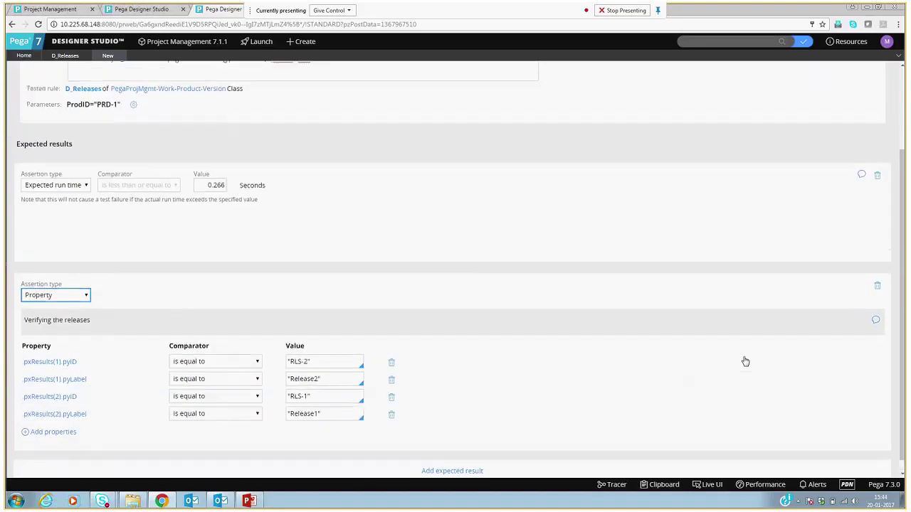
# Create and open the Releases test case, save it and check it out for editing
pyautogui.click(790, 72)
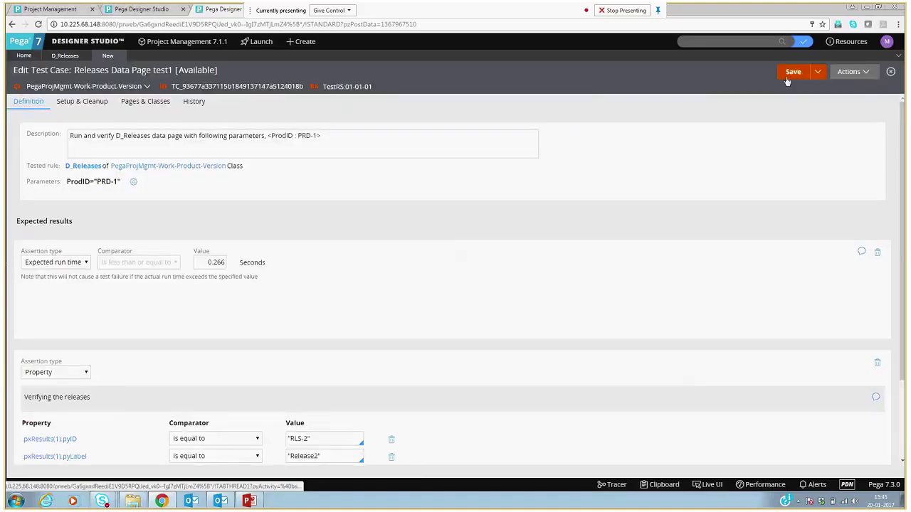
pyautogui.click(790, 73)
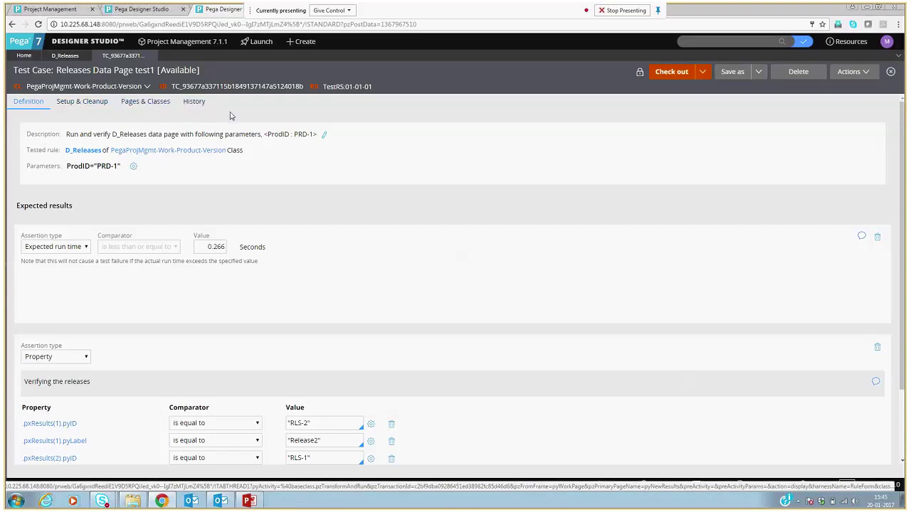
pyautogui.click(669, 72)
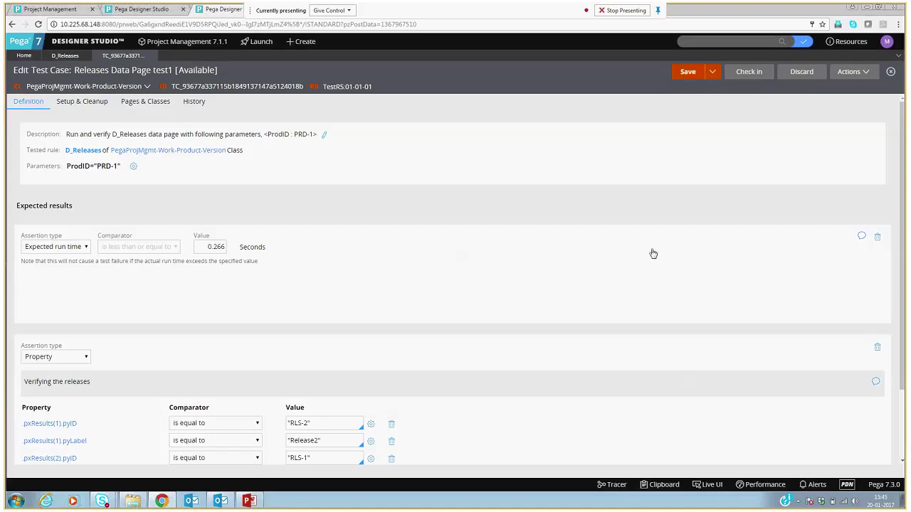
# Look through the comparators available for the pxResults(1).pyID assertion without changing the selection
pyautogui.scroll(-1, 653, 254)
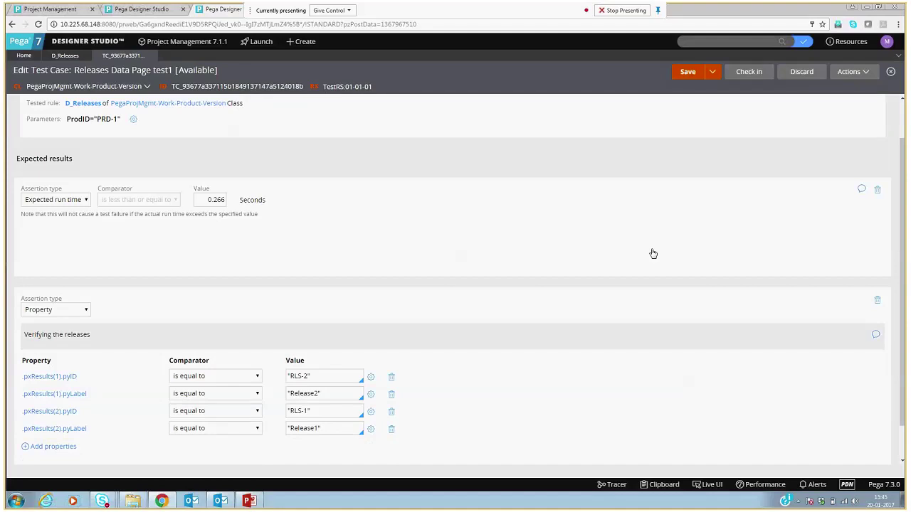
pyautogui.click(230, 381)
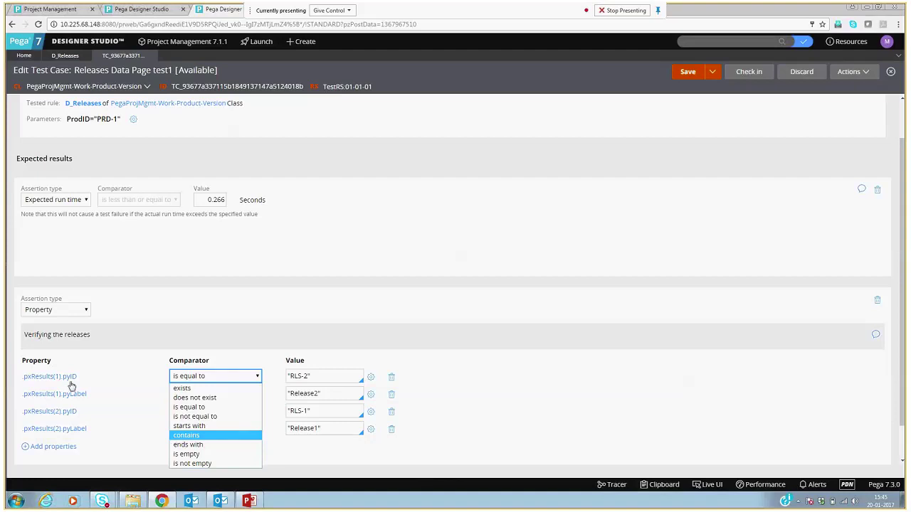
pyautogui.click(183, 344)
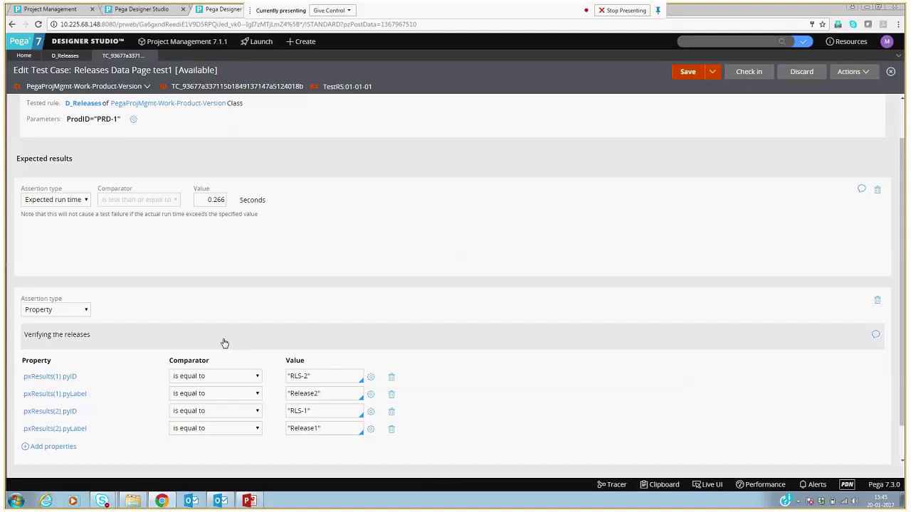
pyautogui.scroll(1, 420, 246)
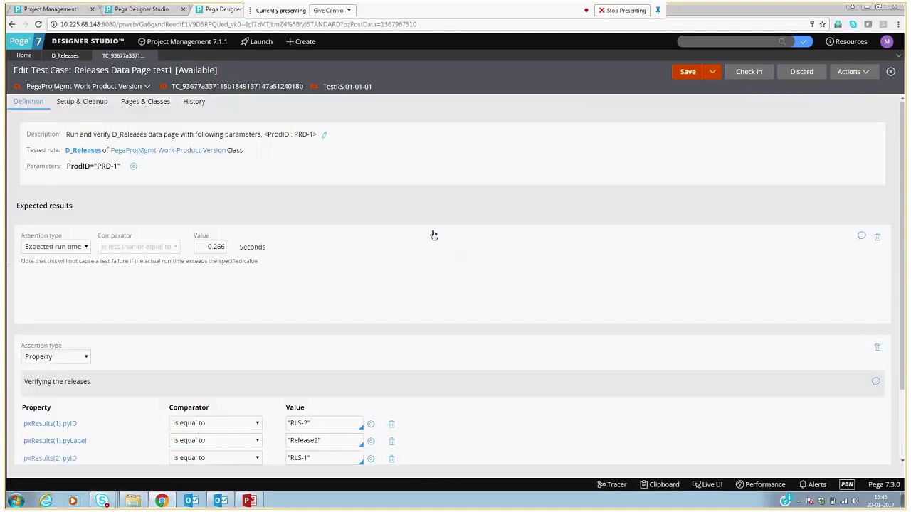
# Save the checked-out Releases test case and run it
pyautogui.click(690, 72)
pyautogui.click(851, 74)
pyautogui.click(846, 85)
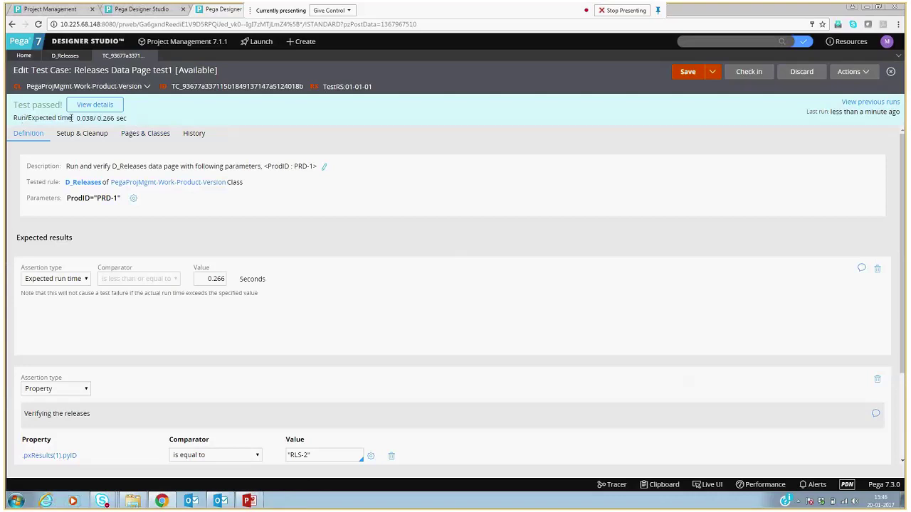
# Compare the test's run time with its expected time and view the ProdID parameter sent to the data page
pyautogui.moveTo(76, 119); pyautogui.dragTo(104, 120)
pyautogui.click(264, 326)
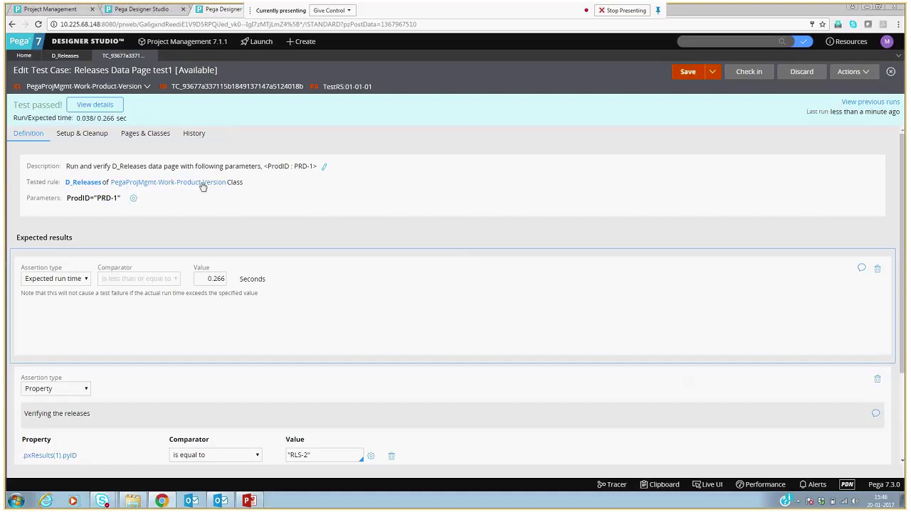
pyautogui.click(134, 202)
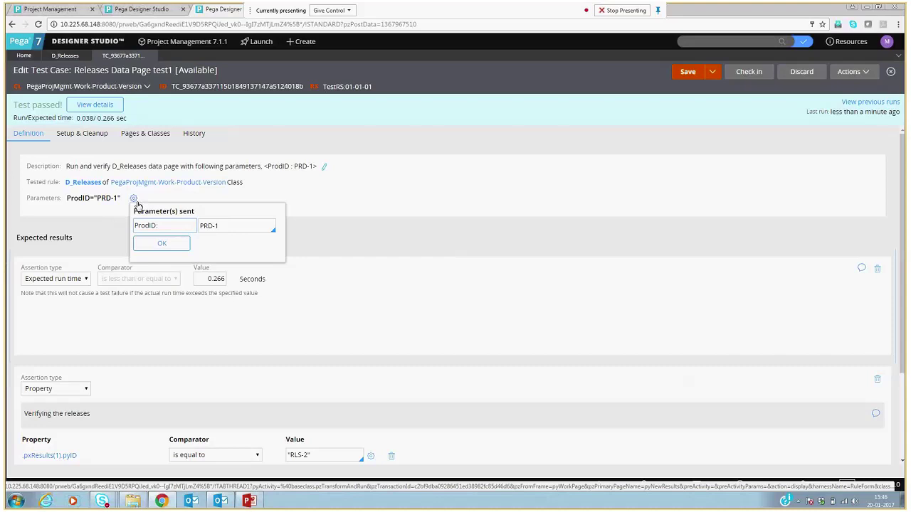
pyautogui.click(112, 282)
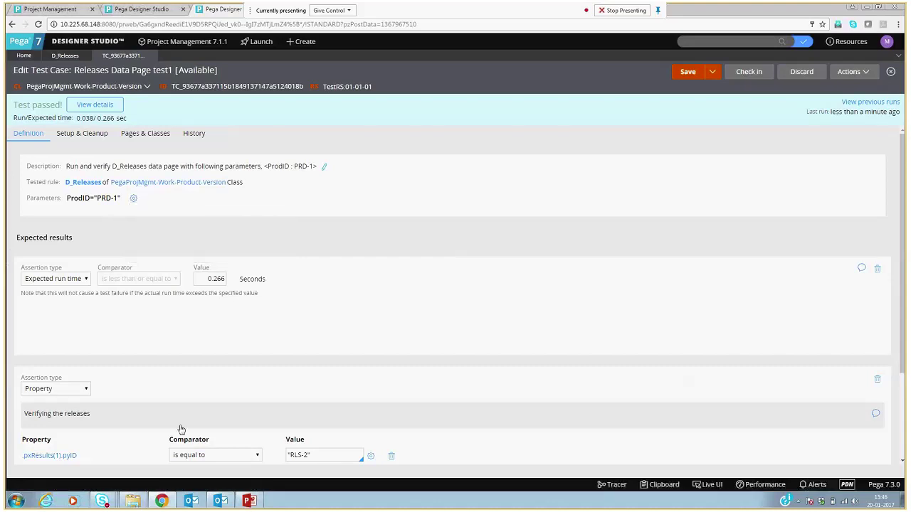
# View the comparators available for the first .pxResults(1).pyID property assertion
pyautogui.scroll(-1, 184, 408)
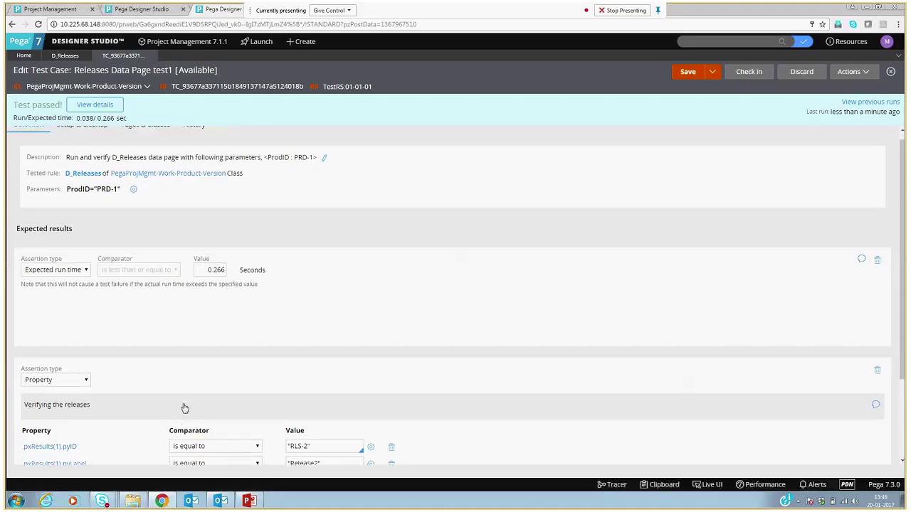
pyautogui.scroll(-3, 184, 408)
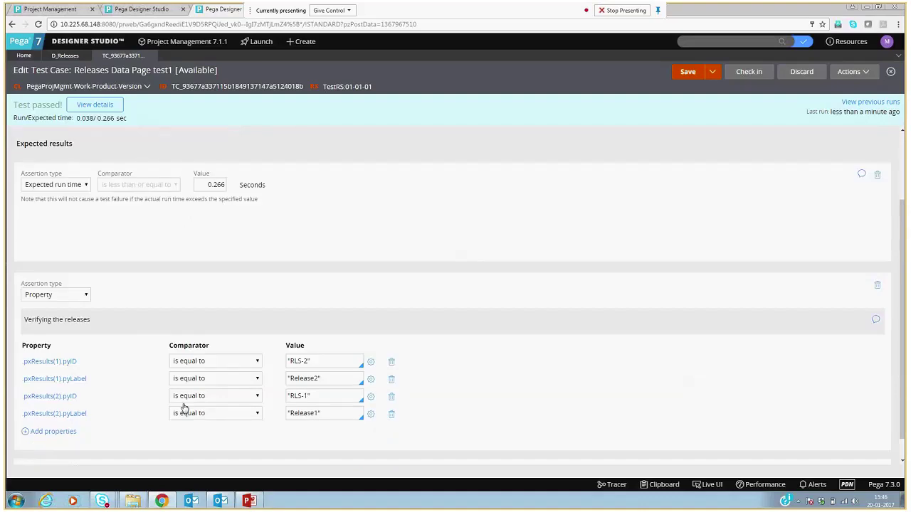
pyautogui.click(217, 364)
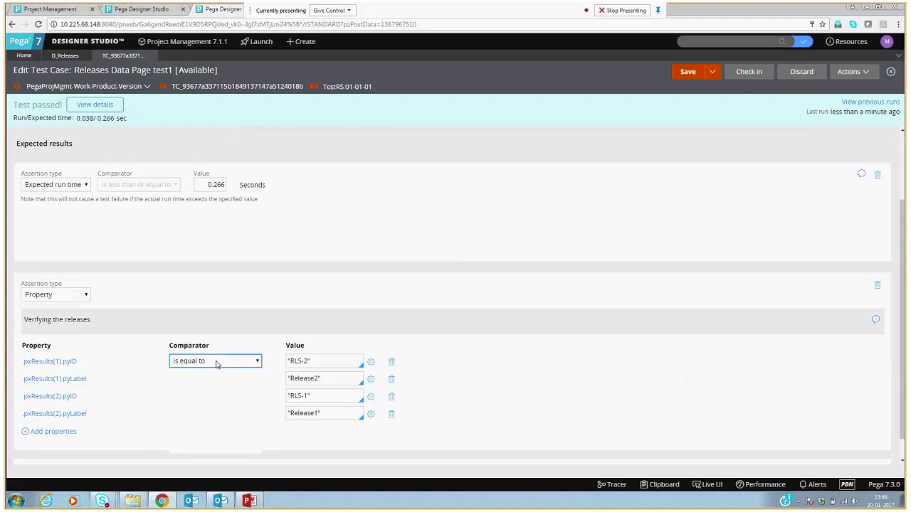
pyautogui.click(217, 365)
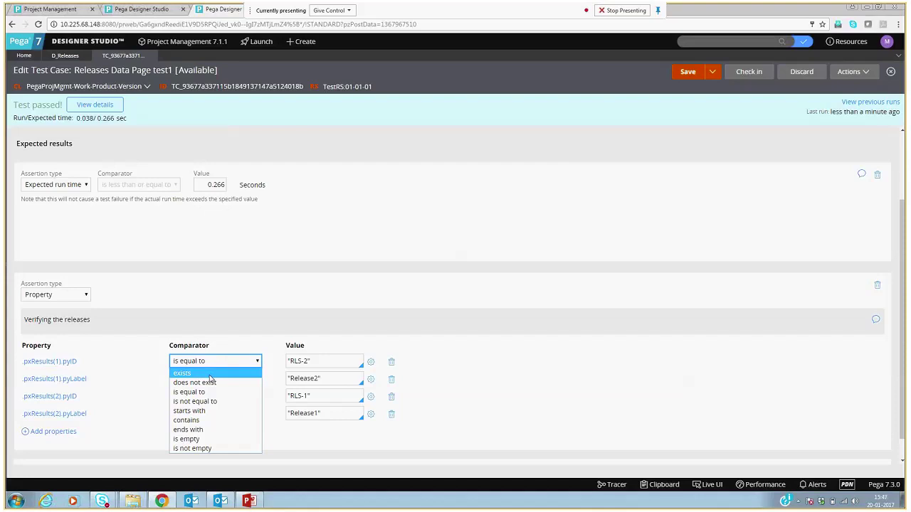
# Try "RLS-" as the expected .pxResults(1).pyID value, look through the comparators, and restore the value to "RLS-2"
pyautogui.click(305, 361)
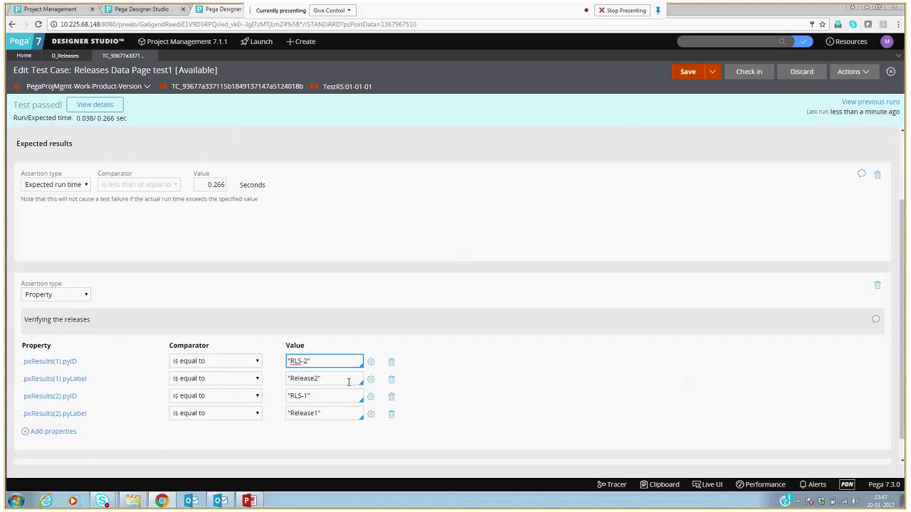
pyautogui.press('BackSpace')
pyautogui.click(206, 361)
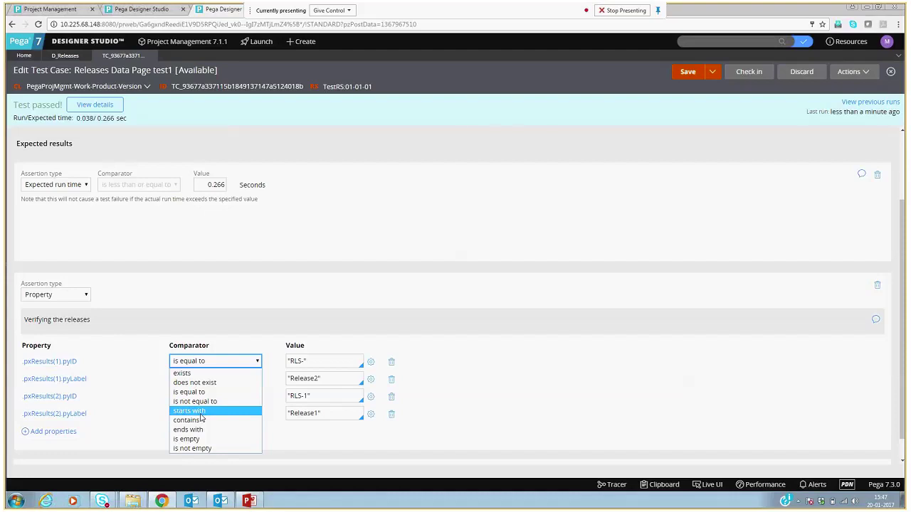
pyautogui.click(273, 319)
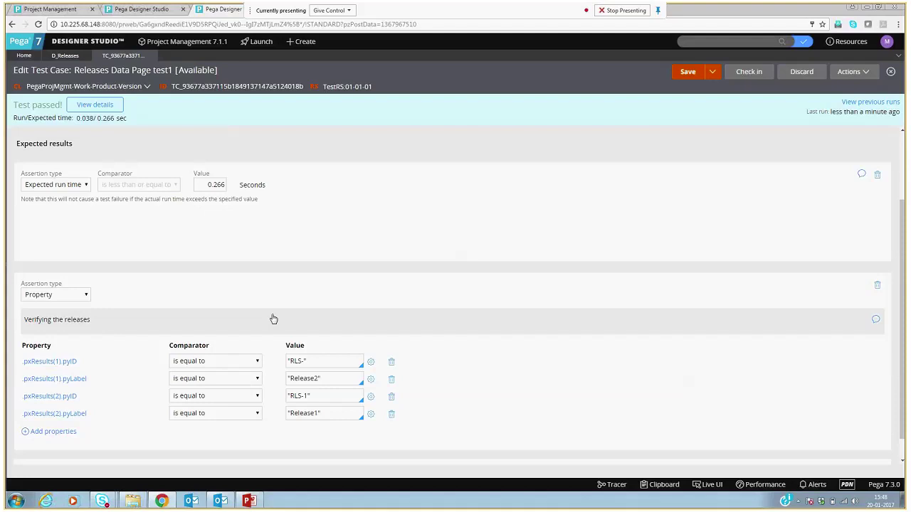
pyautogui.click(329, 365)
pyautogui.write('2')
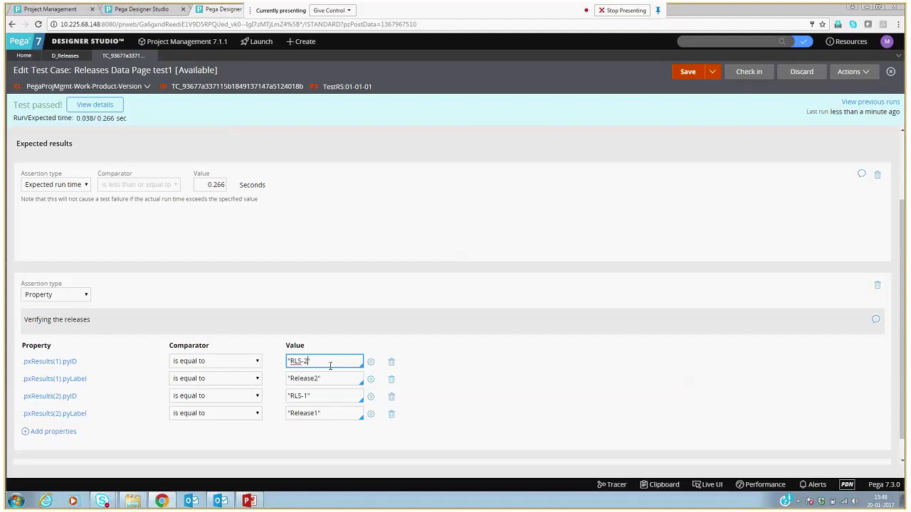
pyautogui.click(463, 228)
# Examine the value of the Expected run time assertion
pyautogui.scroll(3, 463, 228)
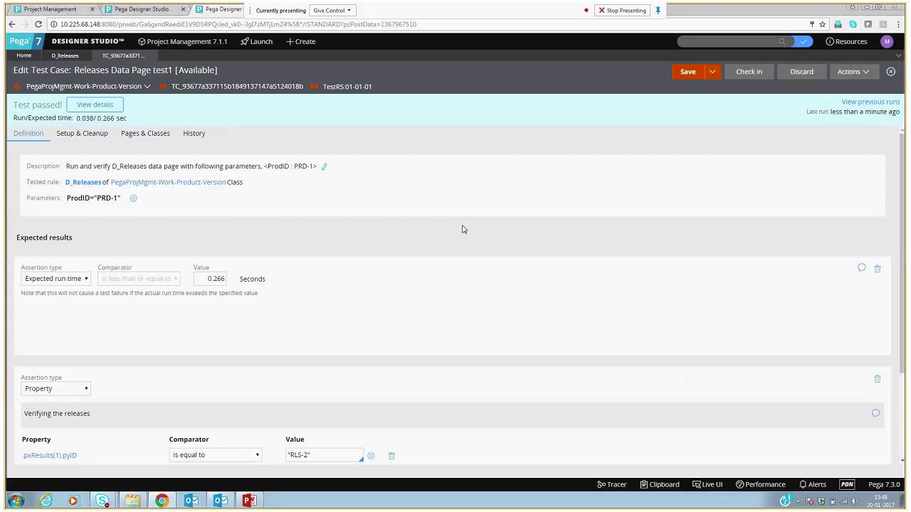
pyautogui.doubleClick(215, 279)
pyautogui.click(348, 245)
# Set the ProdID parameter sent to the data page to PRD-2 and save the test case
pyautogui.click(134, 199)
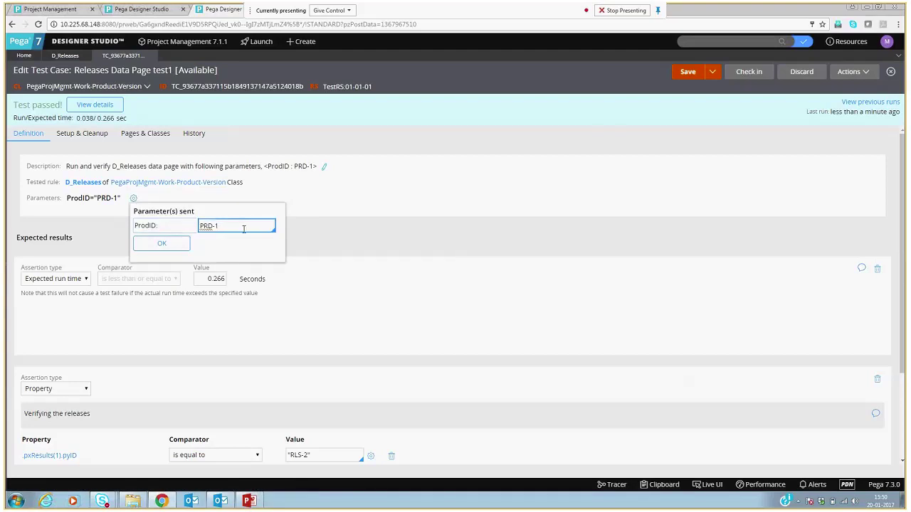
pyautogui.press('BackSpace')
pyautogui.write('2')
pyautogui.click(146, 244)
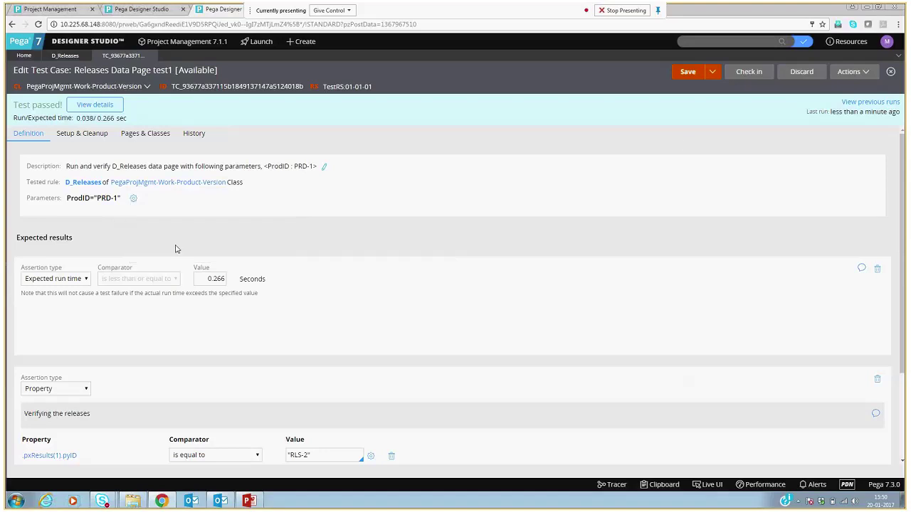
pyautogui.click(688, 73)
# Check the expected release IDs and labels and run the saved Releases test case
pyautogui.scroll(-3, 209, 237)
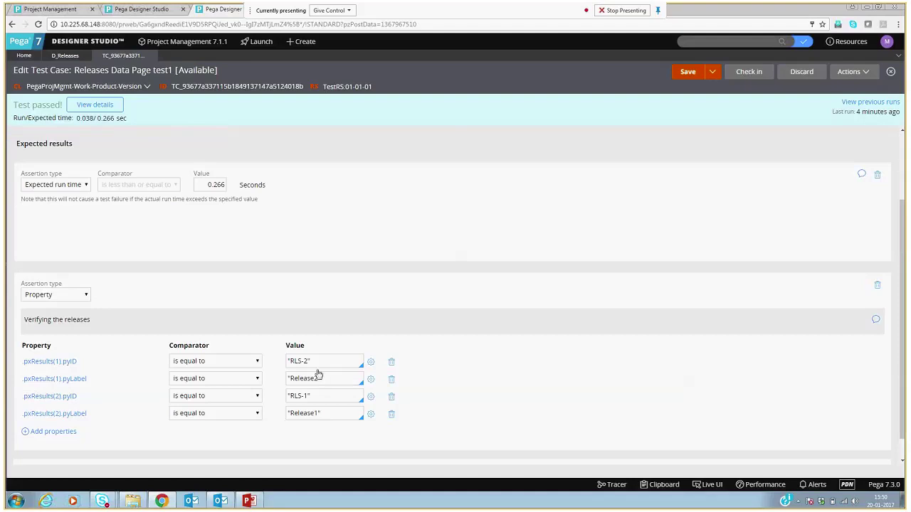
pyautogui.scroll(3, 315, 374)
pyautogui.click(856, 77)
pyautogui.click(844, 87)
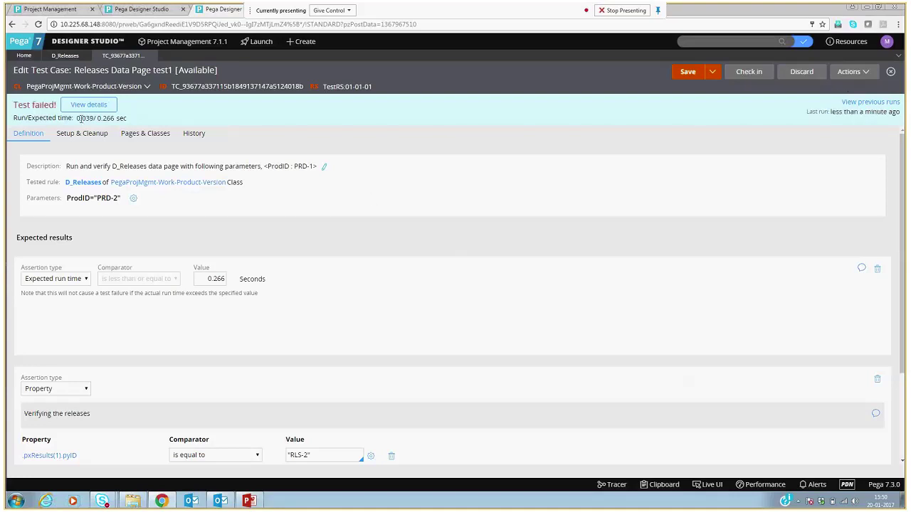
# Open the run's details, examine the tested rule, parameters and expected versus actual values, and close the test result
pyautogui.click(88, 105)
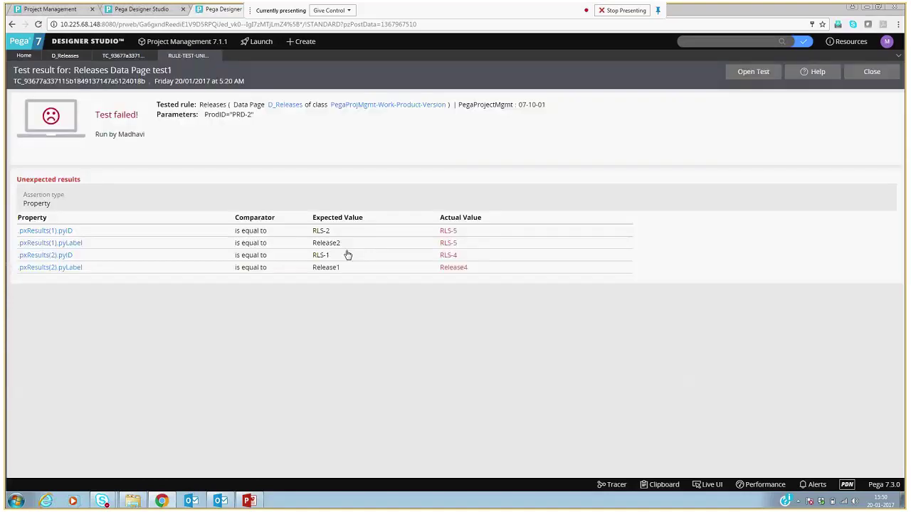
pyautogui.moveTo(265, 120); pyautogui.dragTo(163, 104)
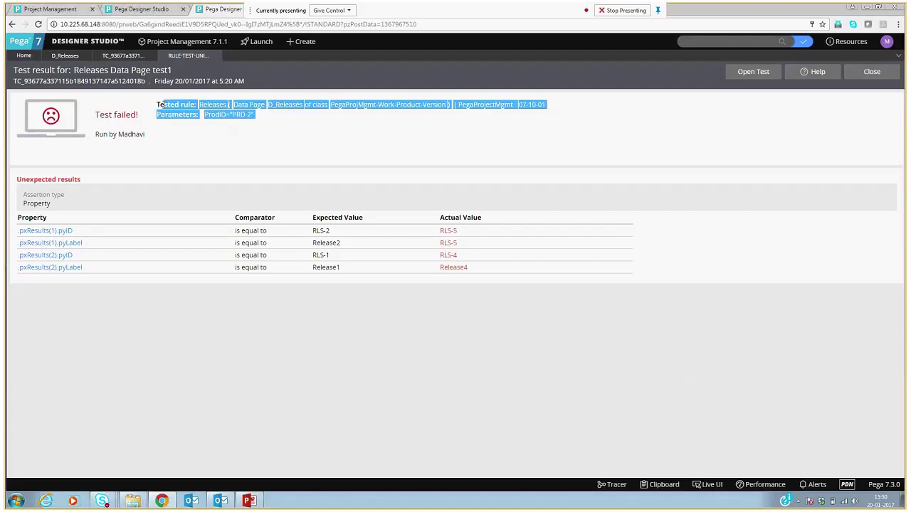
pyautogui.click(190, 139)
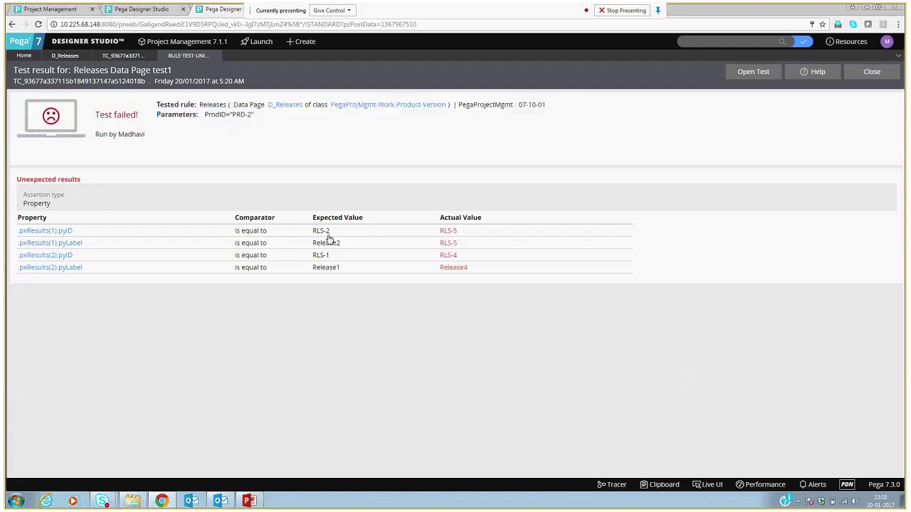
pyautogui.moveTo(331, 234); pyautogui.dragTo(312, 231)
pyautogui.click(325, 144)
pyautogui.click(216, 57)
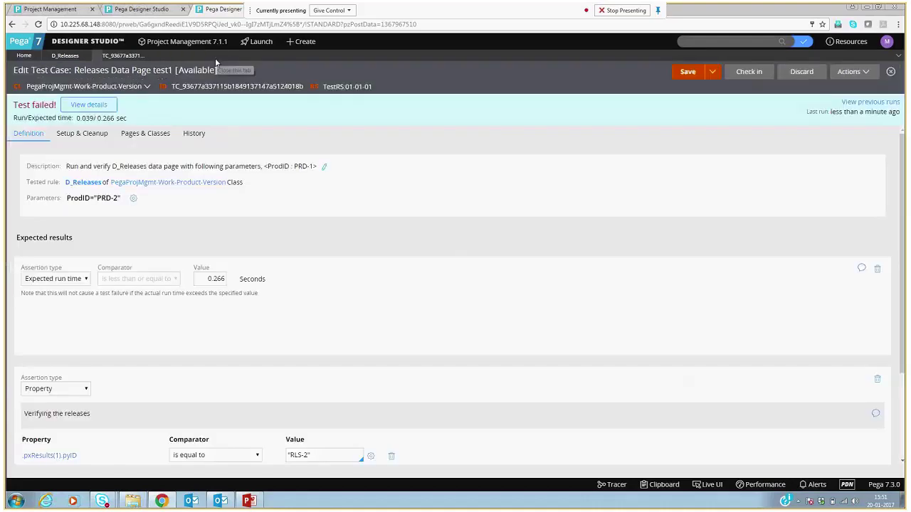
# Set the ProdID parameter back to PRD-1 and save the test case
pyautogui.click(133, 201)
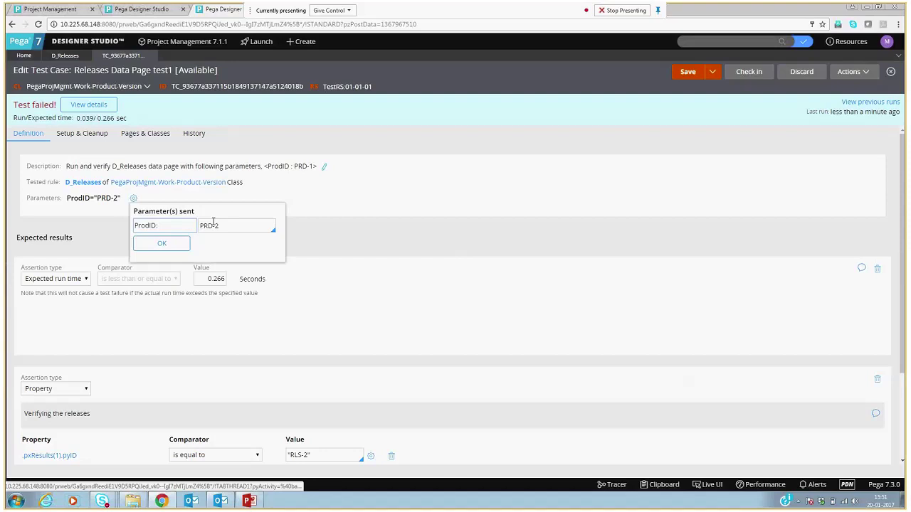
pyautogui.click(249, 225)
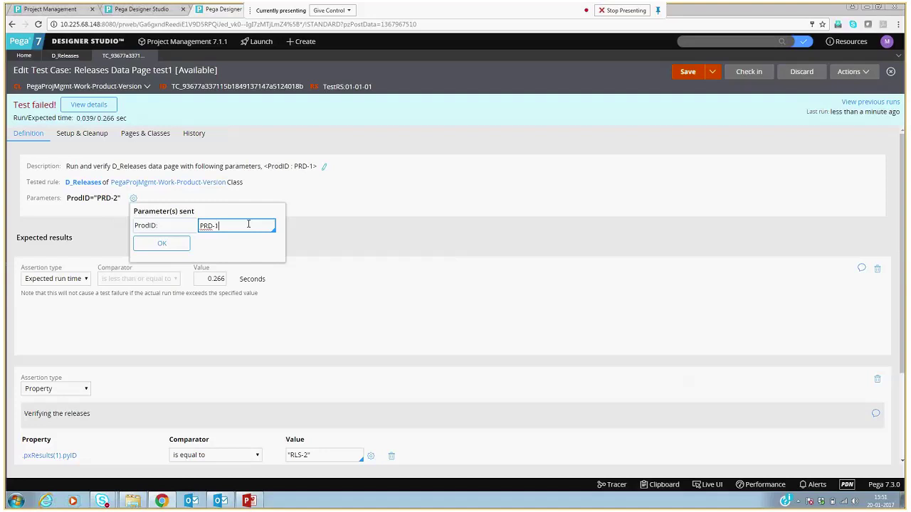
pyautogui.click(164, 245)
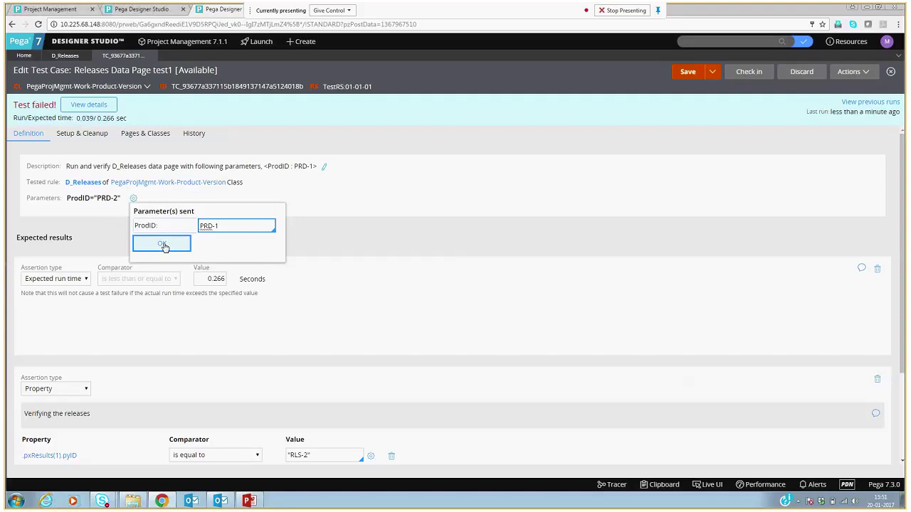
pyautogui.click(161, 244)
pyautogui.click(688, 73)
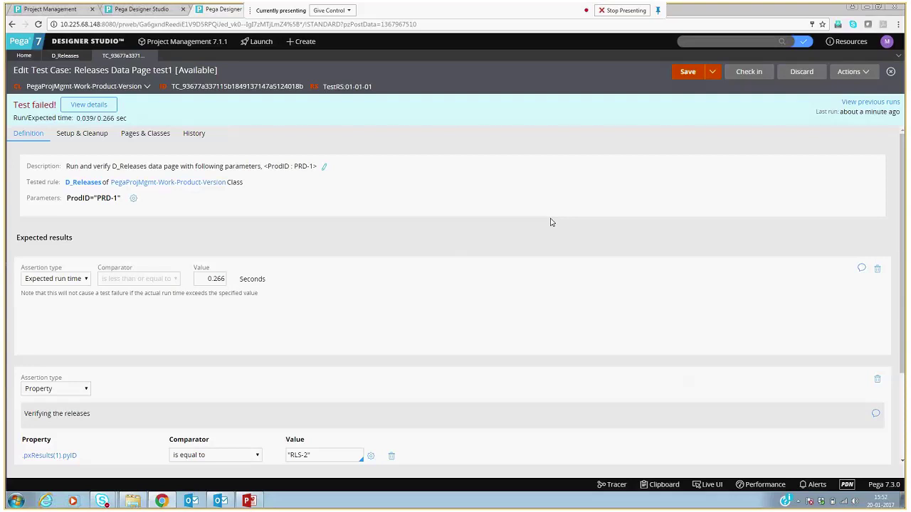
# Add an expected result with assertion type List, leaving its appearances at In ALL instances
pyautogui.scroll(-3, 538, 250)
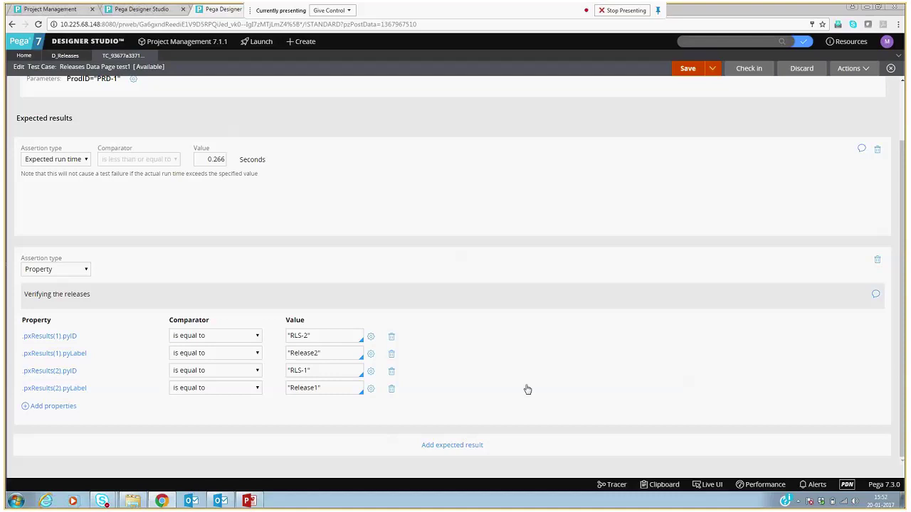
pyautogui.click(452, 446)
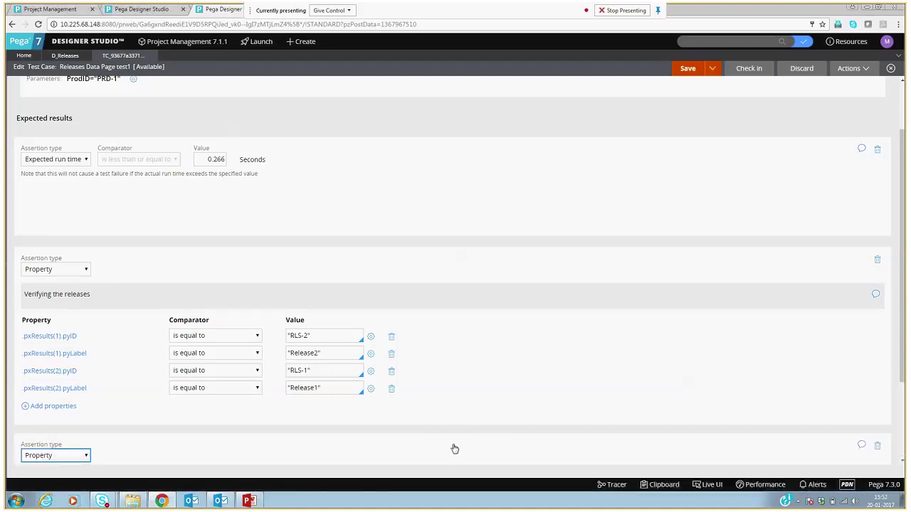
pyautogui.scroll(-2, 455, 446)
pyautogui.click(57, 365)
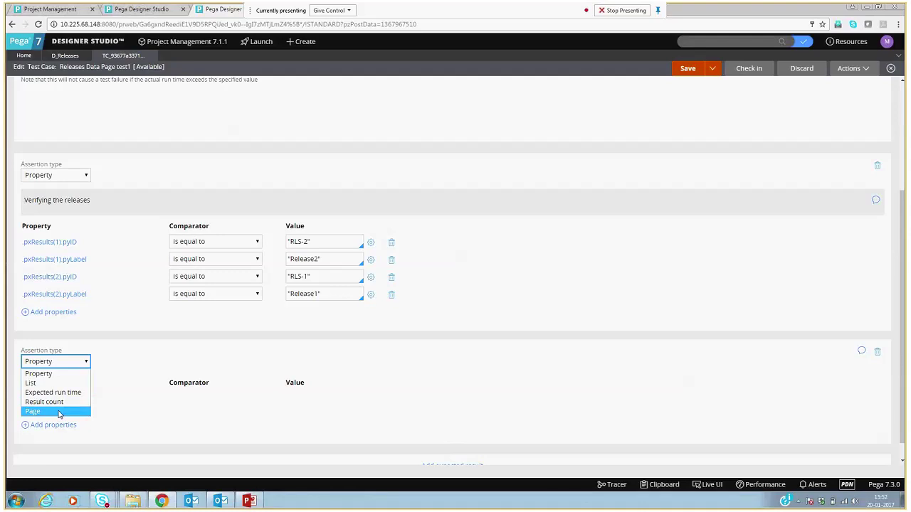
pyautogui.click(61, 384)
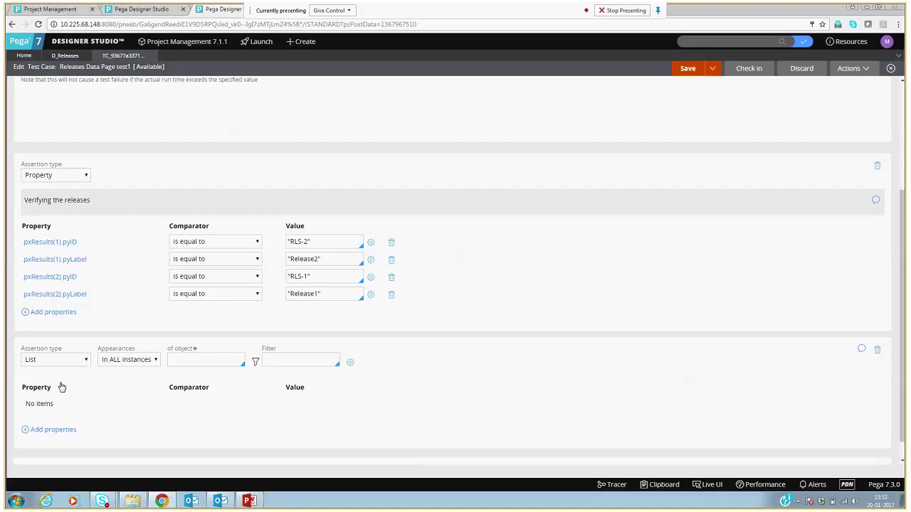
pyautogui.click(137, 363)
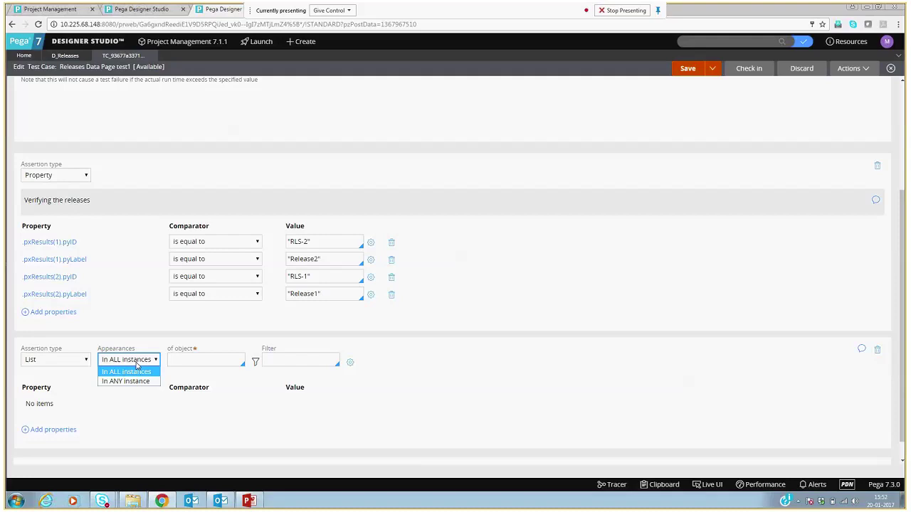
pyautogui.click(151, 345)
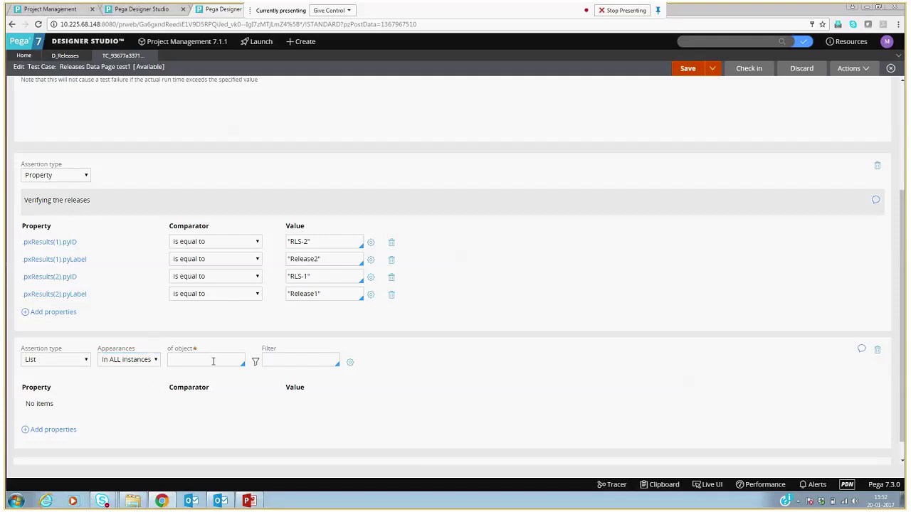
# Add ProductID equal to "PRD-1" and ProductName equal to "Product1" from the .pxResults object to the List assertion
pyautogui.click(53, 430)
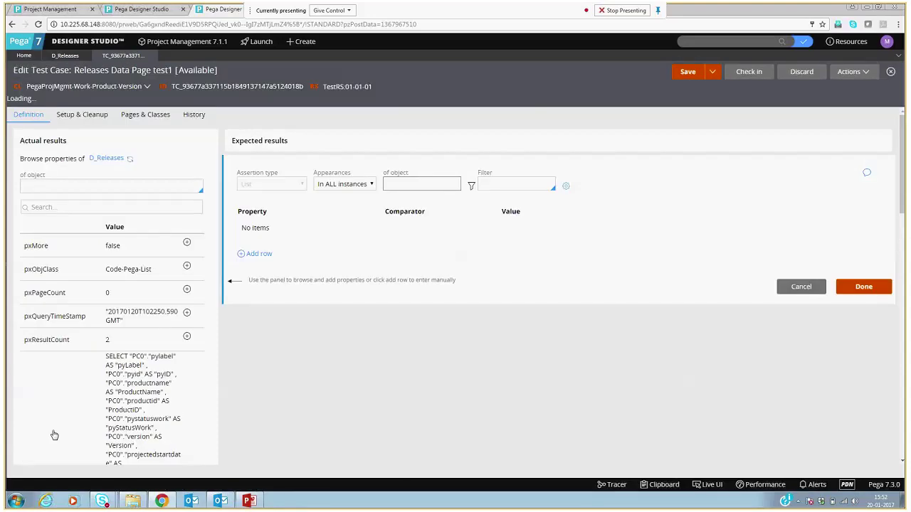
pyautogui.click(105, 203)
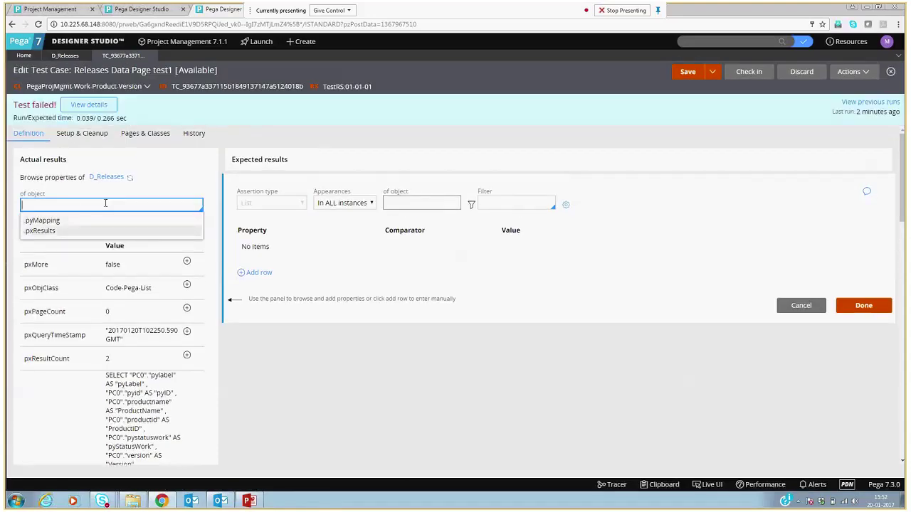
pyautogui.press('Return')
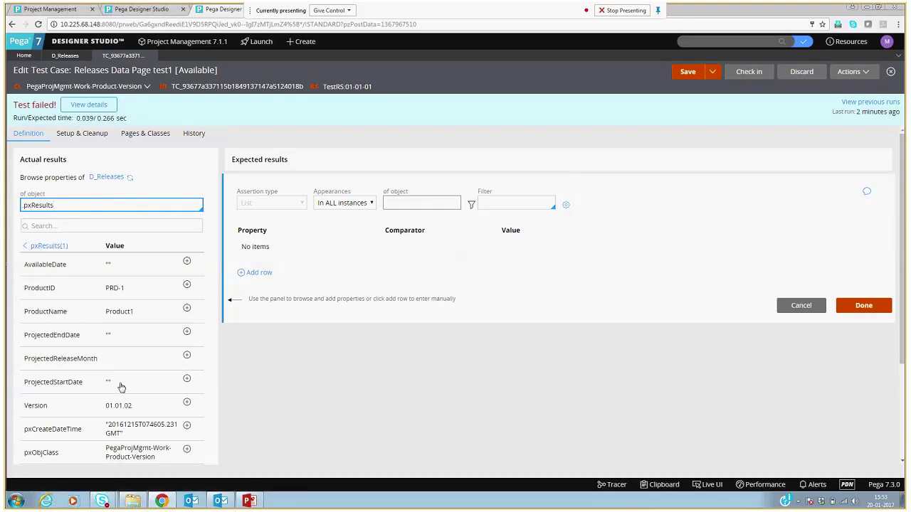
pyautogui.click(188, 285)
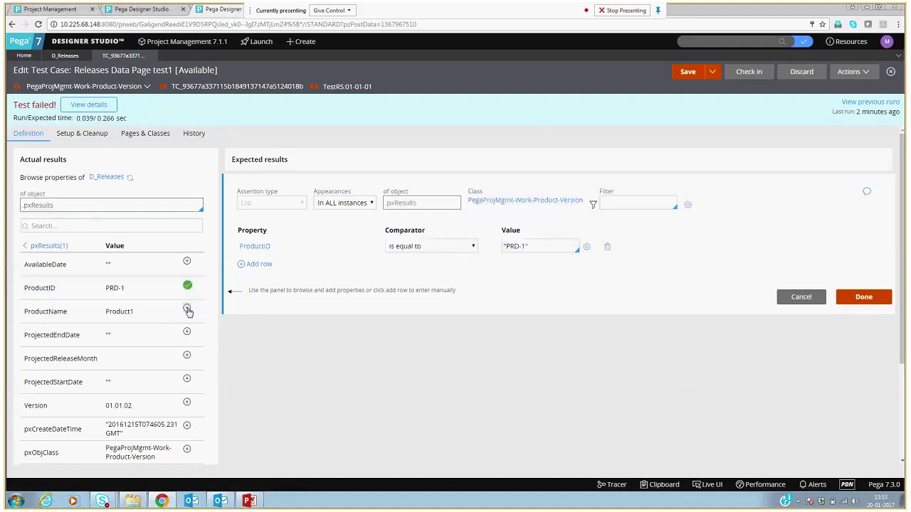
pyautogui.click(187, 309)
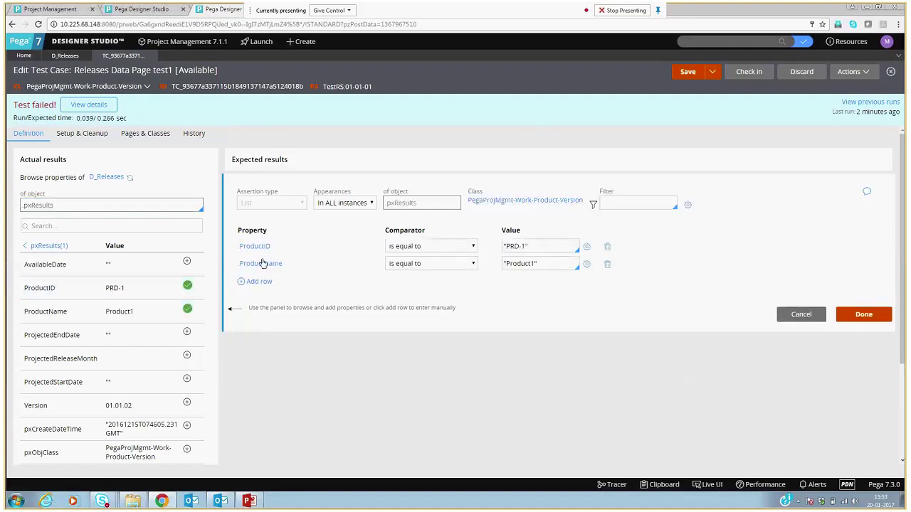
pyautogui.tripleClick(514, 248)
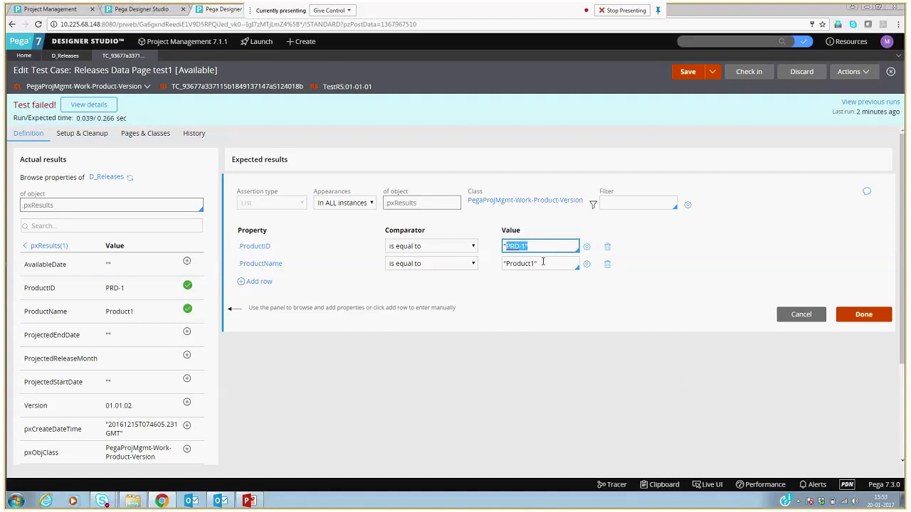
pyautogui.click(438, 361)
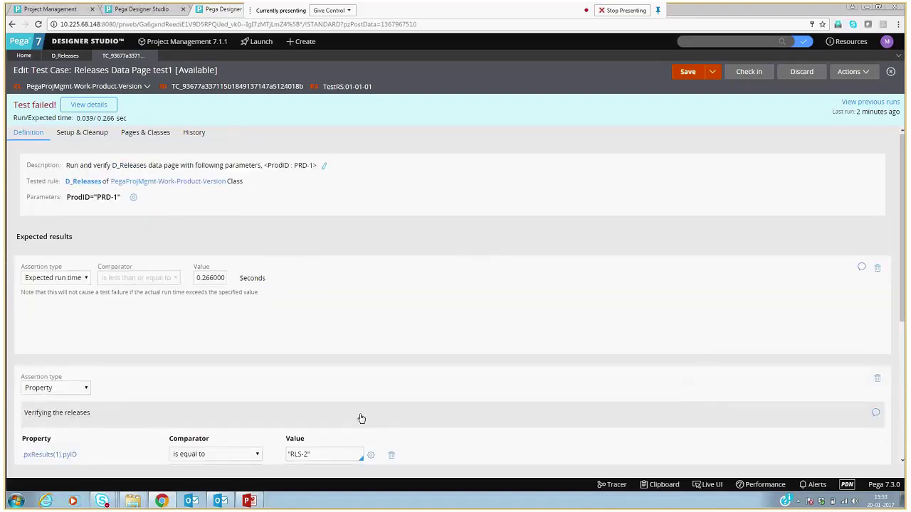
pyautogui.scroll(-3, 361, 419)
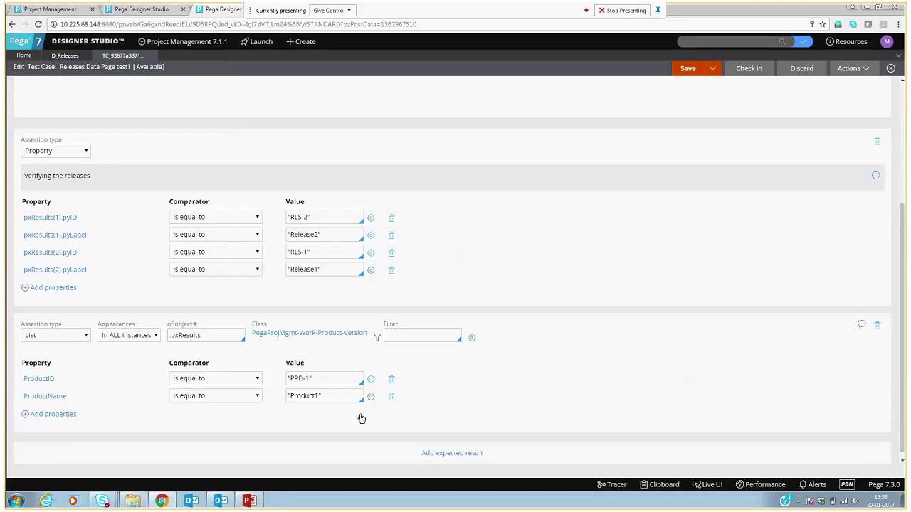
# Review the appearance options and the filter field of the List assertion
pyautogui.click(121, 336)
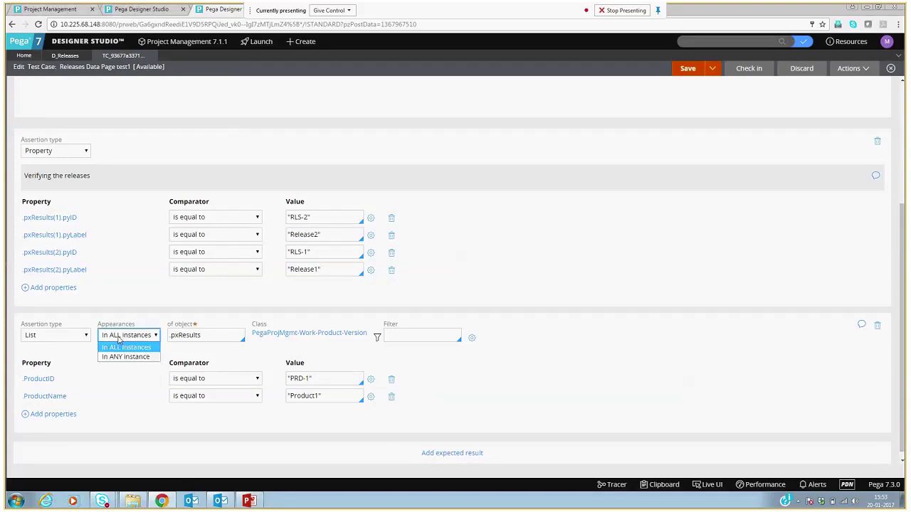
pyautogui.click(146, 314)
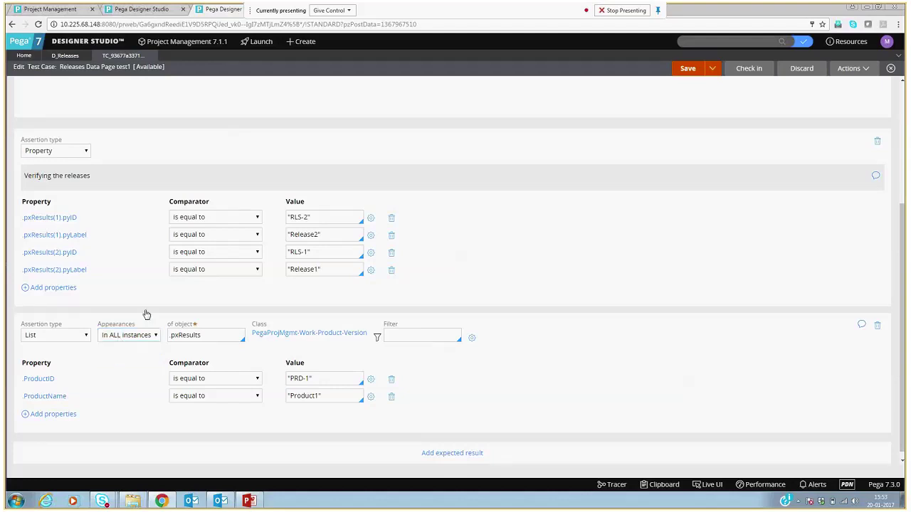
pyautogui.click(412, 337)
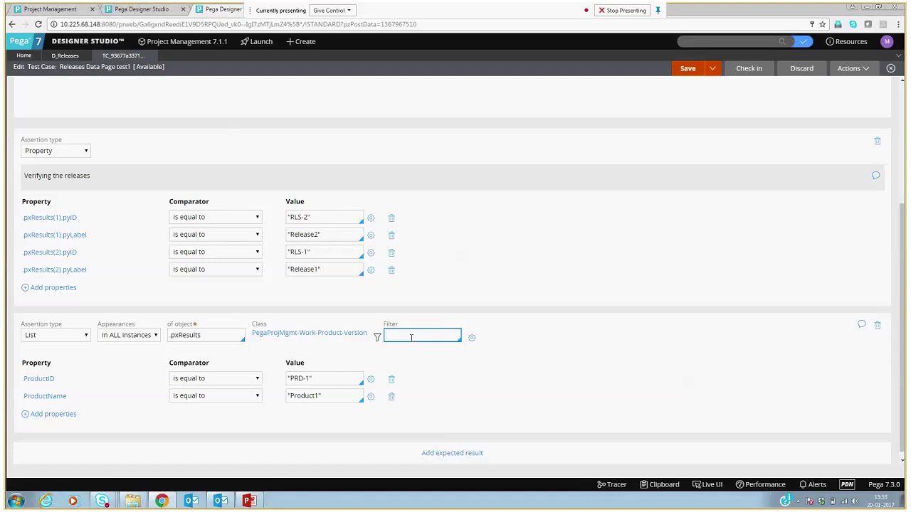
pyautogui.click(527, 394)
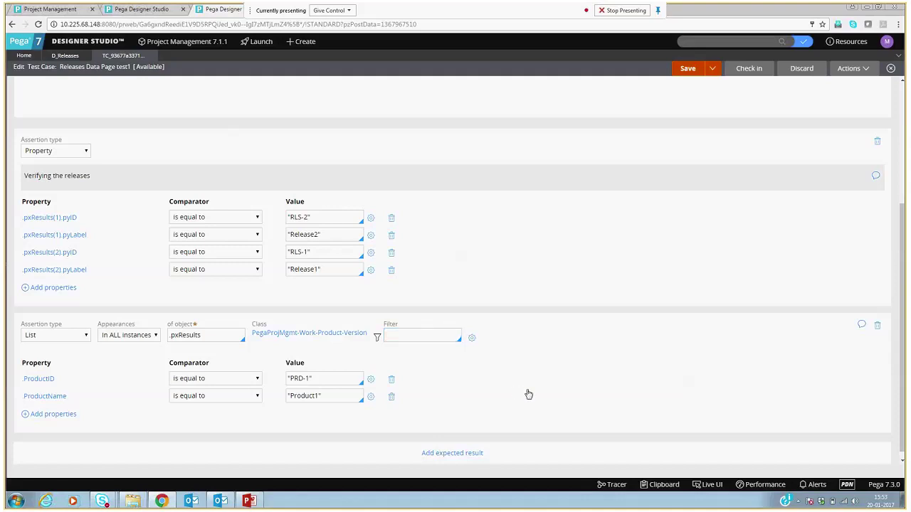
# Add an expected result with assertion type Result count for the .pxResults object
pyautogui.click(449, 453)
pyautogui.click(57, 364)
pyautogui.click(70, 405)
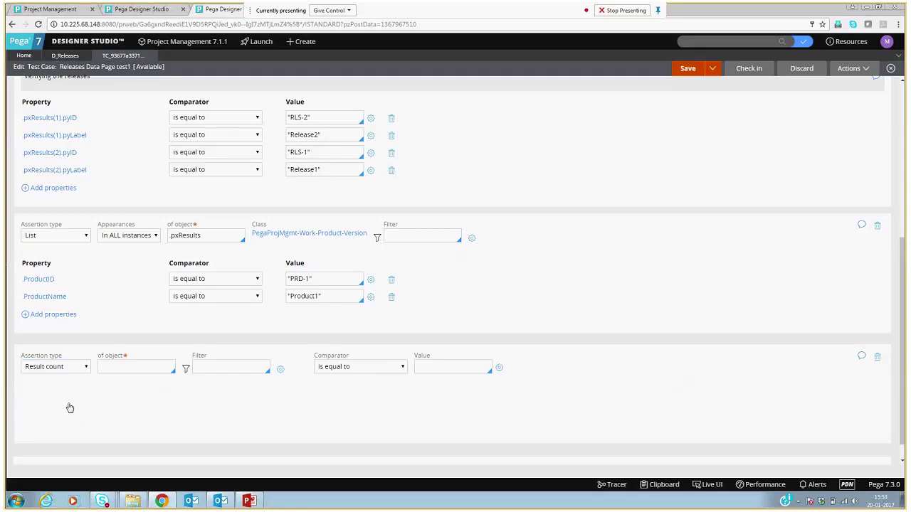
pyautogui.click(126, 366)
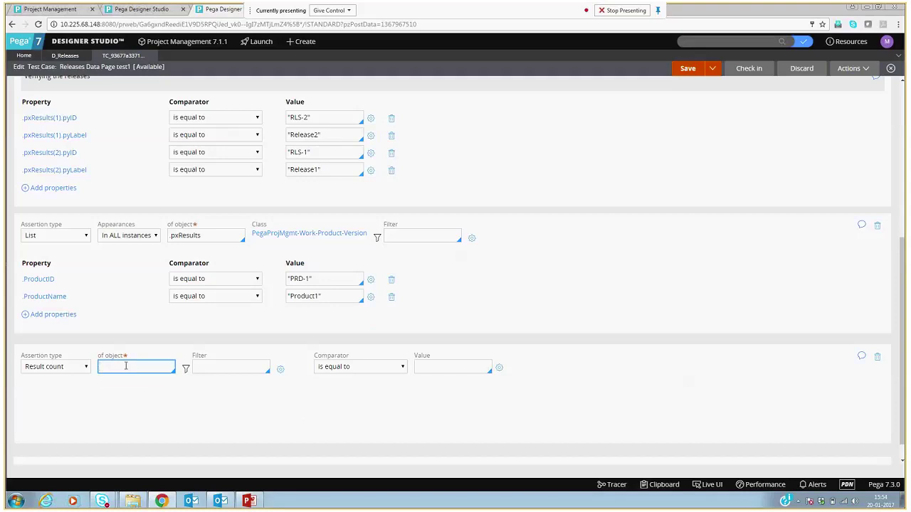
pyautogui.press('Down')
pyautogui.press('Down')
pyautogui.press('Down')
pyautogui.press('Down')
pyautogui.press('Down')
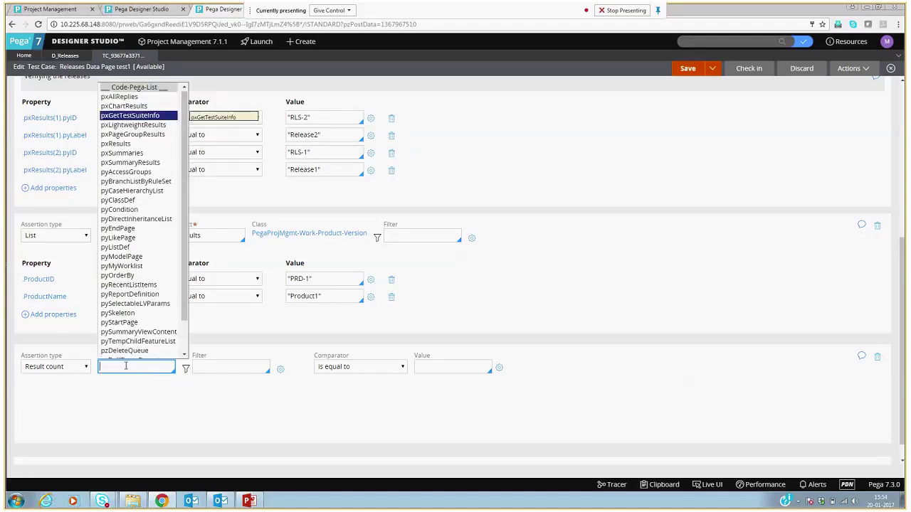
pyautogui.press('Tab')
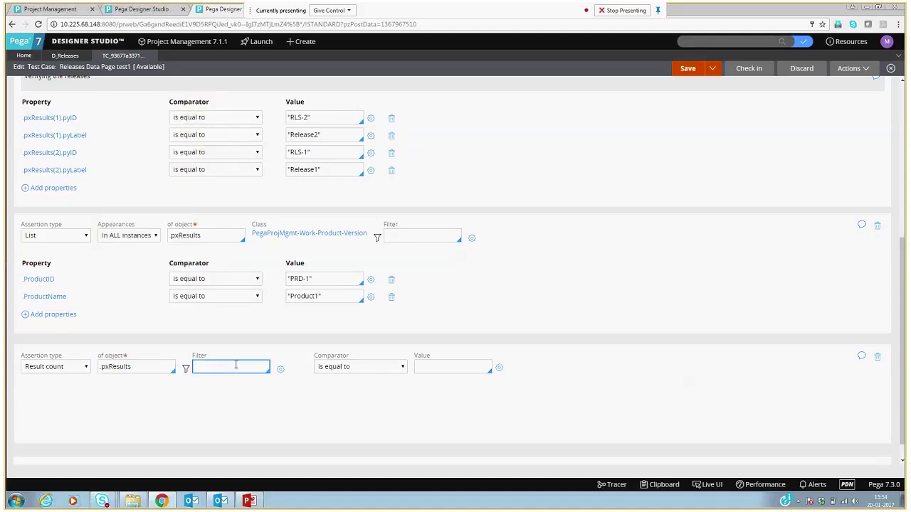
# Set the Result count assertion to require a count that is equal to 5
pyautogui.click(338, 367)
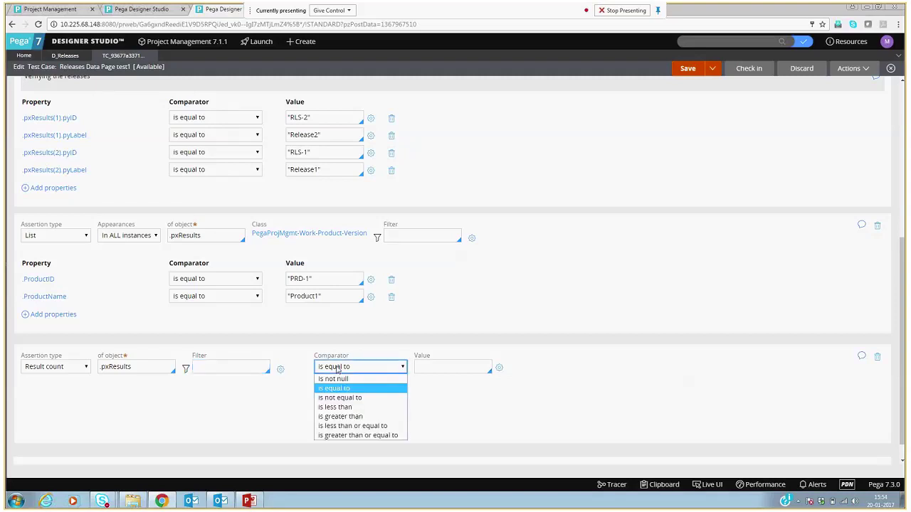
pyautogui.click(435, 365)
pyautogui.write('5')
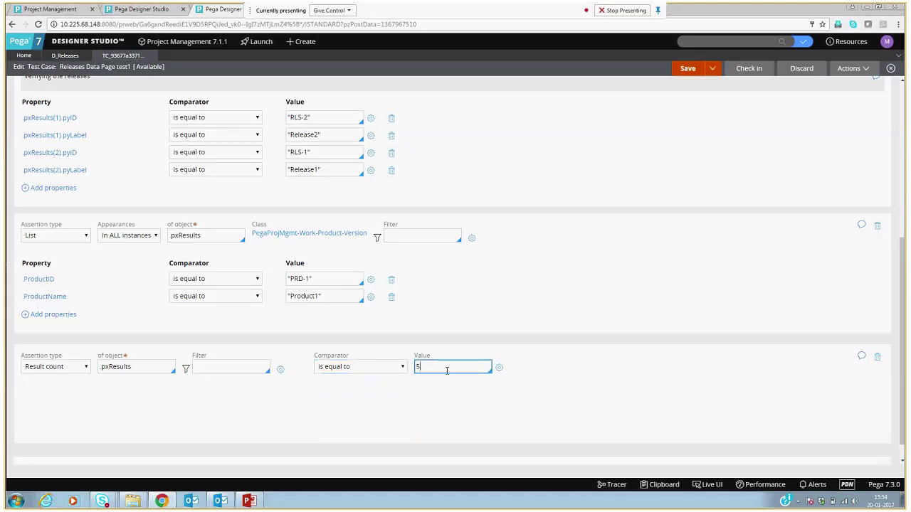
pyautogui.click(434, 400)
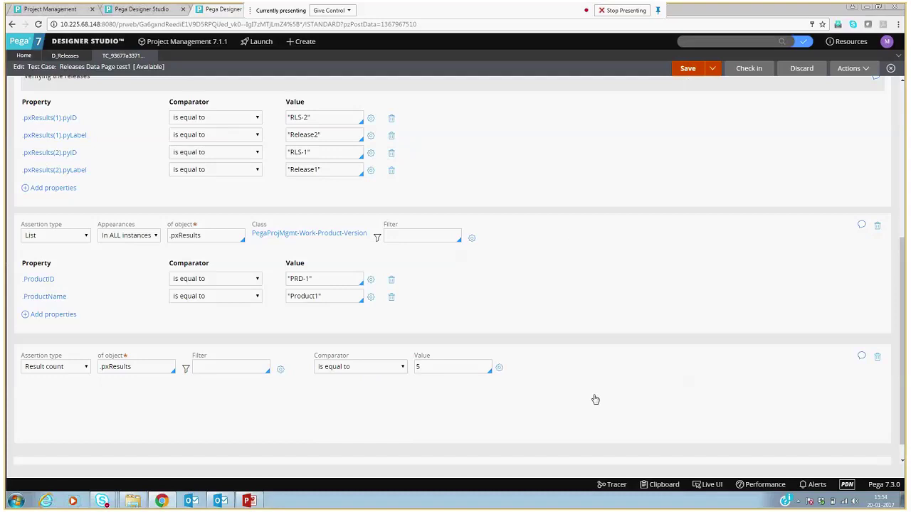
# Review the available assertion types and the actions offered for the test case
pyautogui.click(69, 369)
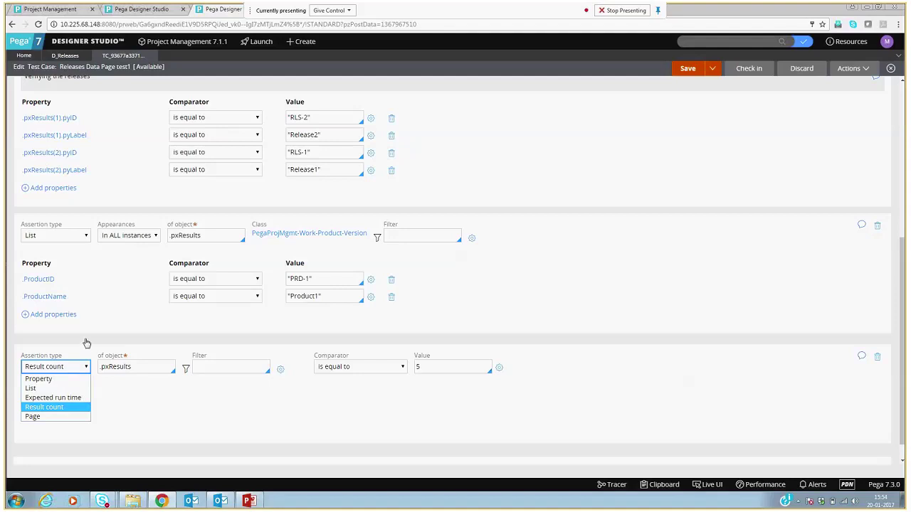
pyautogui.click(87, 343)
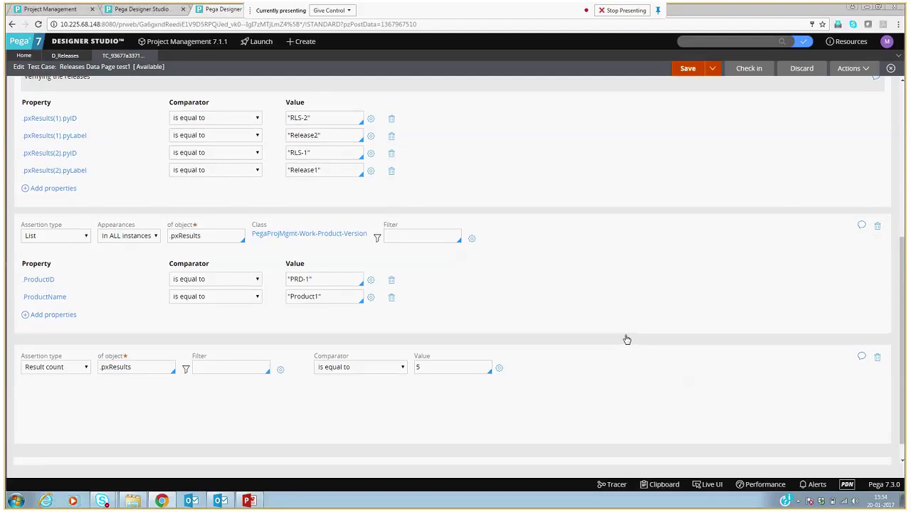
pyautogui.scroll(4, 627, 339)
pyautogui.scroll(2, 627, 338)
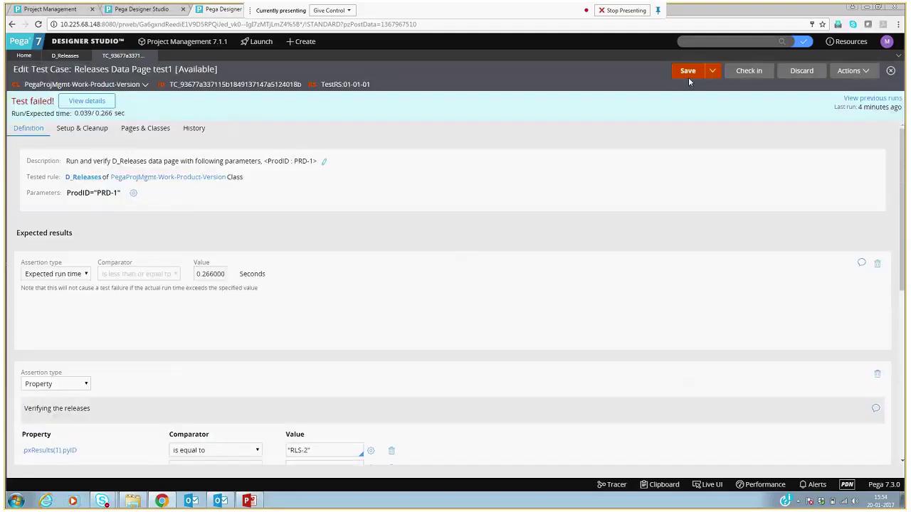
pyautogui.click(850, 71)
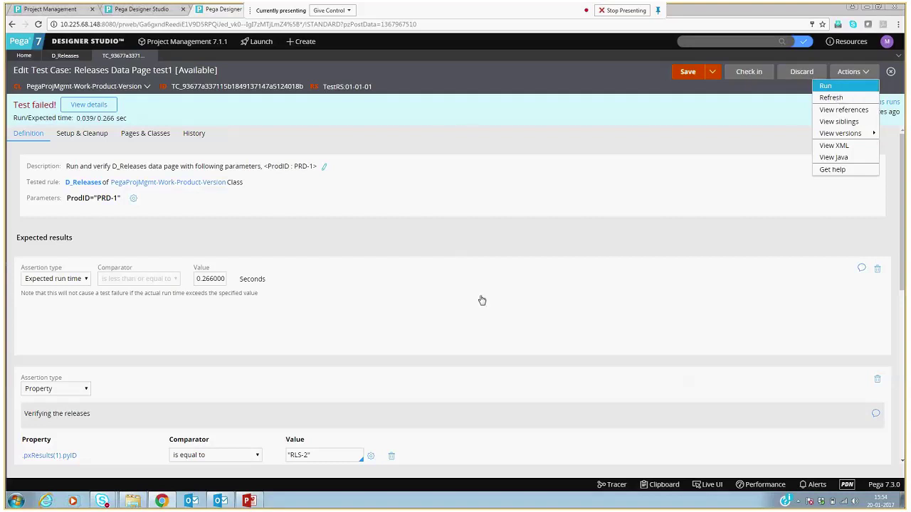
pyautogui.click(475, 323)
# Examine the comparator options and expected value of the .pxResults(1).pyID property assertion
pyautogui.scroll(-1, 474, 323)
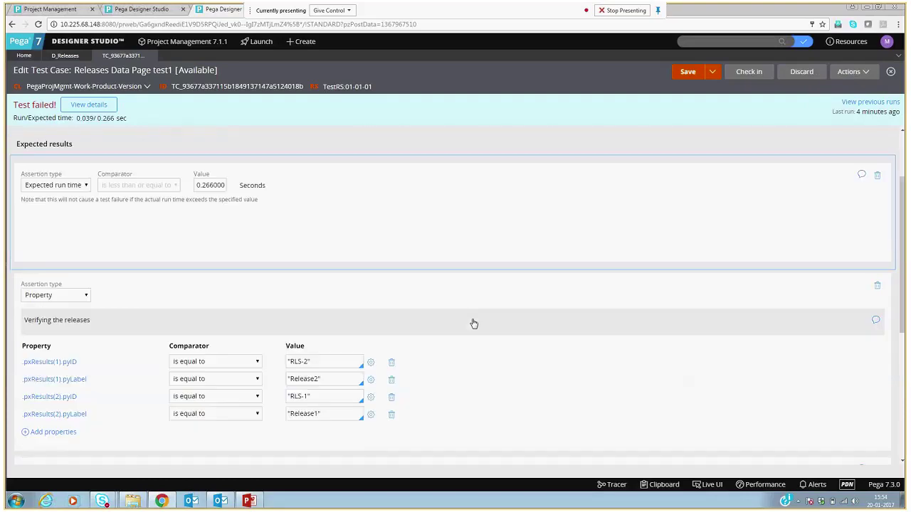
pyautogui.click(342, 362)
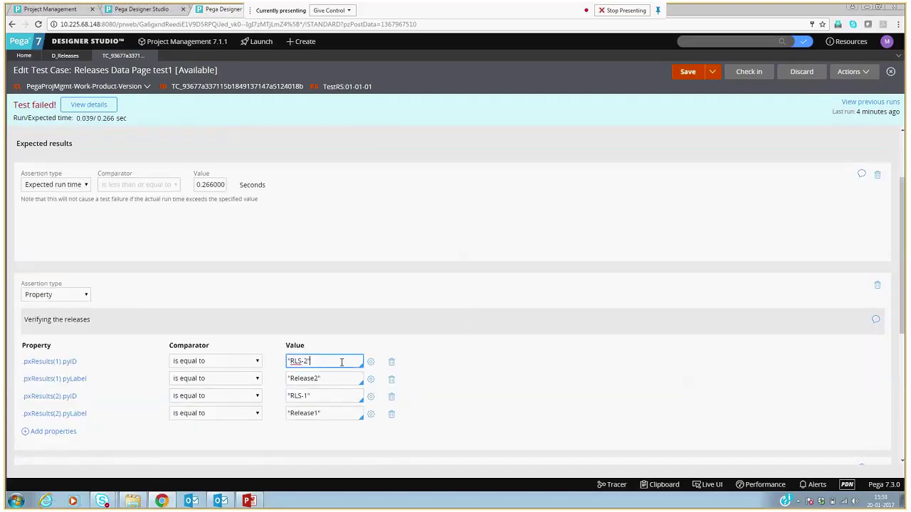
pyautogui.click(257, 362)
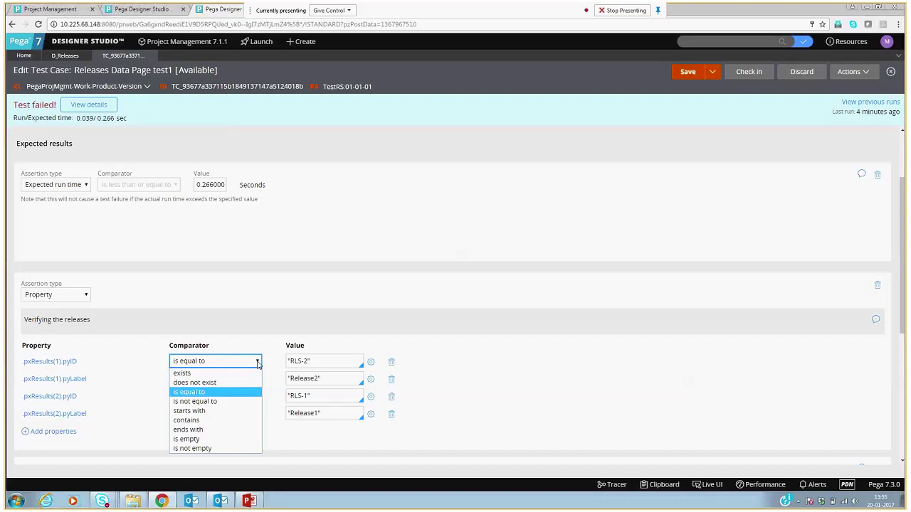
pyautogui.click(299, 334)
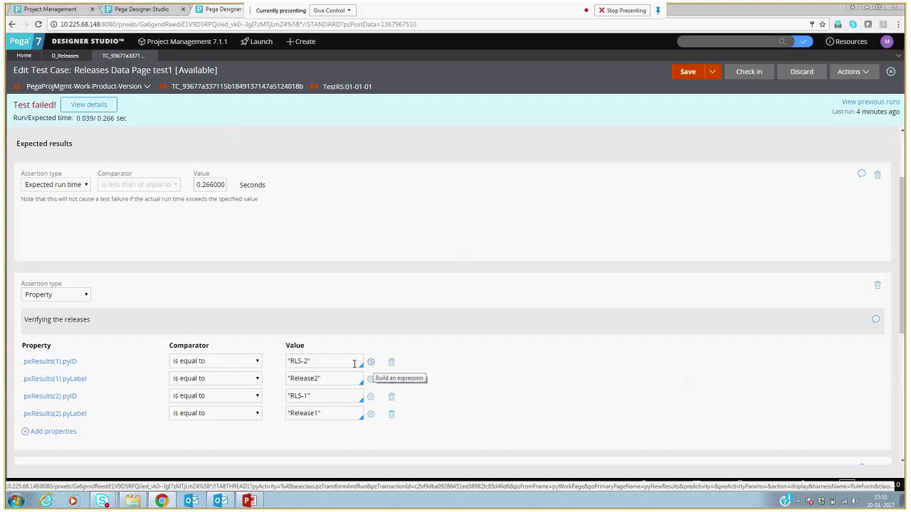
pyautogui.moveTo(354, 364); pyautogui.dragTo(272, 368)
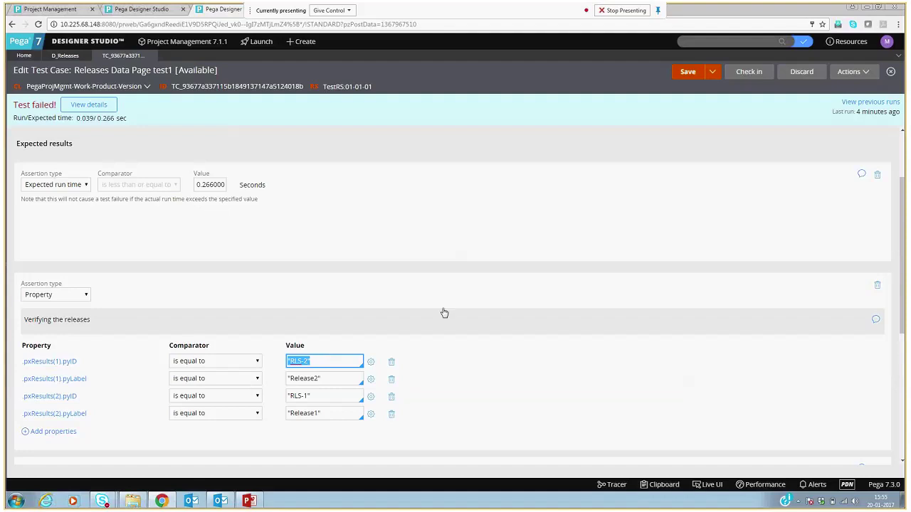
pyautogui.click(480, 330)
# Run the Releases data page test case and open the details of the run
pyautogui.scroll(2, 569, 250)
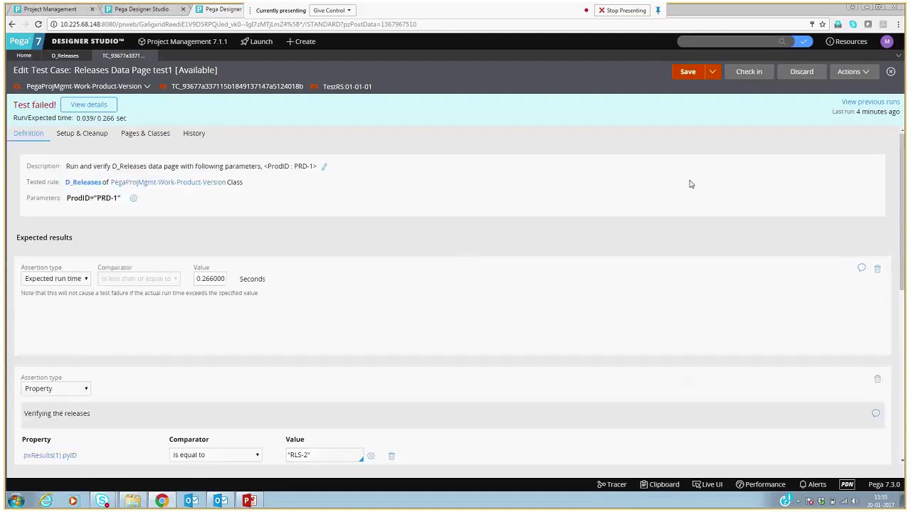
pyautogui.click(848, 72)
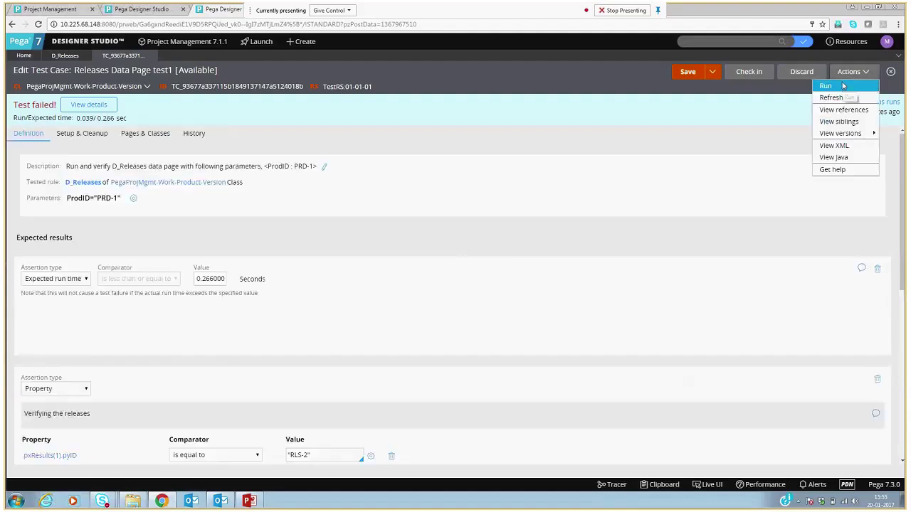
pyautogui.click(843, 86)
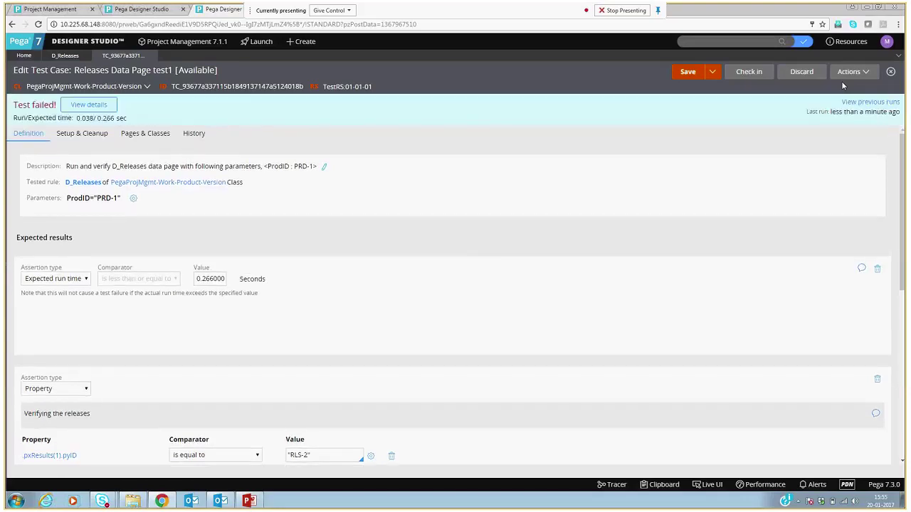
pyautogui.click(75, 106)
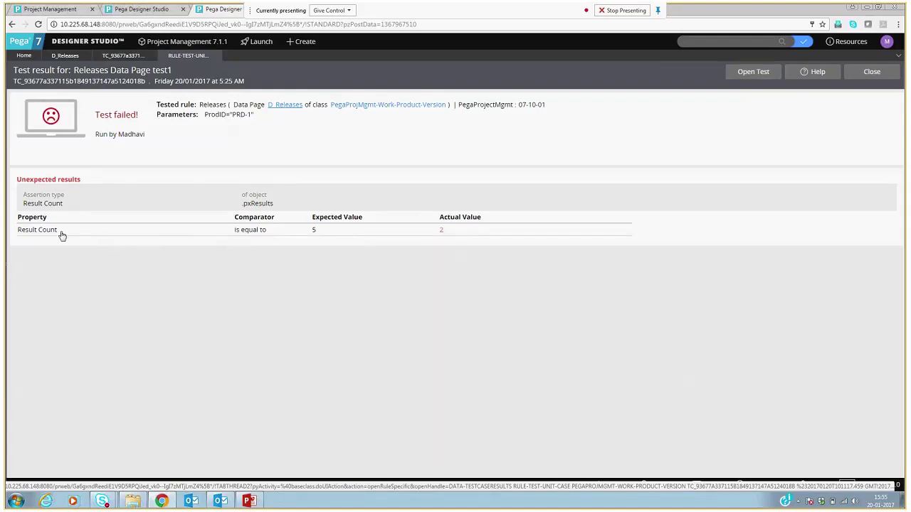
# Examine the expected versus actual result count and close the test result
pyautogui.doubleClick(314, 229)
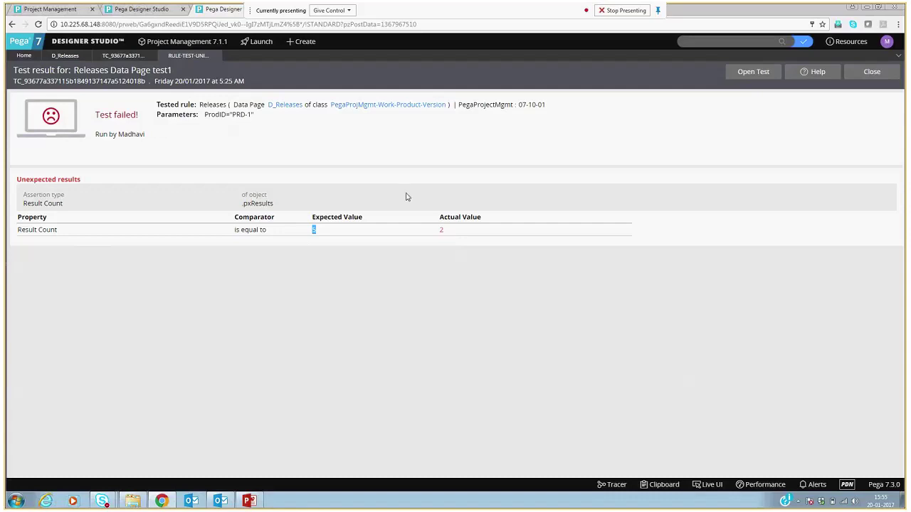
pyautogui.click(370, 151)
pyautogui.click(216, 55)
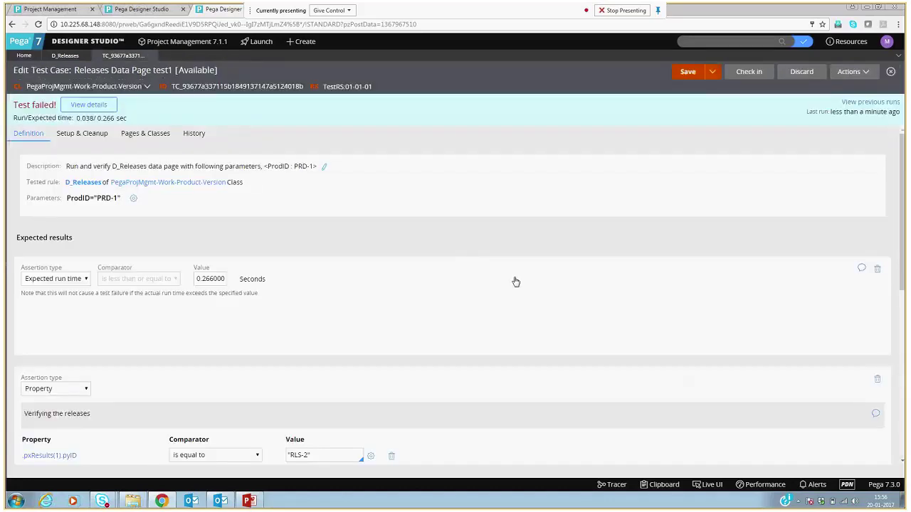
# Open the GenerateDecisionTree activity from the personal favorites and inspect its rule ID
pyautogui.scroll(-3, 516, 281)
pyautogui.scroll(-5, 516, 282)
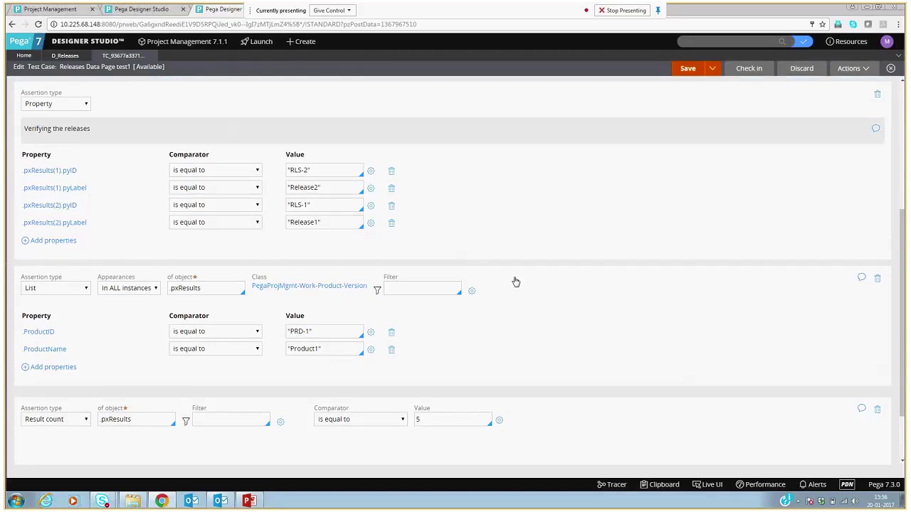
pyautogui.click(5, 284)
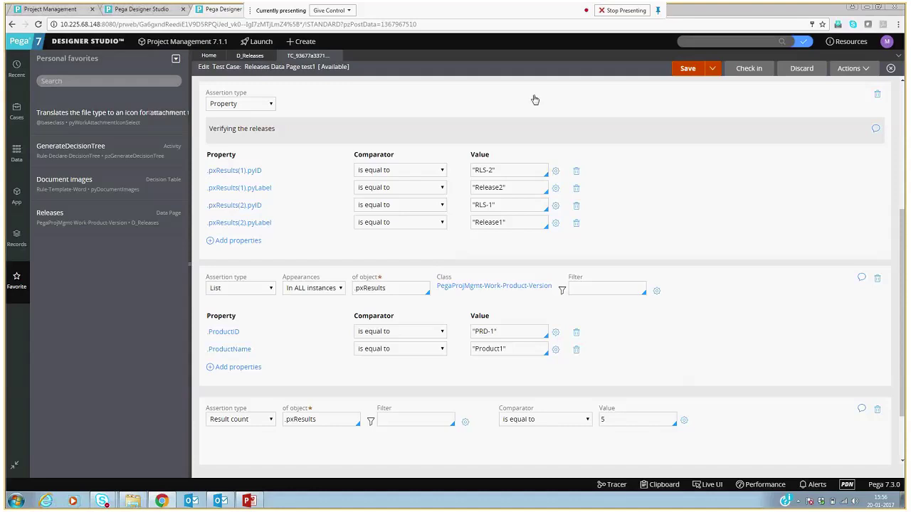
pyautogui.click(80, 146)
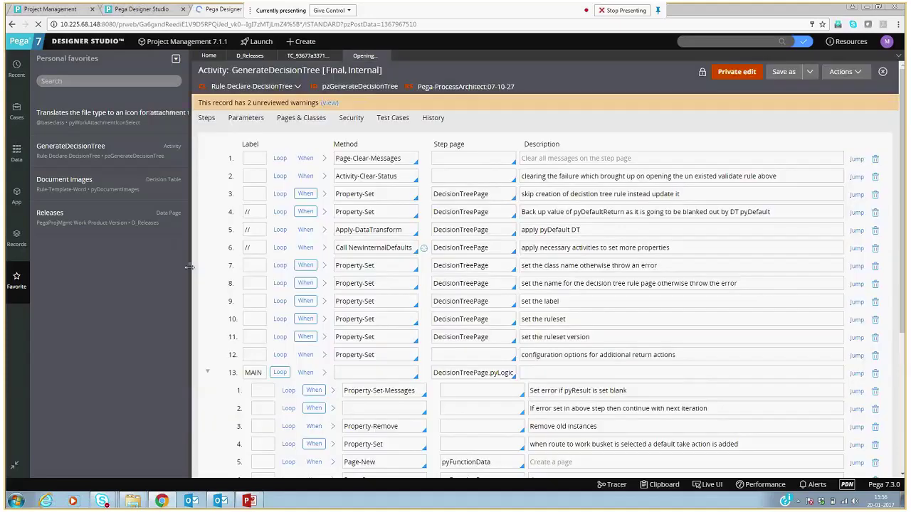
pyautogui.click(189, 268)
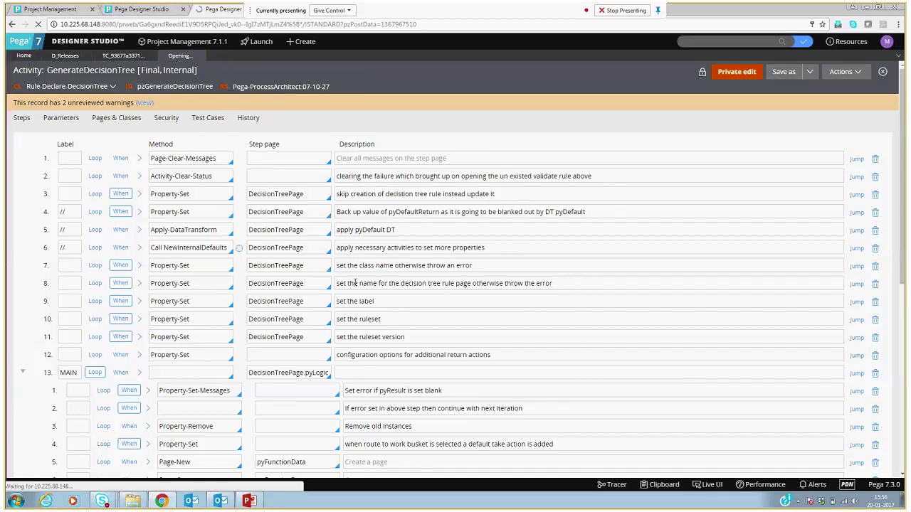
pyautogui.doubleClick(163, 86)
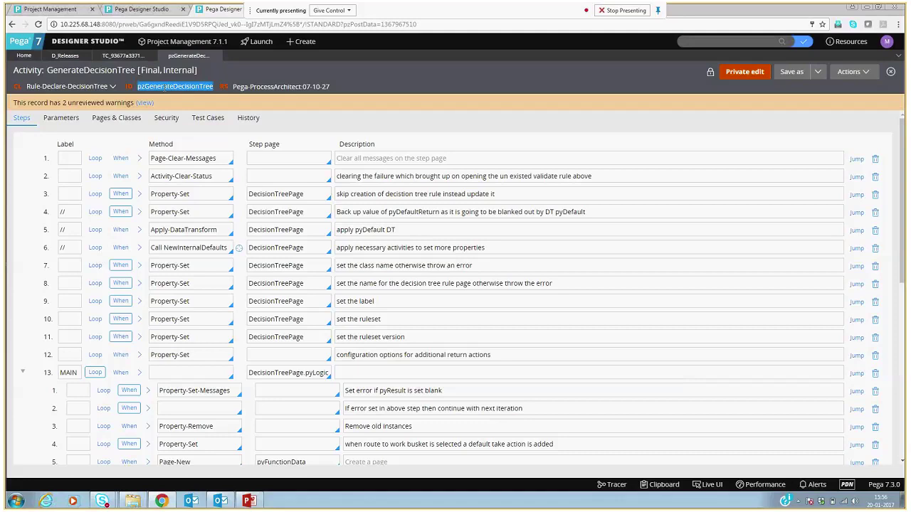
pyautogui.click(311, 72)
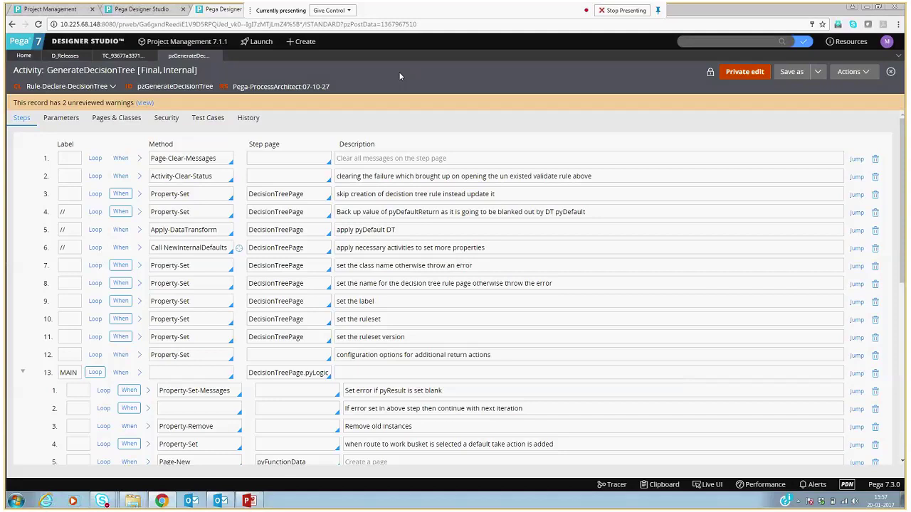
# Open the activity's test case "Positive test for decision tree generation" and examine its parameters
pyautogui.click(208, 118)
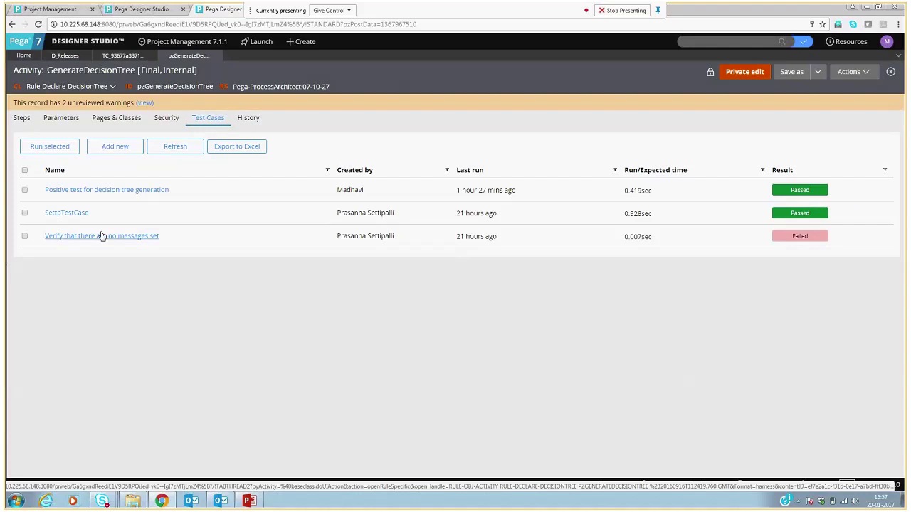
pyautogui.click(129, 194)
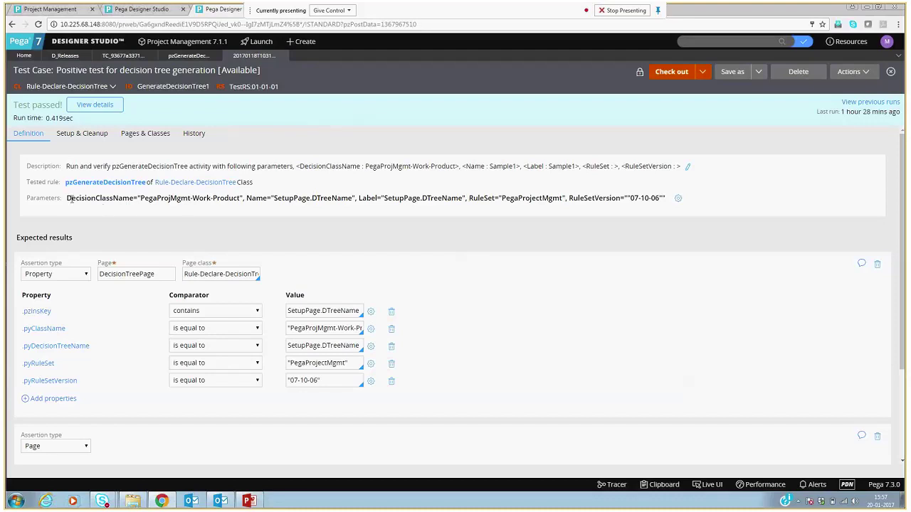
pyautogui.moveTo(67, 199); pyautogui.dragTo(179, 207)
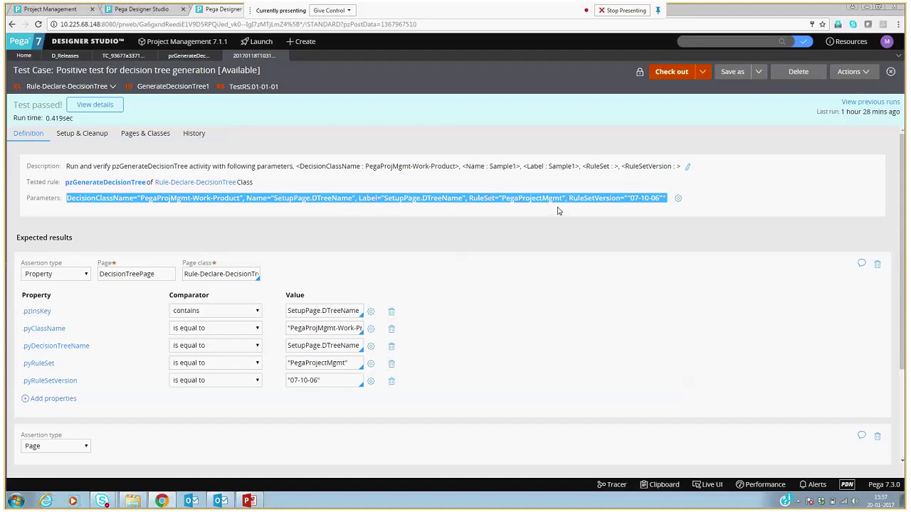
# Open the test case's setup and cleanup settings and inspect the action types available for the setup step
pyautogui.click(578, 214)
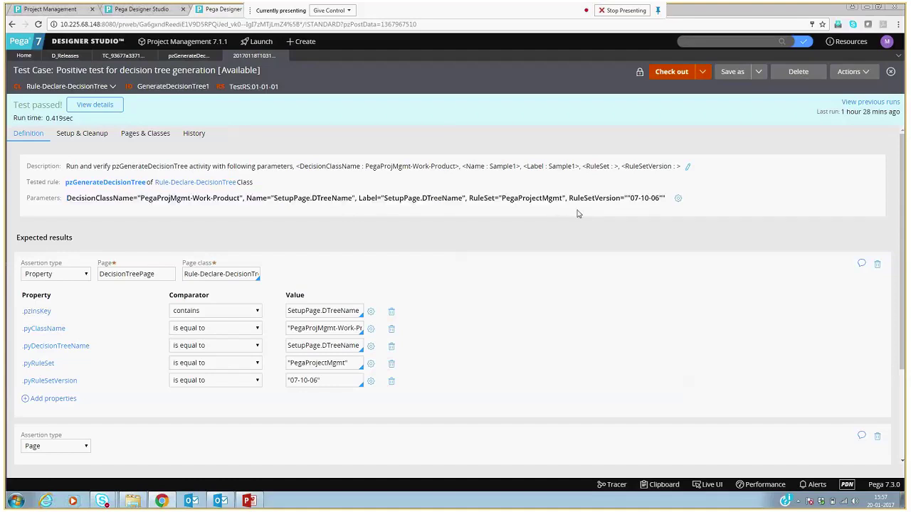
pyautogui.click(82, 134)
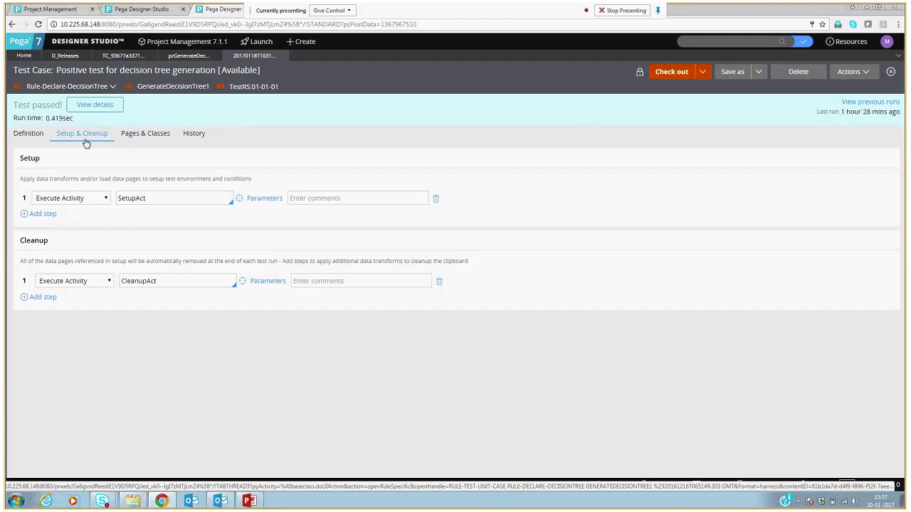
pyautogui.click(93, 201)
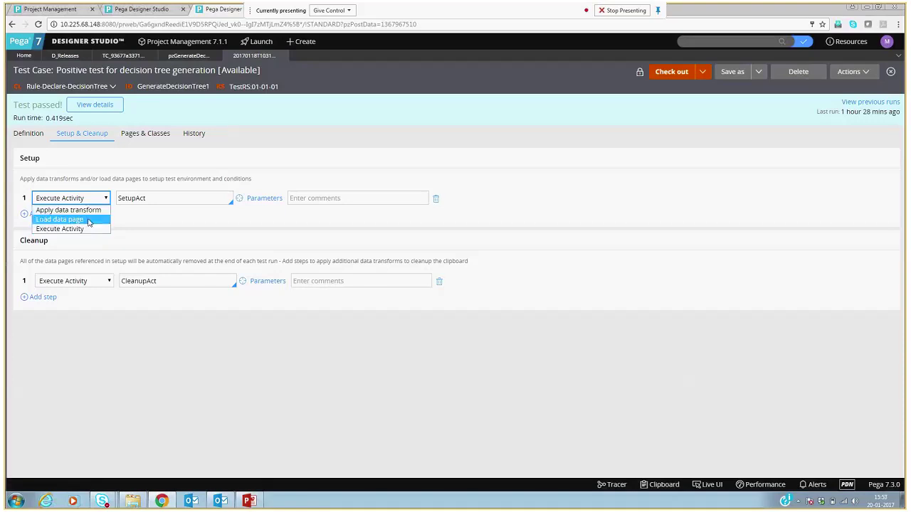
pyautogui.click(133, 160)
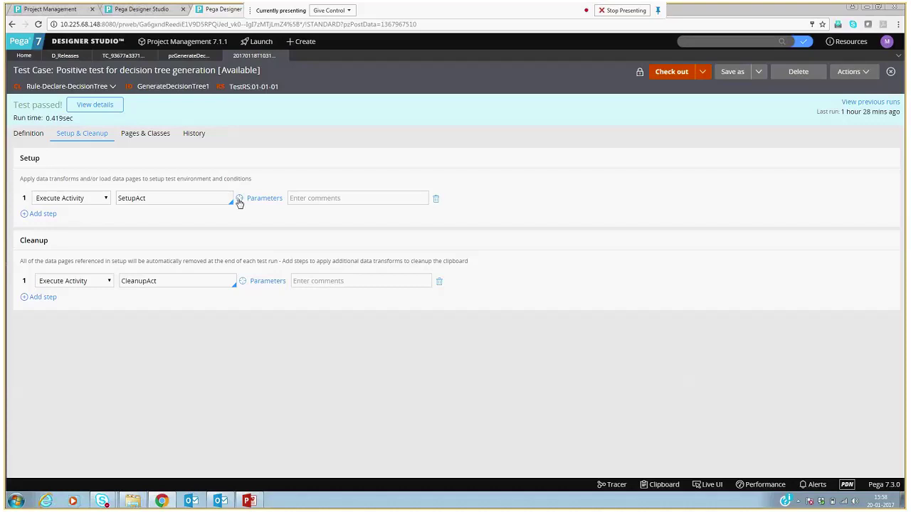
# Open the SetupAct activity and examine its page creation, Java code and the .DTreeName property assignment on SetupPage
pyautogui.click(239, 202)
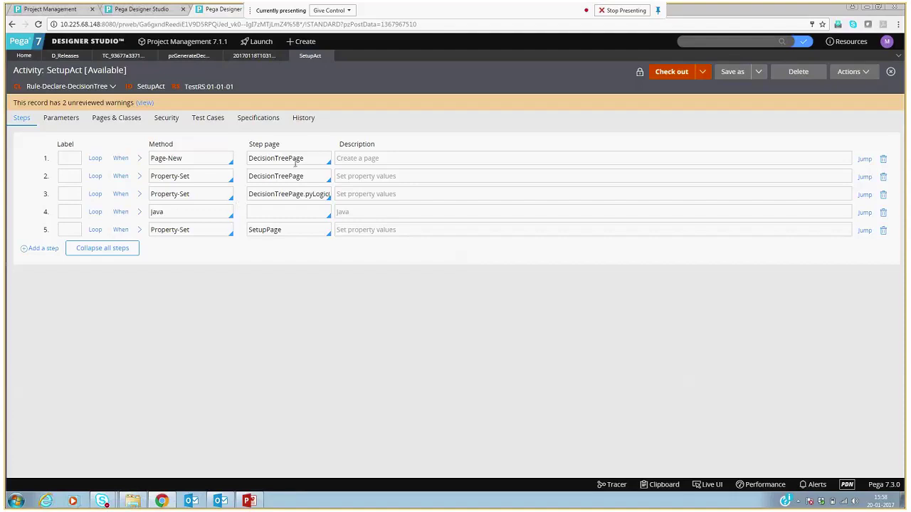
pyautogui.doubleClick(308, 158)
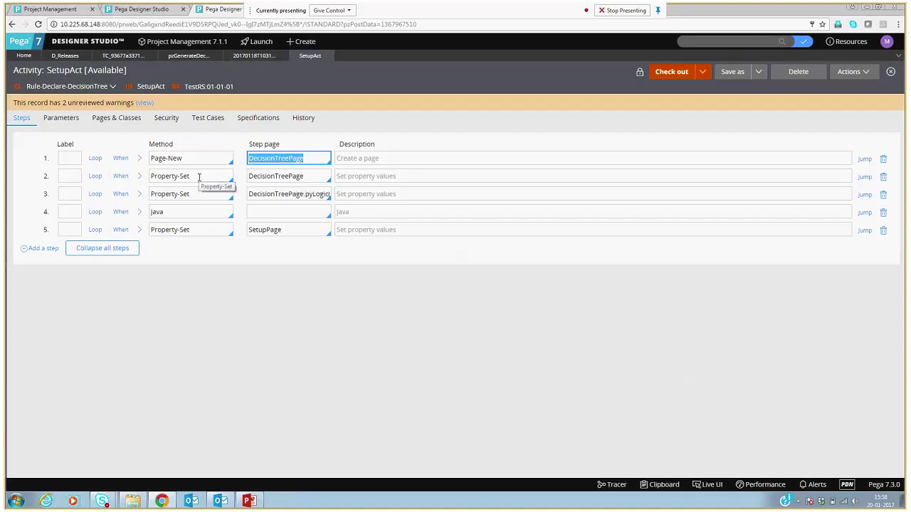
pyautogui.click(141, 212)
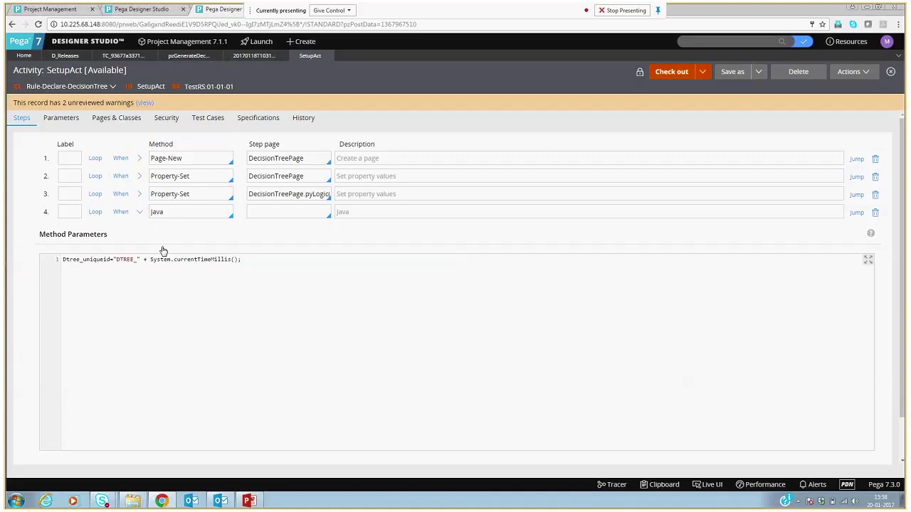
pyautogui.click(140, 212)
pyautogui.click(140, 231)
pyautogui.moveTo(89, 288); pyautogui.dragTo(46, 287)
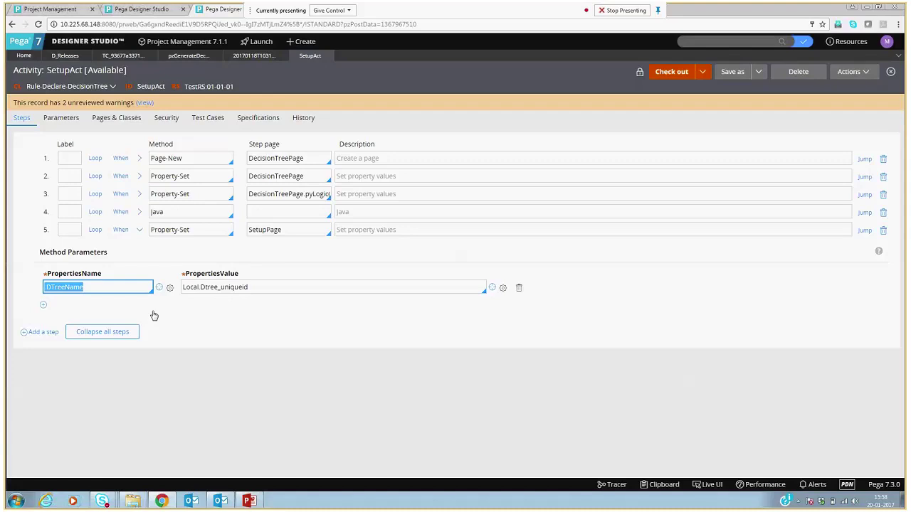
pyautogui.click(275, 73)
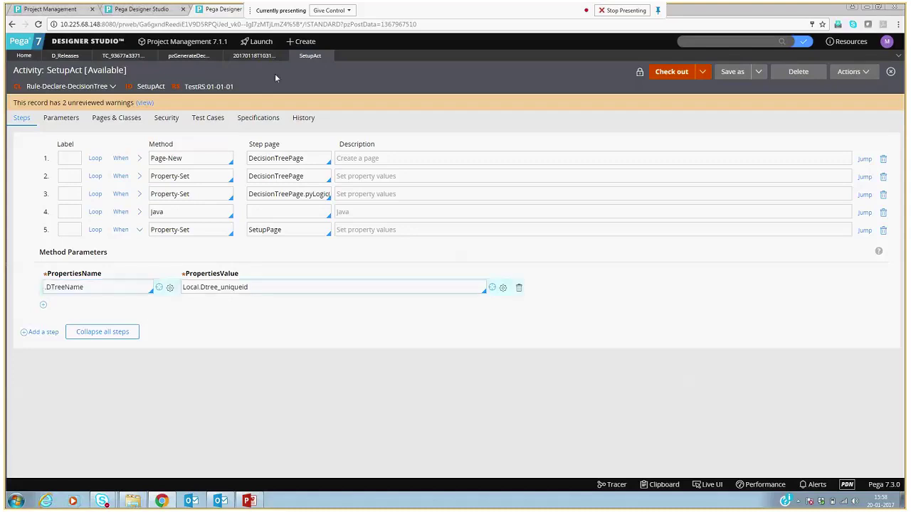
# Return to the decision tree test case and examine the cleanup note and the action types available for cleanup
pyautogui.click(250, 57)
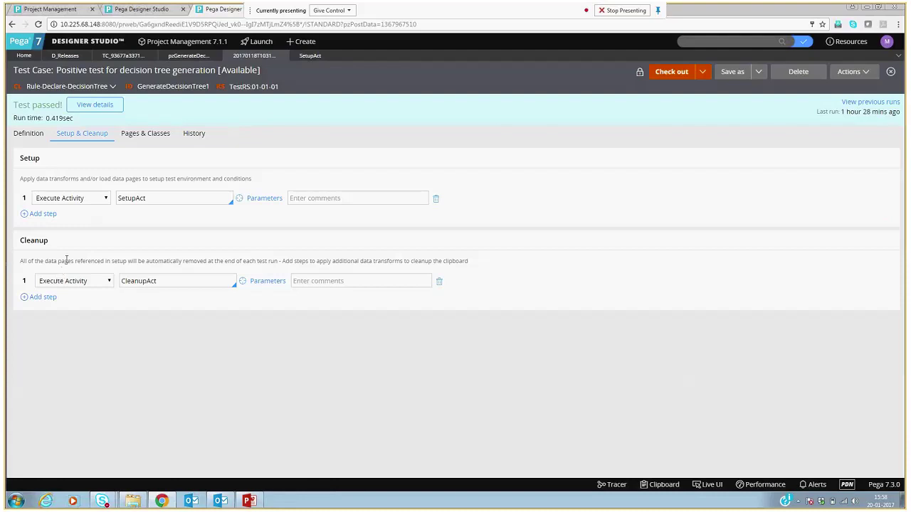
pyautogui.moveTo(42, 261); pyautogui.dragTo(71, 262)
pyautogui.click(98, 260)
pyautogui.moveTo(97, 260); pyautogui.dragTo(185, 262)
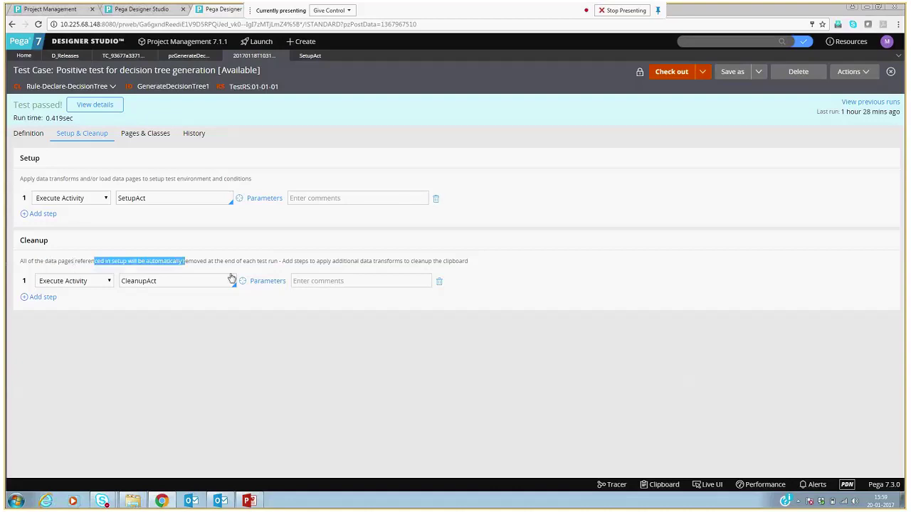
pyautogui.click(103, 284)
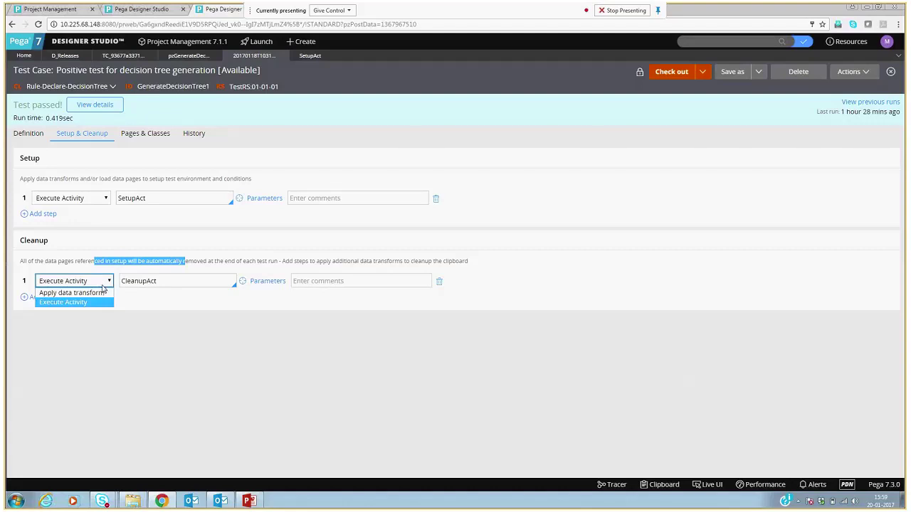
pyautogui.click(196, 328)
# Open the CleanupAct activity, examine the pages it removes, and close the activity
pyautogui.click(240, 285)
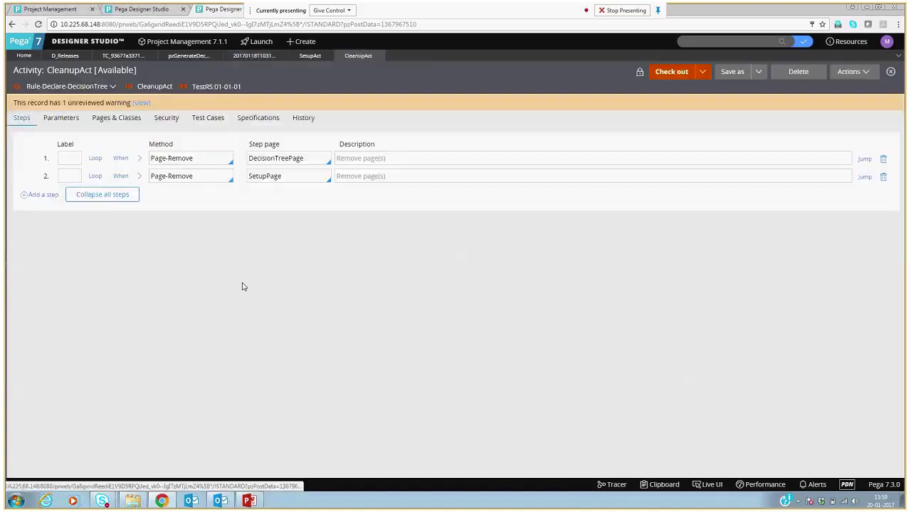
pyautogui.moveTo(307, 158); pyautogui.dragTo(248, 158)
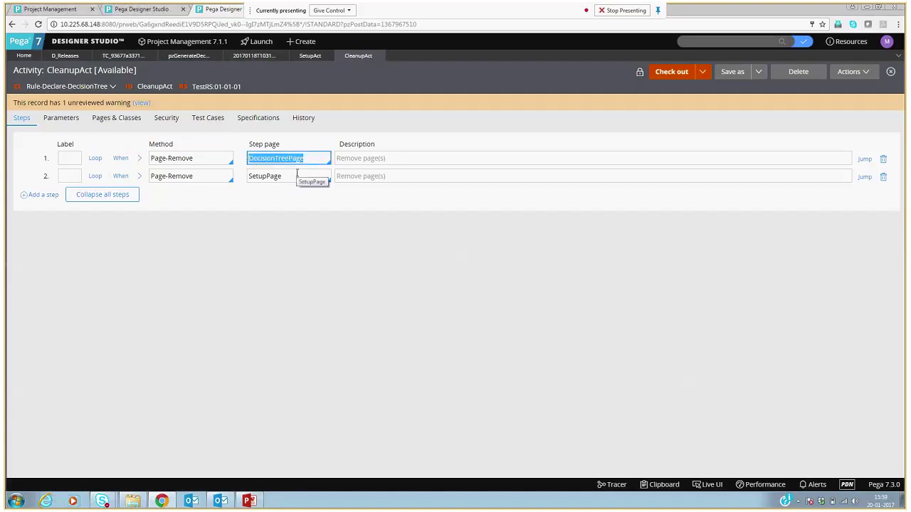
pyautogui.click(381, 56)
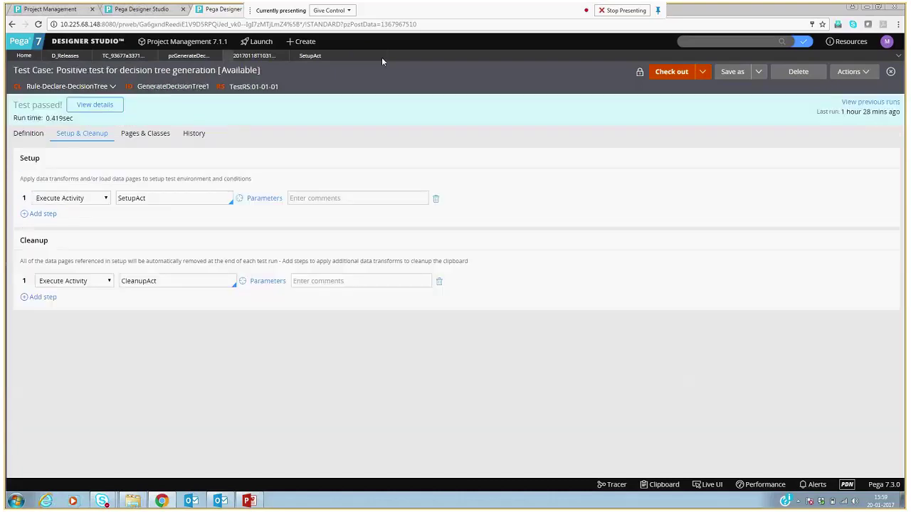
# Examine the property assertions on DecisionTreePage in the test case definition, including the SetupPage.DTreeName value expected for .pzInsKey
pyautogui.click(27, 136)
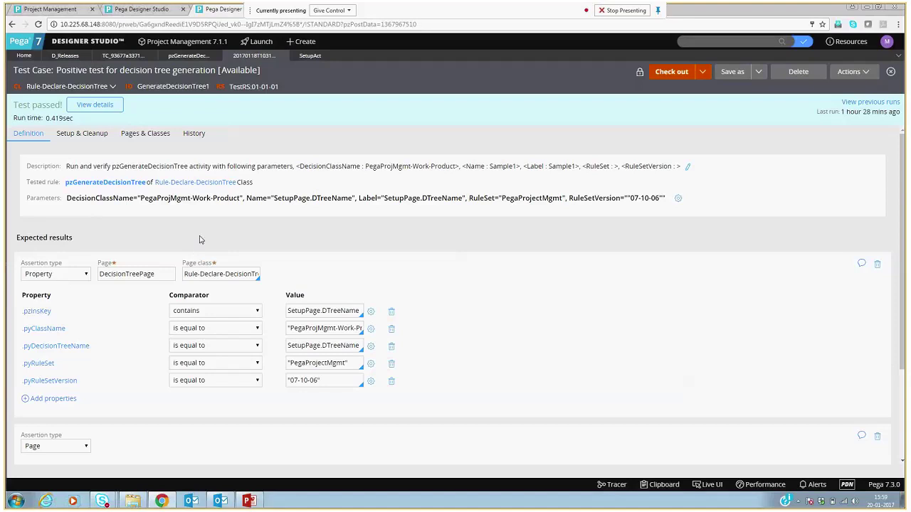
pyautogui.scroll(-1, 200, 239)
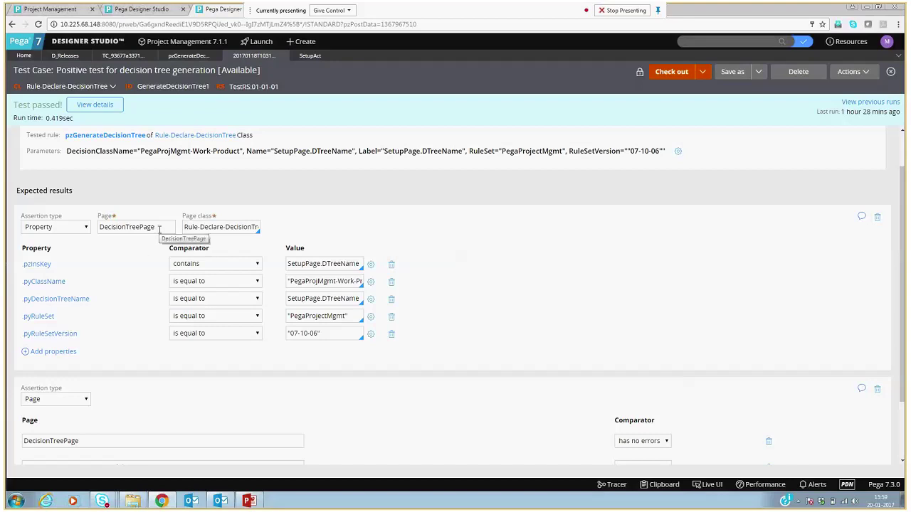
pyautogui.moveTo(160, 228); pyautogui.dragTo(100, 229)
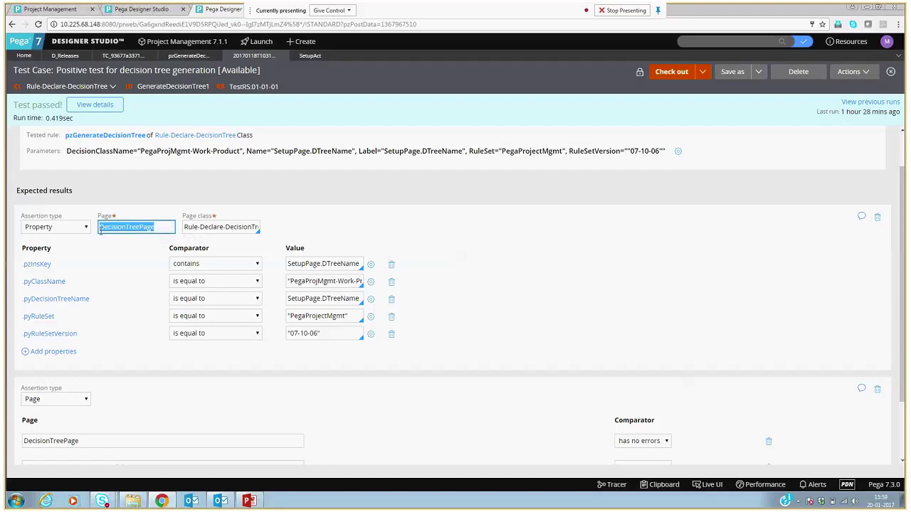
pyautogui.click(139, 246)
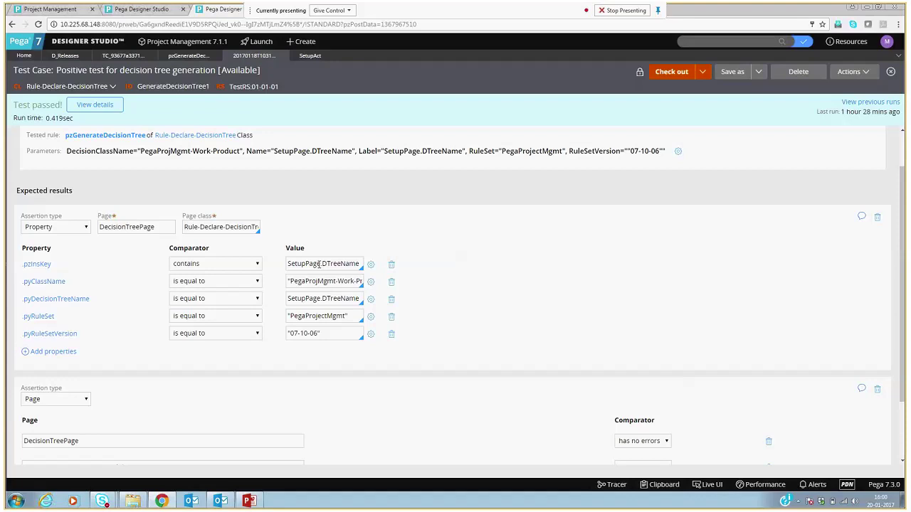
pyautogui.moveTo(323, 264); pyautogui.dragTo(361, 264)
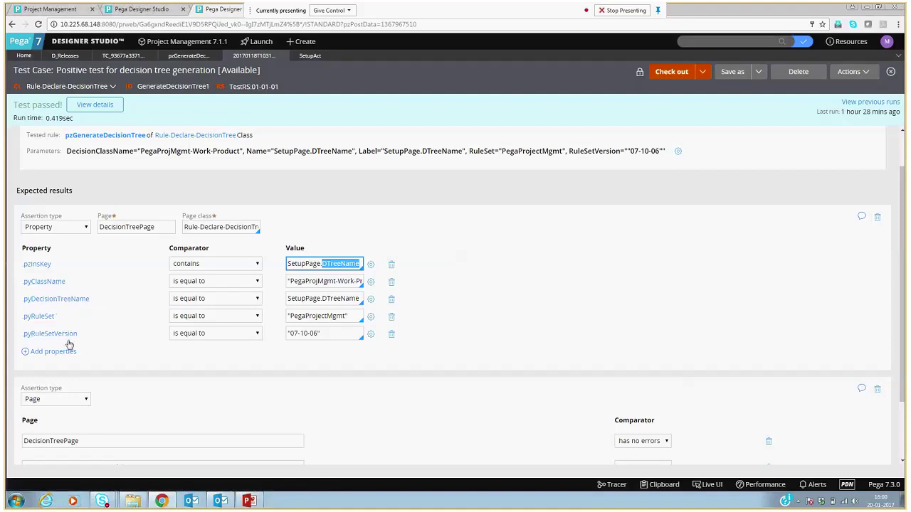
pyautogui.click(288, 364)
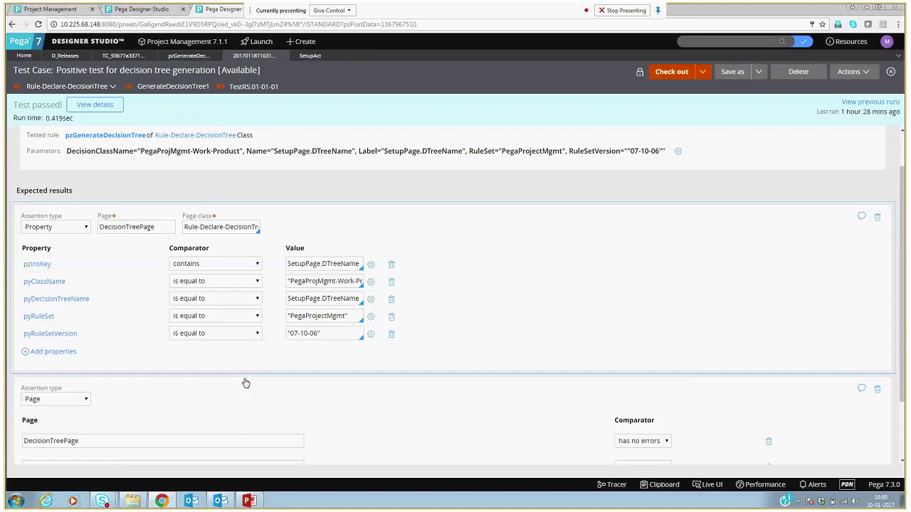
# Examine the page assertions for DecisionTreePage and DecisionTreePage.pyPagesAndClasses(1) in the expected results
pyautogui.scroll(-2, 246, 383)
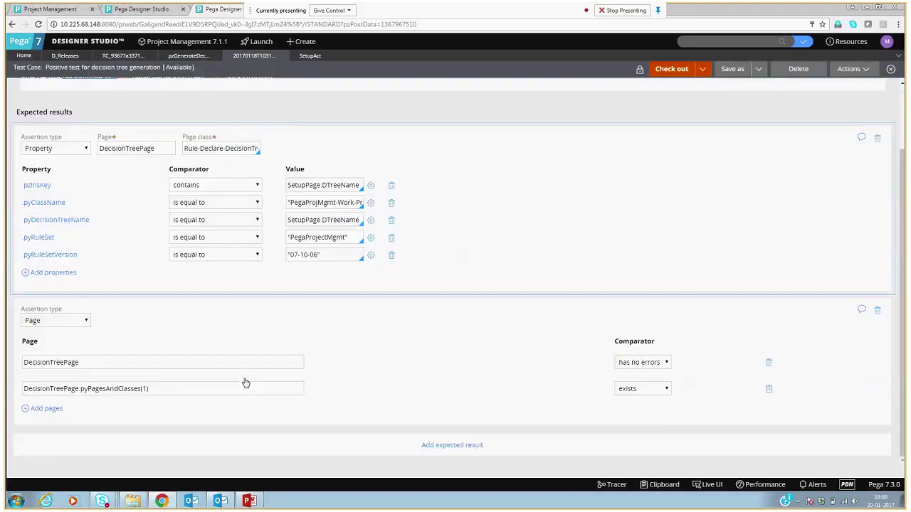
pyautogui.doubleClick(97, 362)
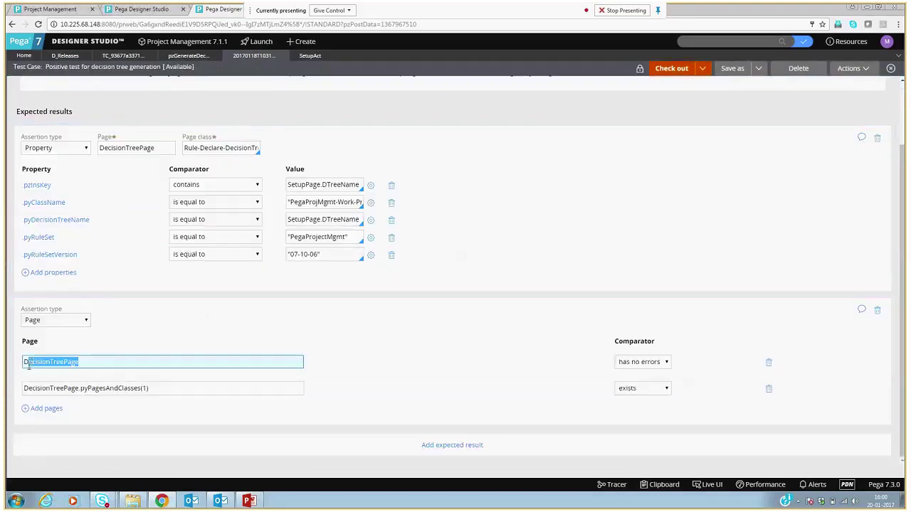
pyautogui.click(192, 360)
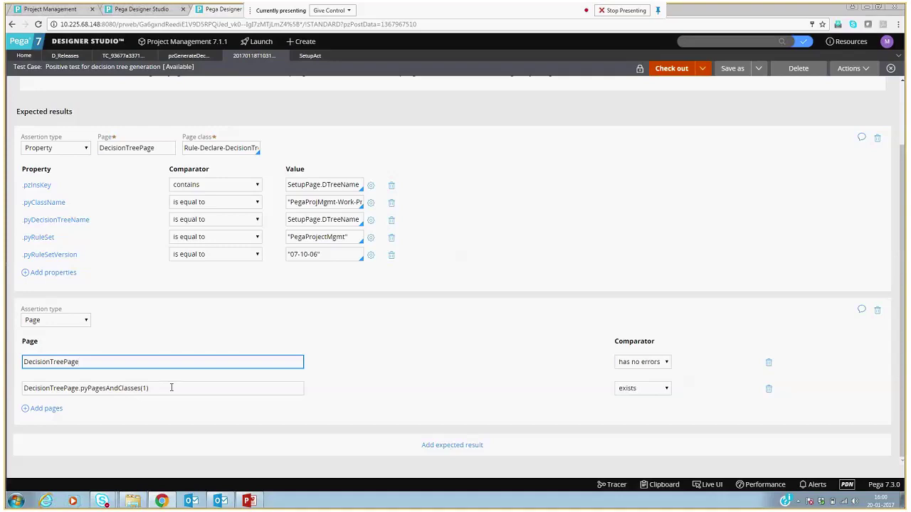
pyautogui.moveTo(161, 388); pyautogui.dragTo(4, 396)
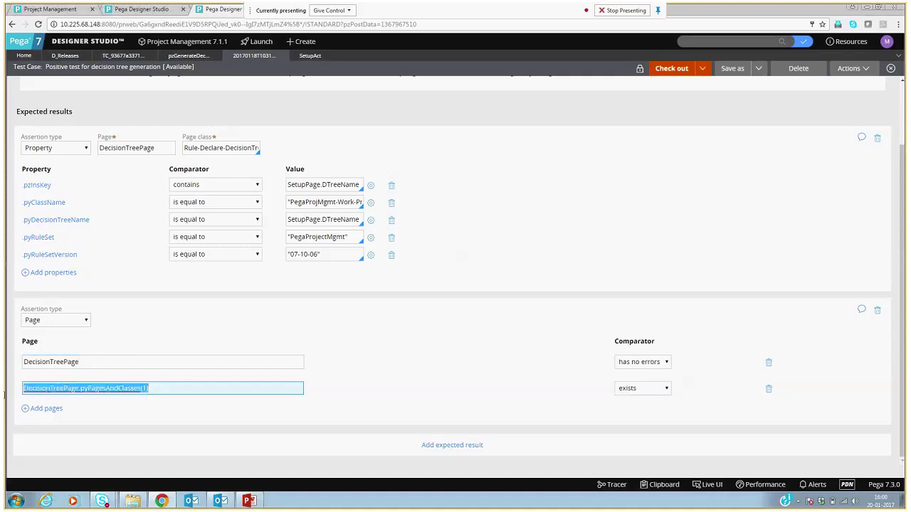
pyautogui.click(457, 386)
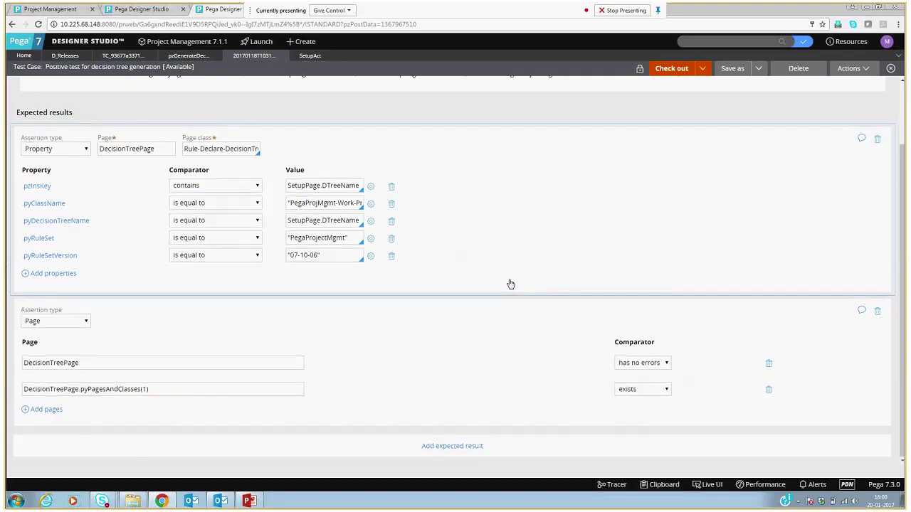
pyautogui.scroll(2, 511, 284)
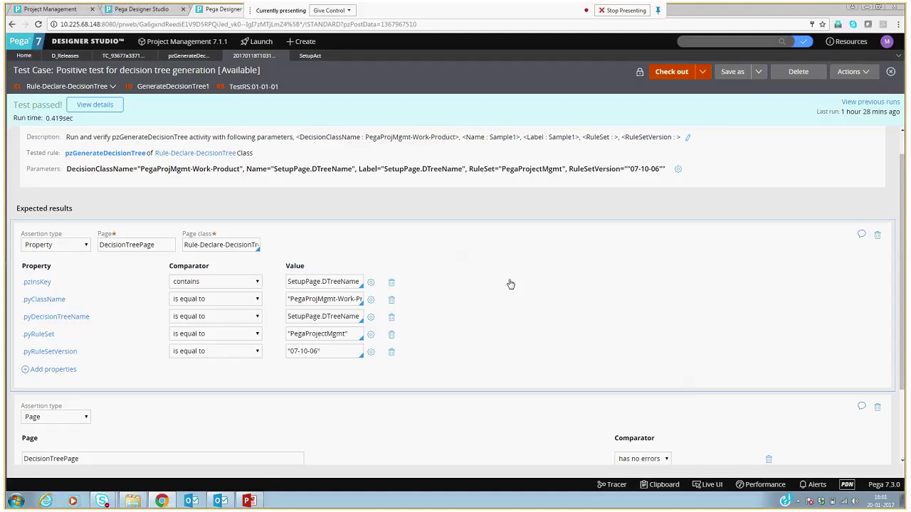
pyautogui.scroll(1, 507, 256)
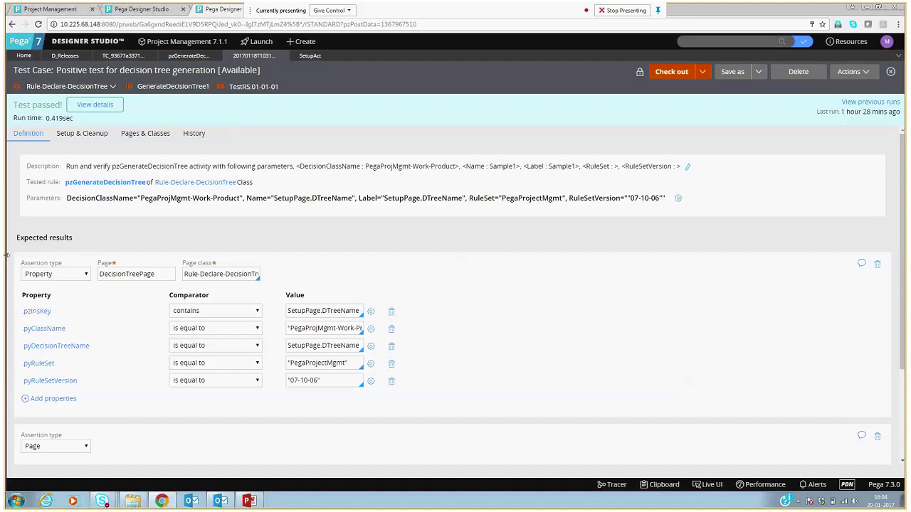
pyautogui.moveTo(6, 261)
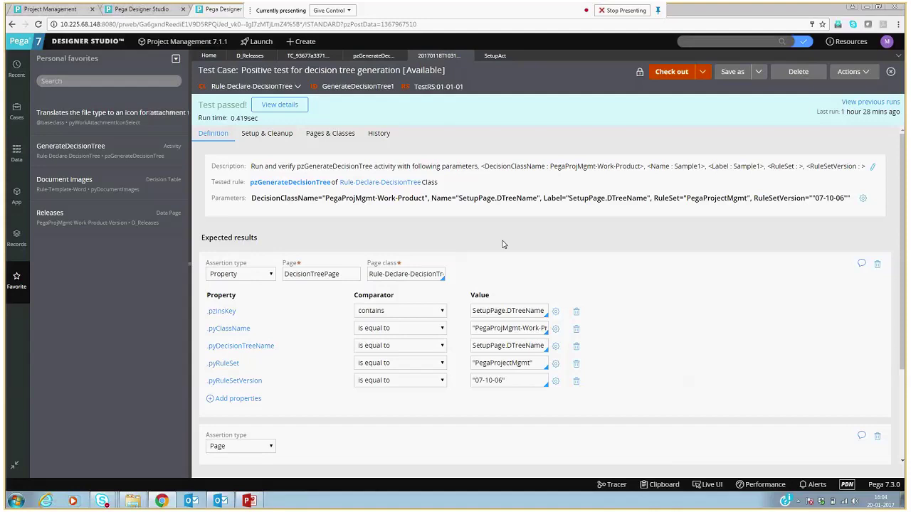
pyautogui.click(191, 273)
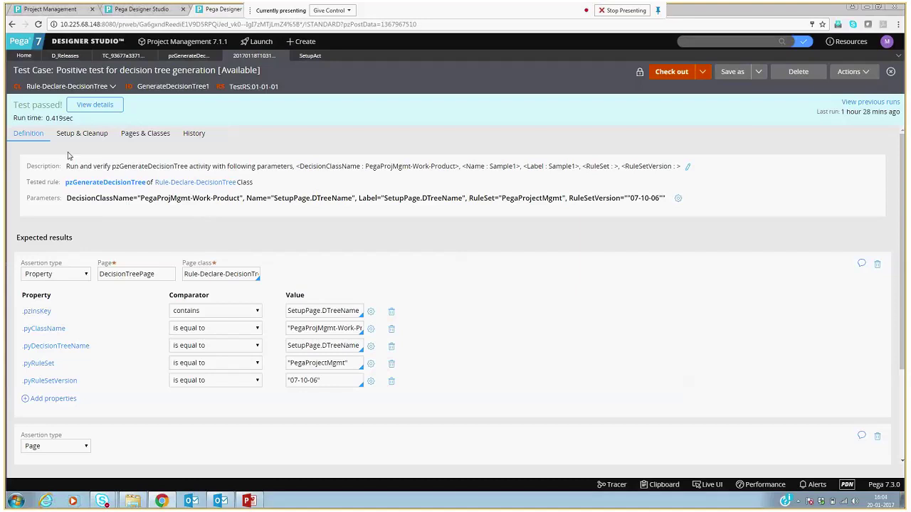
# Recheck the action types available for the test case's setup step and return to the test case definition
pyautogui.click(89, 139)
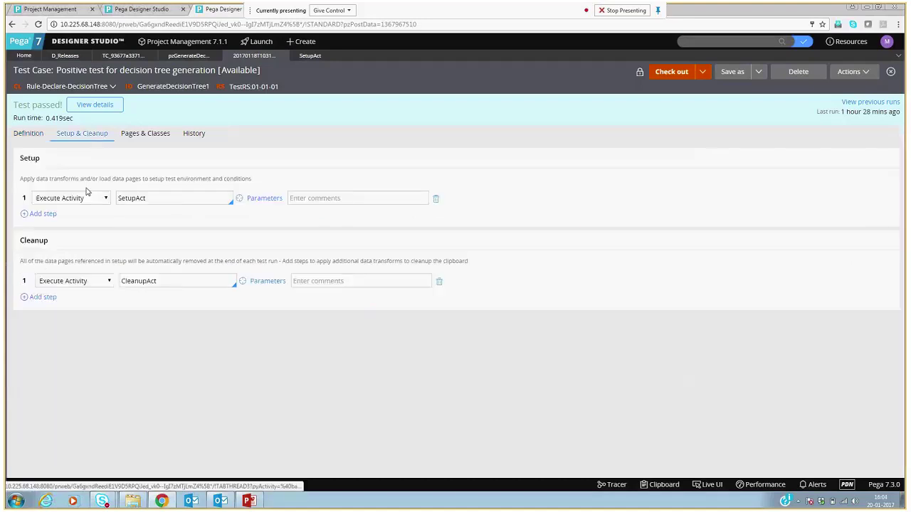
pyautogui.click(88, 201)
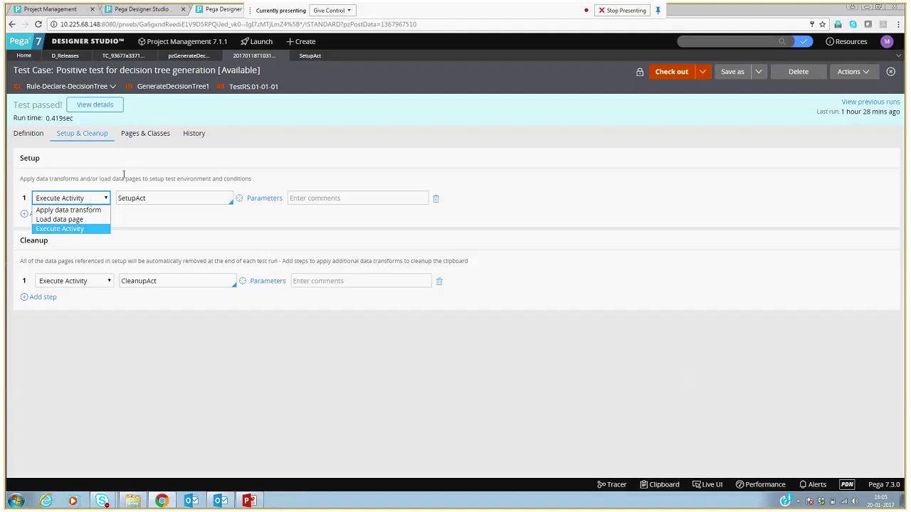
pyautogui.click(129, 222)
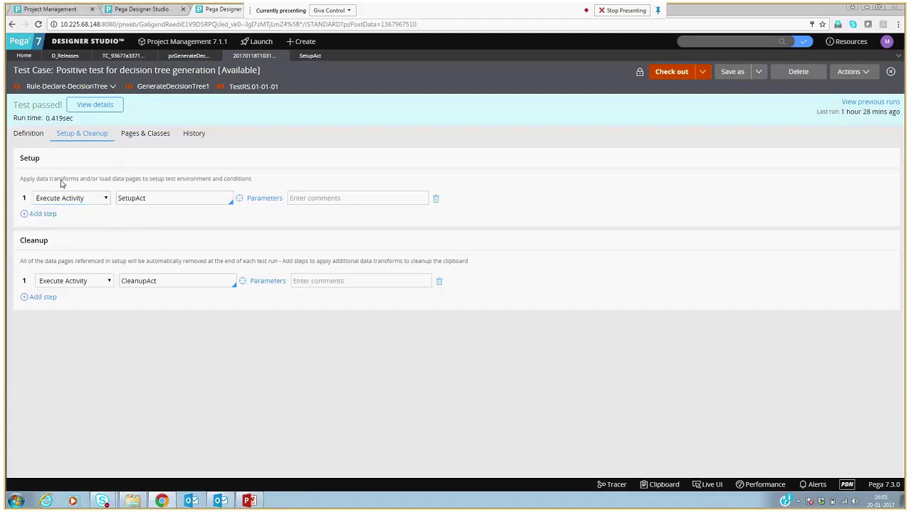
pyautogui.click(37, 135)
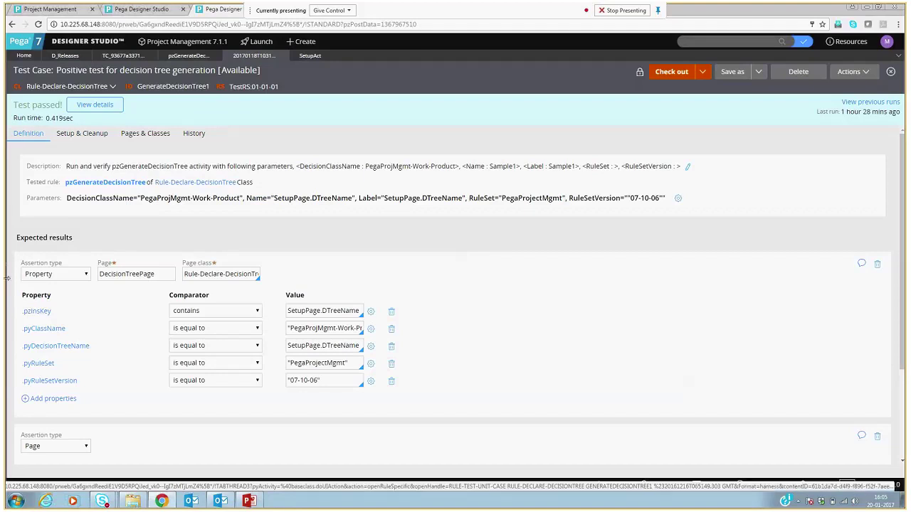
pyautogui.moveTo(6, 282)
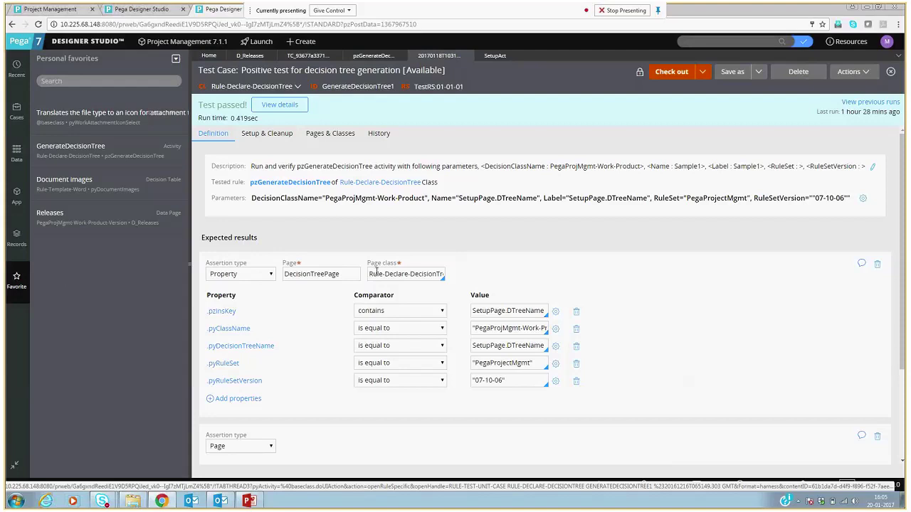
# Open the pyWorkAttachmentIconSelect decision tree from the favorites and start a test run of it beside the rule
pyautogui.click(142, 120)
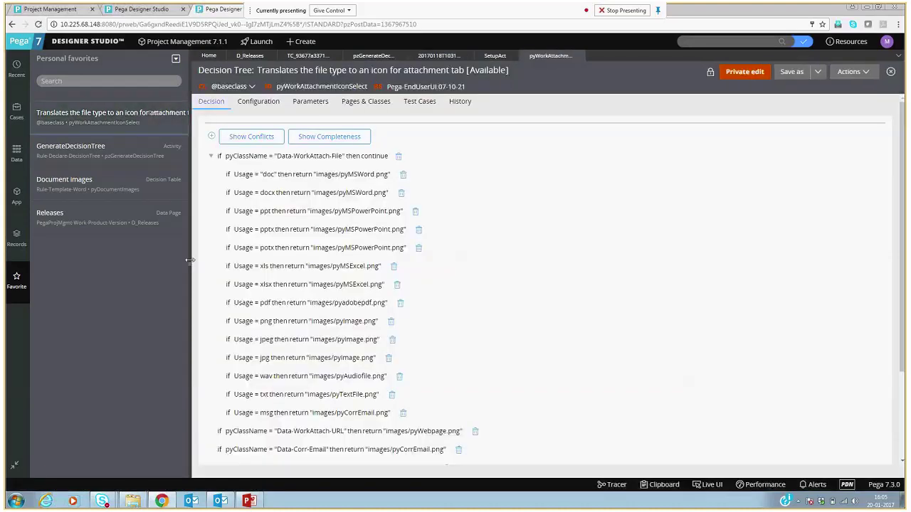
pyautogui.click(190, 259)
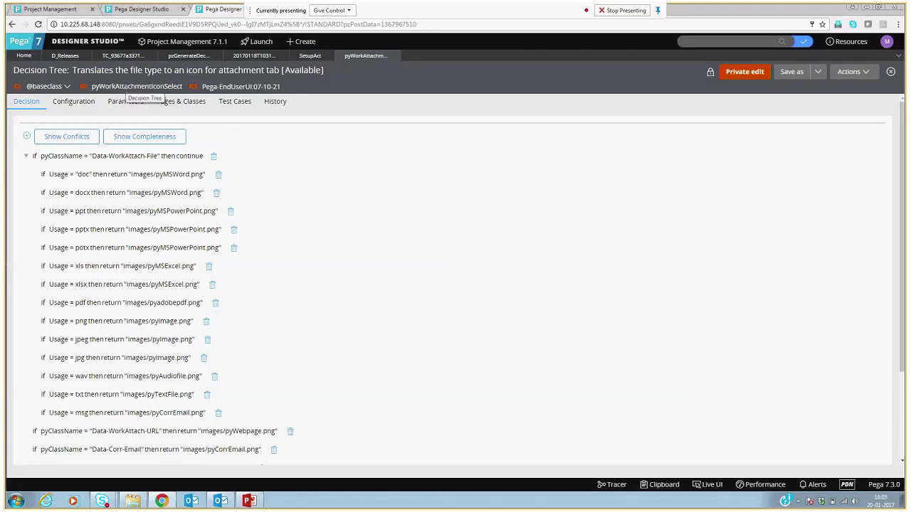
pyautogui.doubleClick(132, 87)
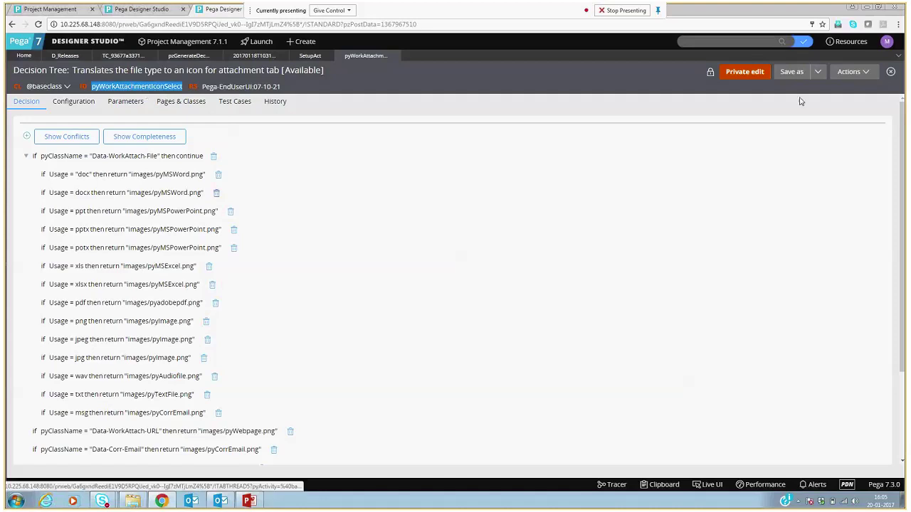
pyautogui.click(852, 72)
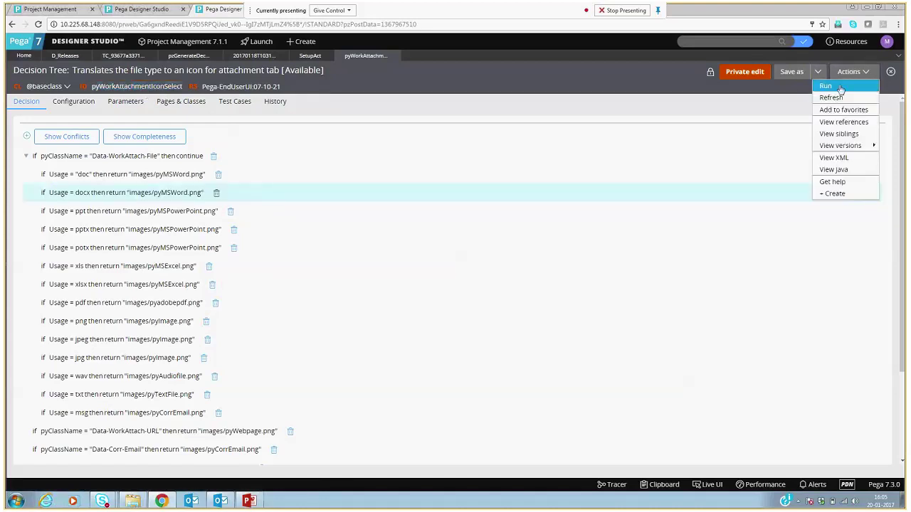
pyautogui.click(825, 85)
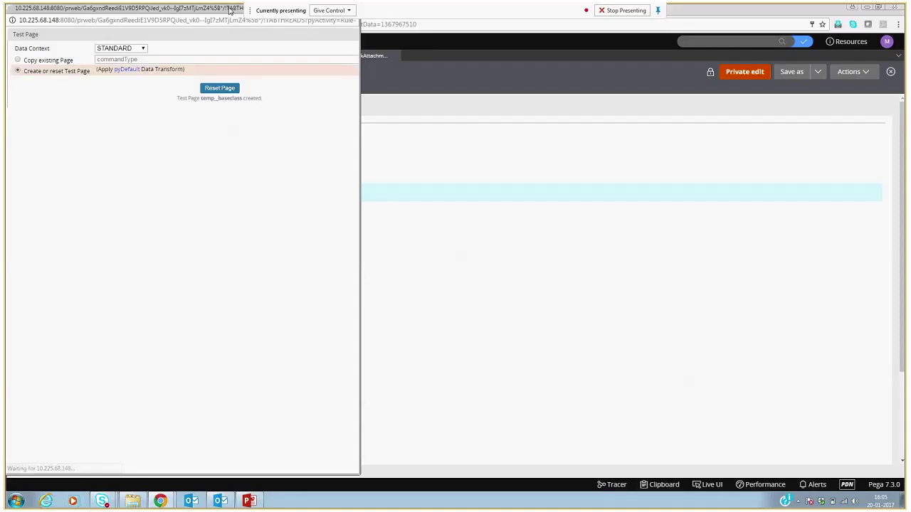
pyautogui.moveTo(230, 10); pyautogui.dragTo(584, 56)
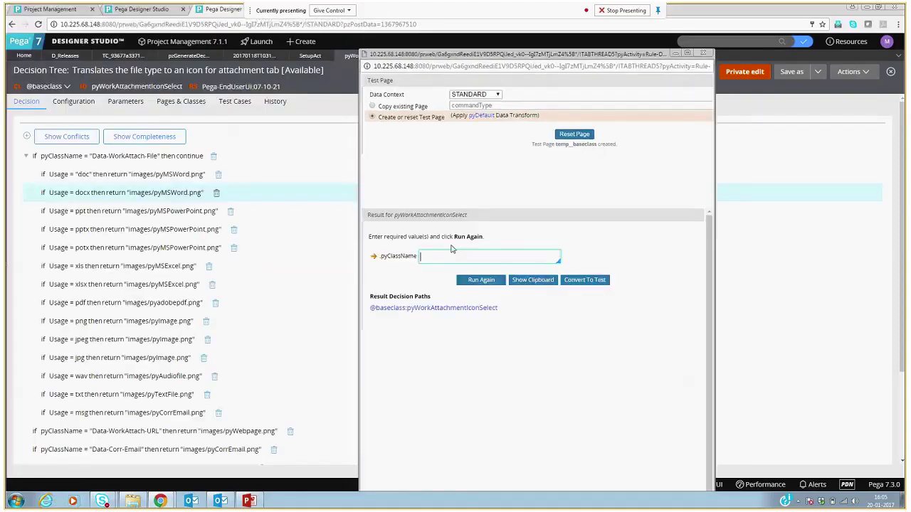
# Run the decision tree with .pyClassName set to Data-WorkAttach-File, copied from the tree's first condition
pyautogui.click(143, 157)
pyautogui.moveTo(255, 158); pyautogui.dragTo(193, 161)
pyautogui.hotkey('ctrl', 'c')
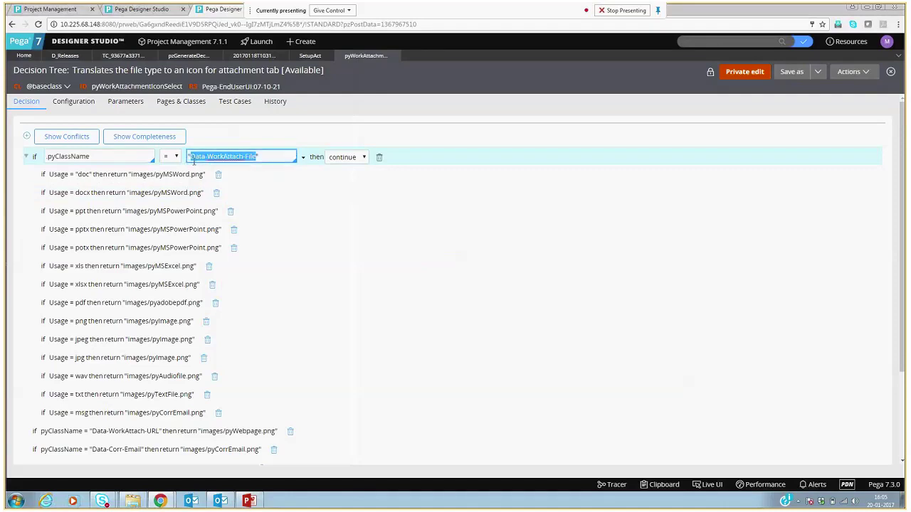
pyautogui.hotkey('alt', 'Tab')
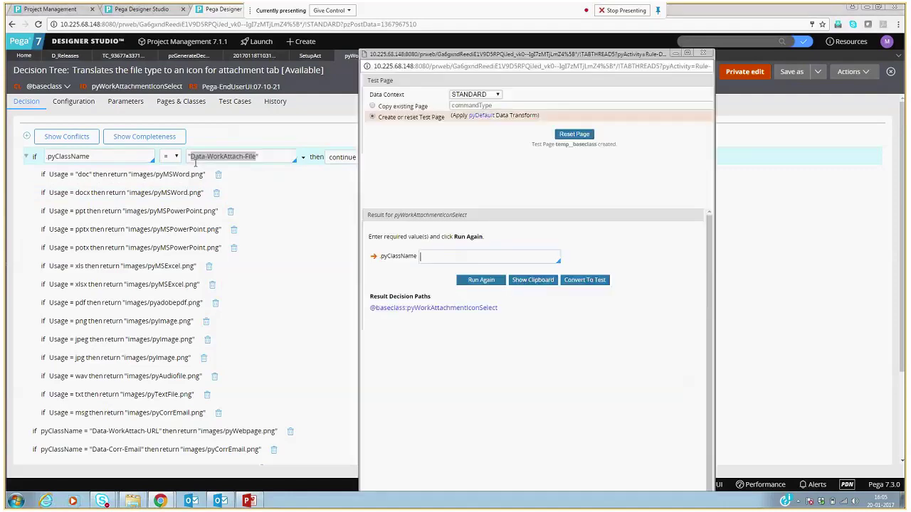
pyautogui.hotkey('ctrl', 'v')
pyautogui.click(466, 282)
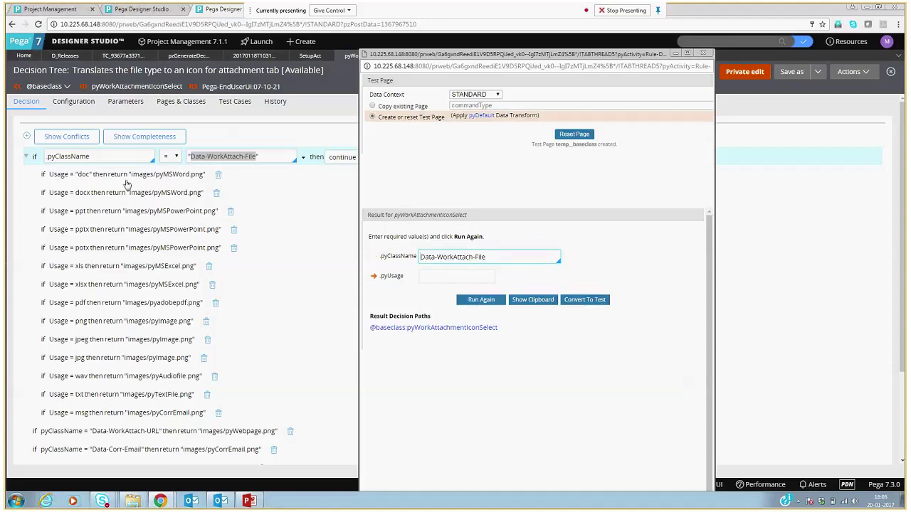
# Run the decision tree again with .pyUsage set to ppt and convert the run to a test case
pyautogui.click(450, 279)
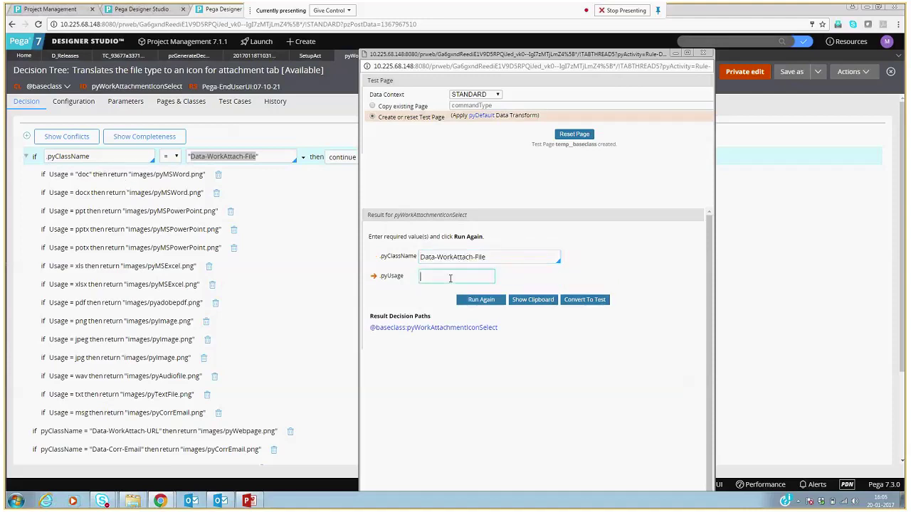
pyautogui.write('ppt')
pyautogui.click(482, 301)
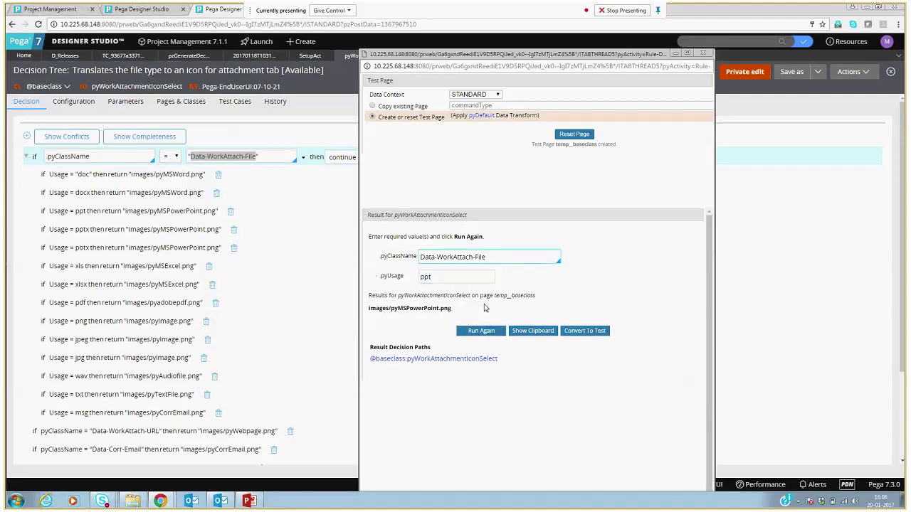
pyautogui.click(582, 331)
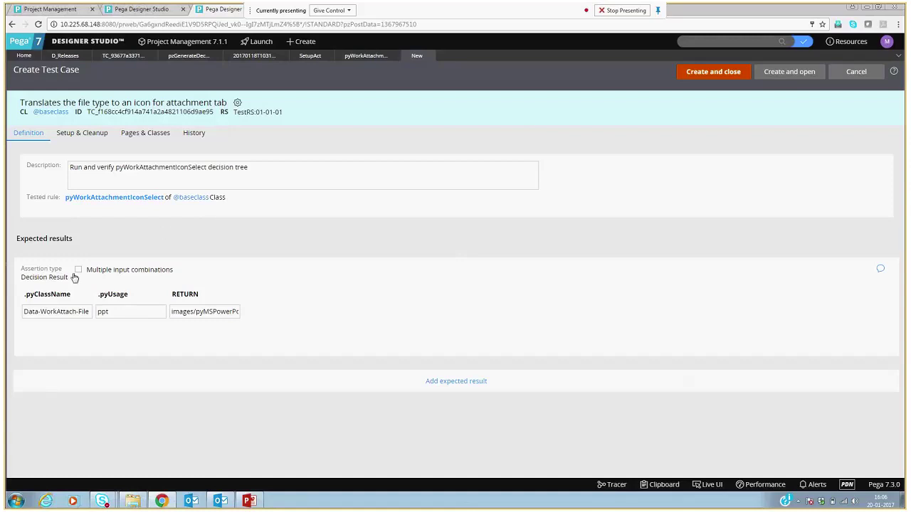
# Examine the Decision Result assertion's .pyClassName and .pyUsage inputs and RETURN value in the new test case
pyautogui.moveTo(67, 281); pyautogui.dragTo(26, 282)
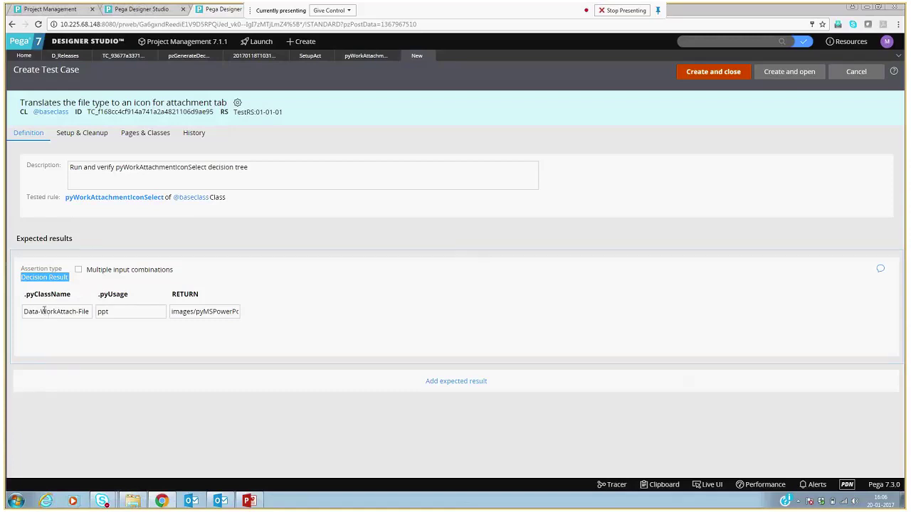
pyautogui.moveTo(27, 299); pyautogui.dragTo(70, 299)
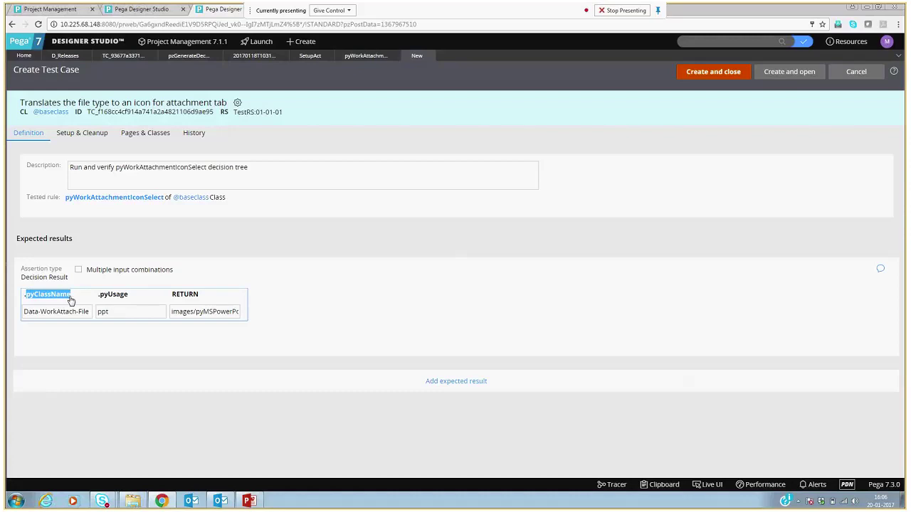
pyautogui.doubleClick(175, 299)
pyautogui.moveTo(175, 312); pyautogui.dragTo(275, 323)
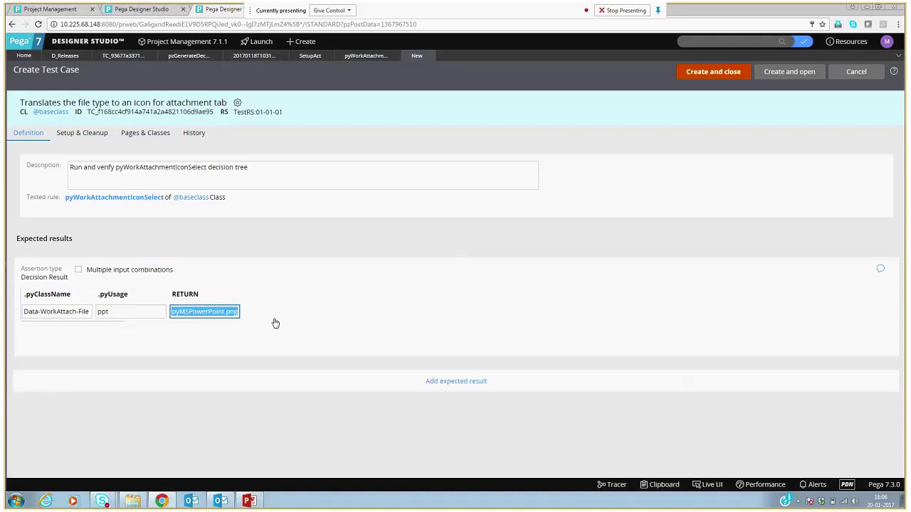
pyautogui.moveTo(116, 312); pyautogui.dragTo(97, 312)
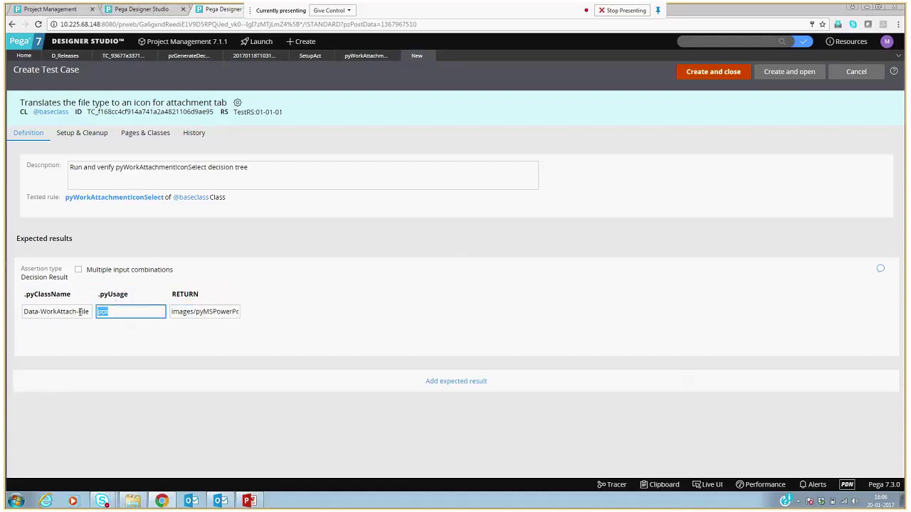
pyautogui.click(83, 312)
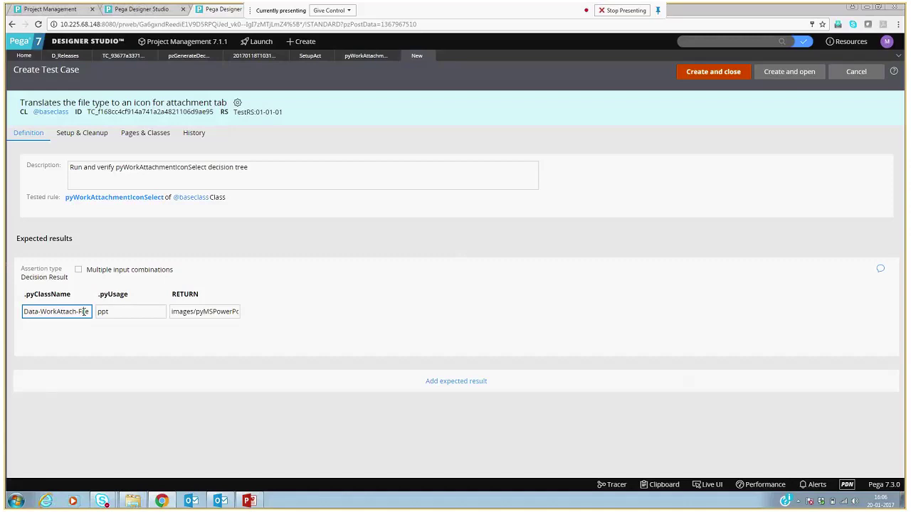
pyautogui.click(423, 303)
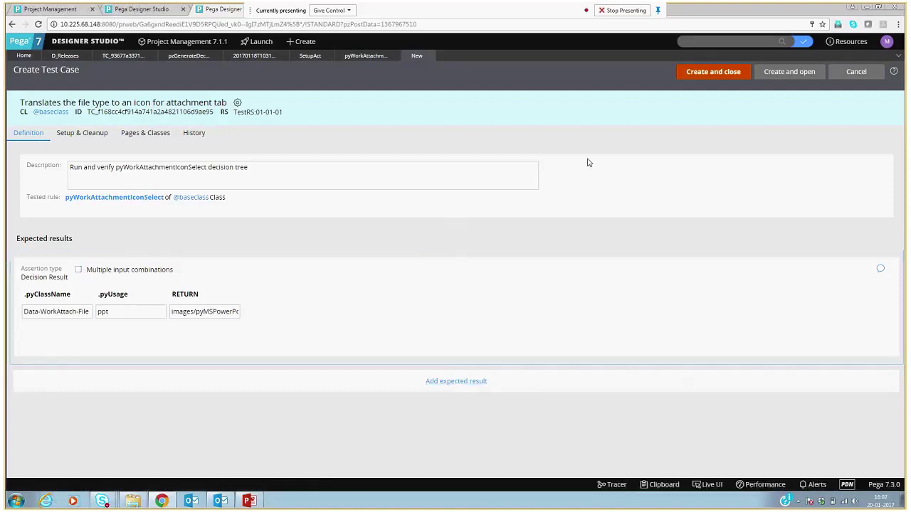
# Create and open the decision tree test case, keeping its default settings, and run it
pyautogui.click(789, 78)
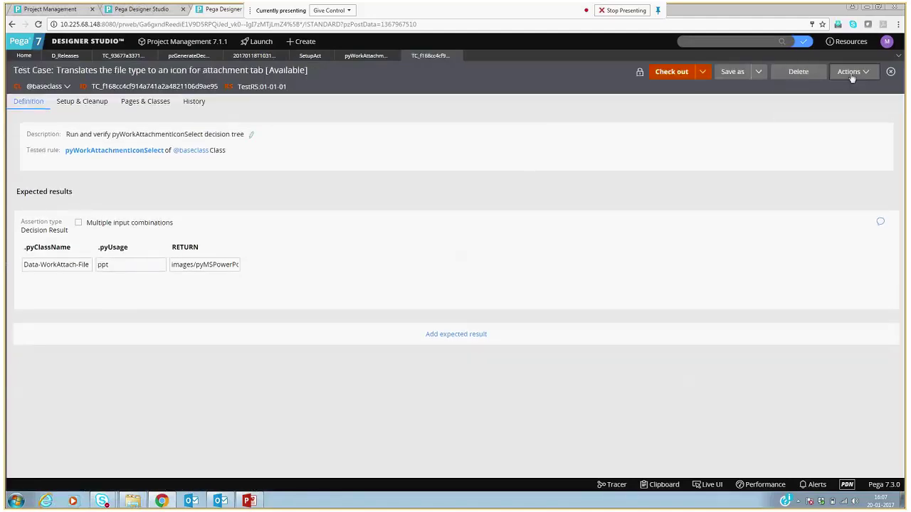
pyautogui.click(850, 71)
pyautogui.click(825, 86)
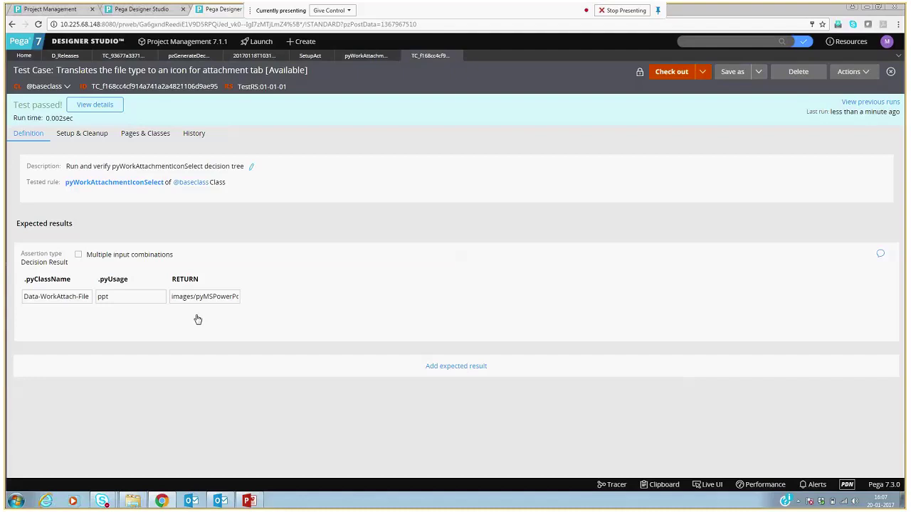
# Check out the test case, set the Decision Result's .pyUsage input to xls, save it and run it again
pyautogui.click(666, 71)
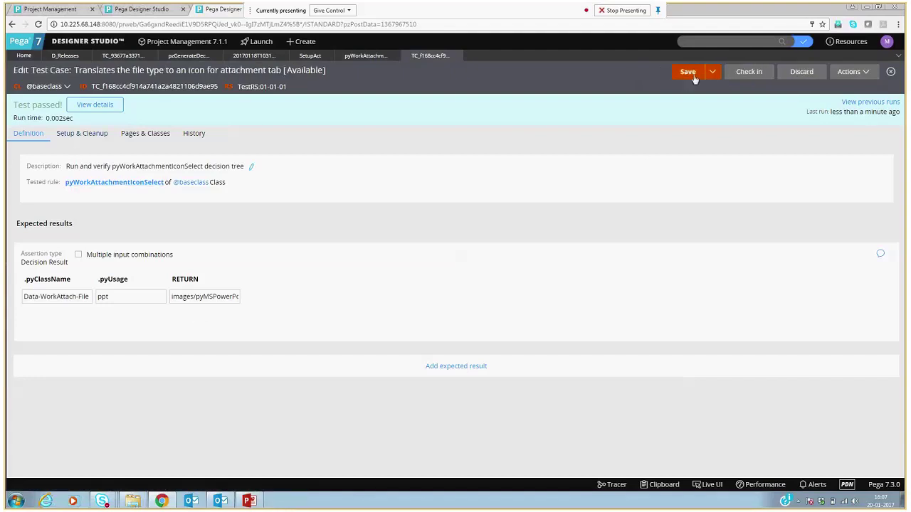
pyautogui.doubleClick(123, 296)
pyautogui.write('xls')
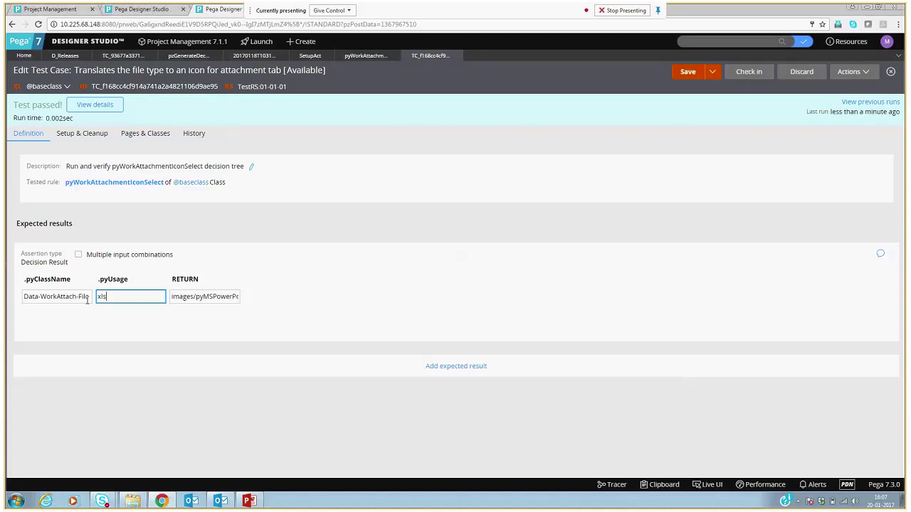
pyautogui.click(687, 73)
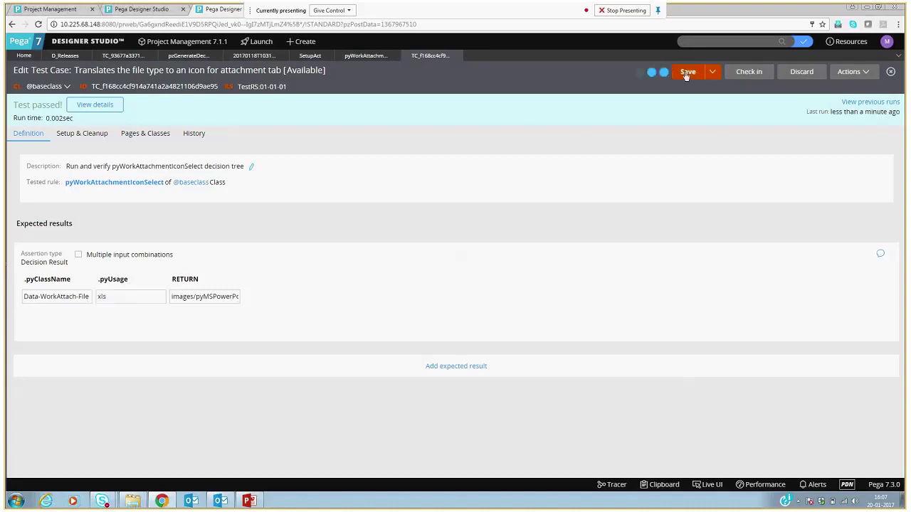
pyautogui.click(850, 74)
pyautogui.click(844, 85)
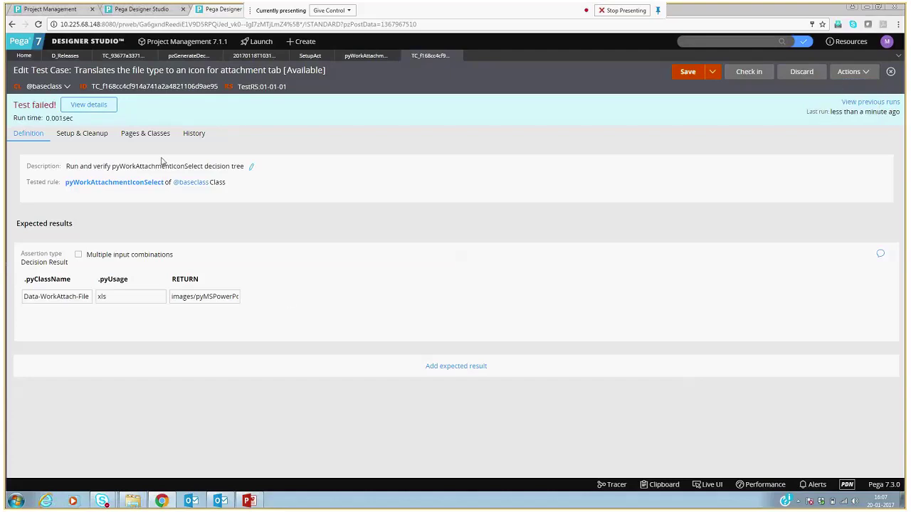
# Review the detailed results of the xls run, close them and recheck the expected RETURN value
pyautogui.click(86, 105)
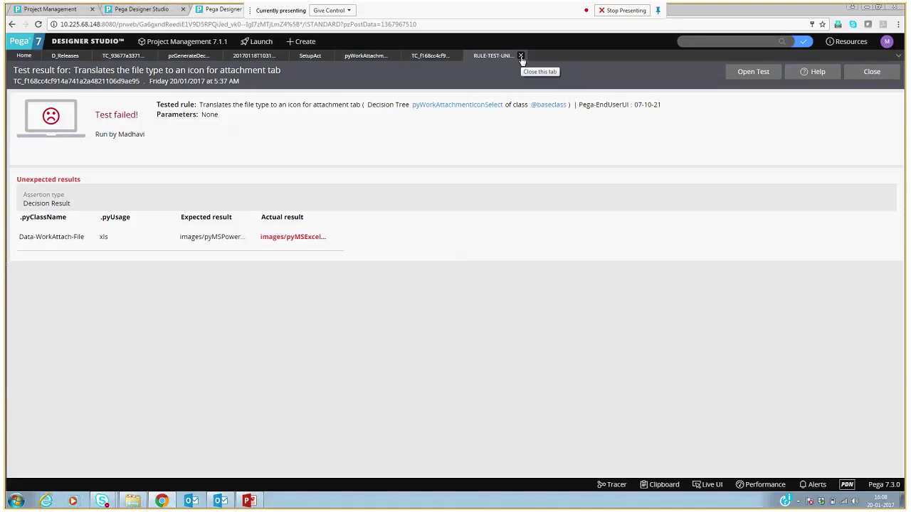
pyautogui.click(520, 56)
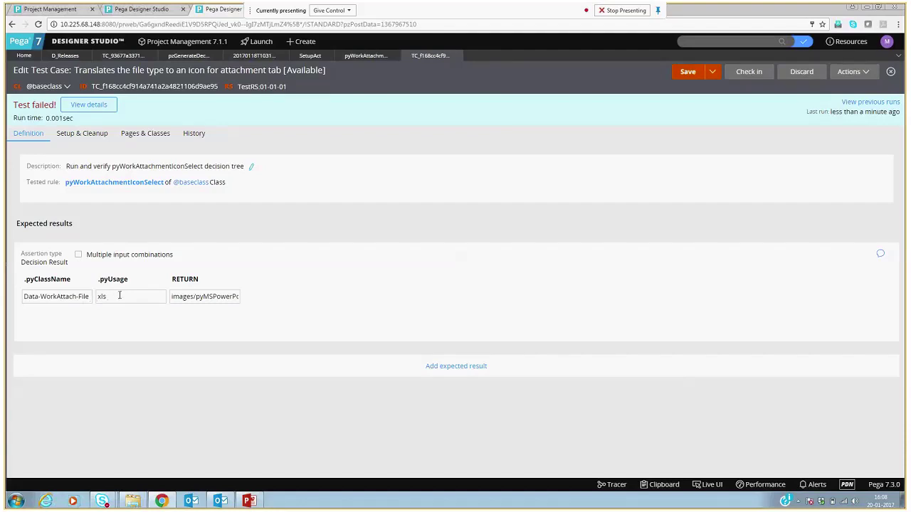
pyautogui.moveTo(182, 300); pyautogui.dragTo(236, 294)
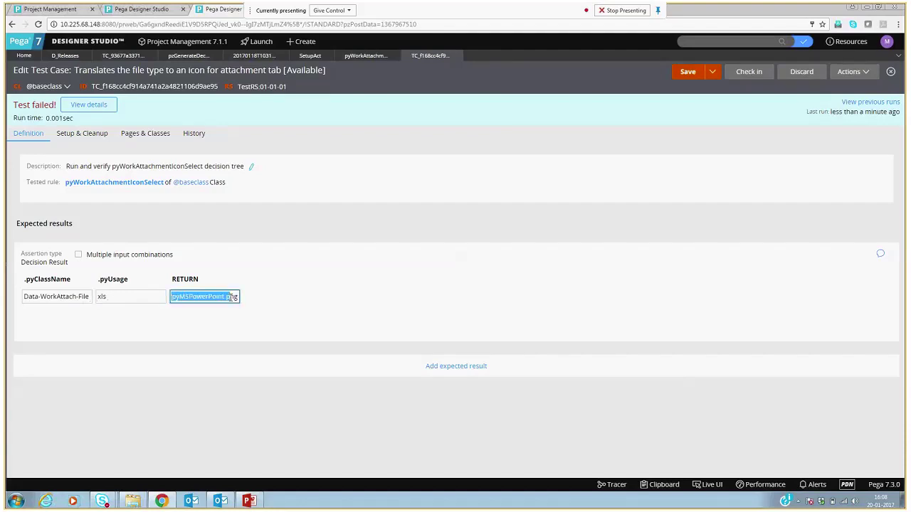
pyautogui.click(294, 291)
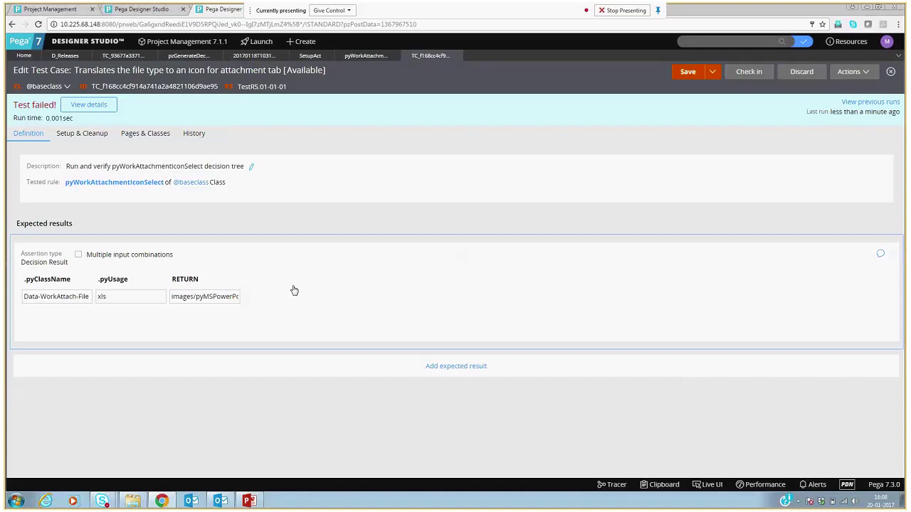
# Enable multiple input combinations and add a second row with .pyClassName Data-WorkAttach-File and .pyUsage doc
pyautogui.click(78, 256)
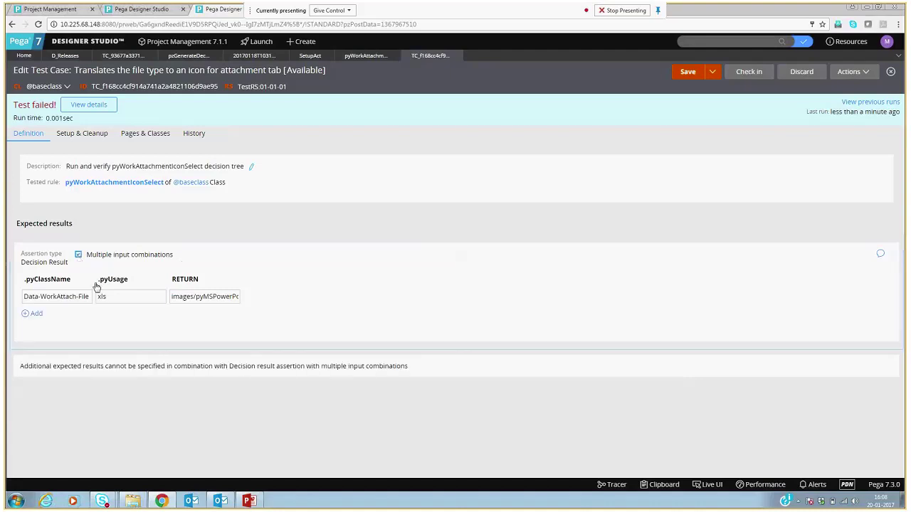
pyautogui.click(36, 316)
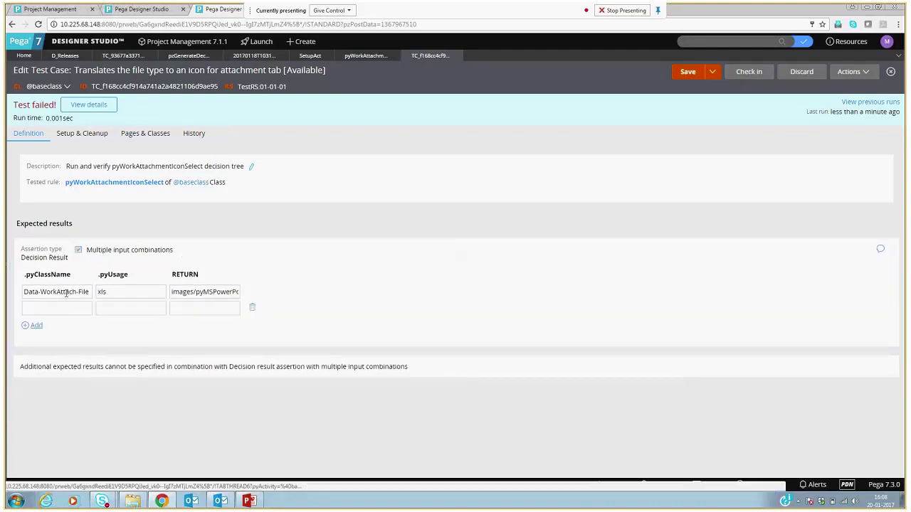
pyautogui.click(67, 293)
pyautogui.tripleClick(66, 291)
pyautogui.hotkey('ctrl', 'c')
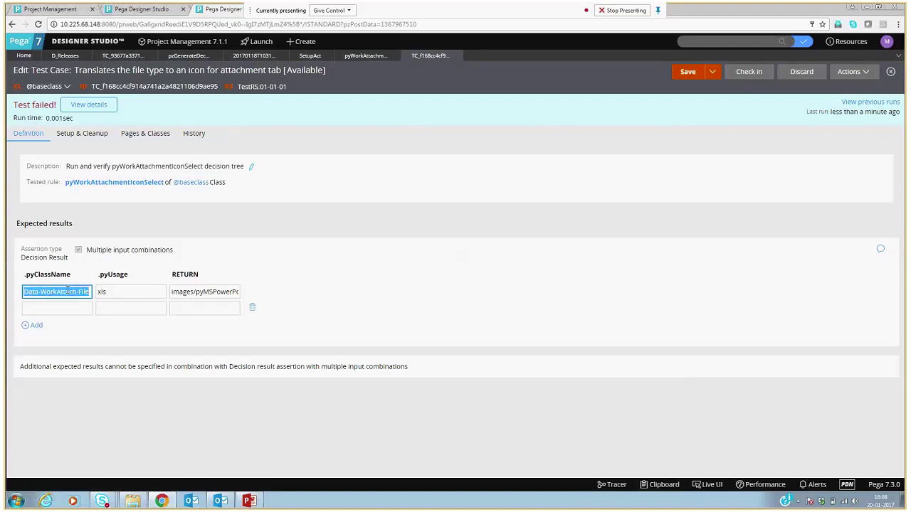
pyautogui.click(59, 309)
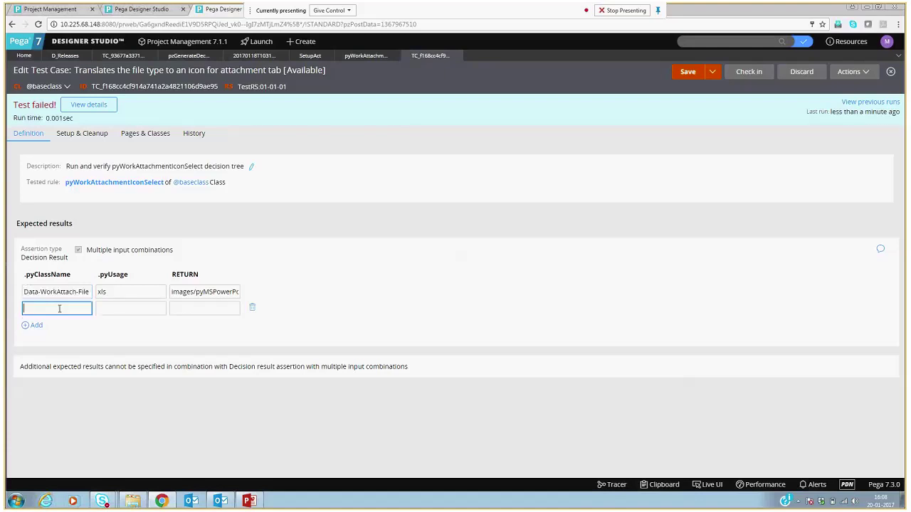
pyautogui.hotkey('ctrl', 'v')
pyautogui.click(122, 307)
pyautogui.write('doc')
# Copy the first row's RETURN value, images/pyMSPowerPoint.png, into the doc row and rerun the test case
pyautogui.click(213, 294)
pyautogui.hotkey('ctrl', 'a')
pyautogui.hotkey('ctrl', 'c')
pyautogui.click(214, 308)
pyautogui.hotkey('ctrl', 'v')
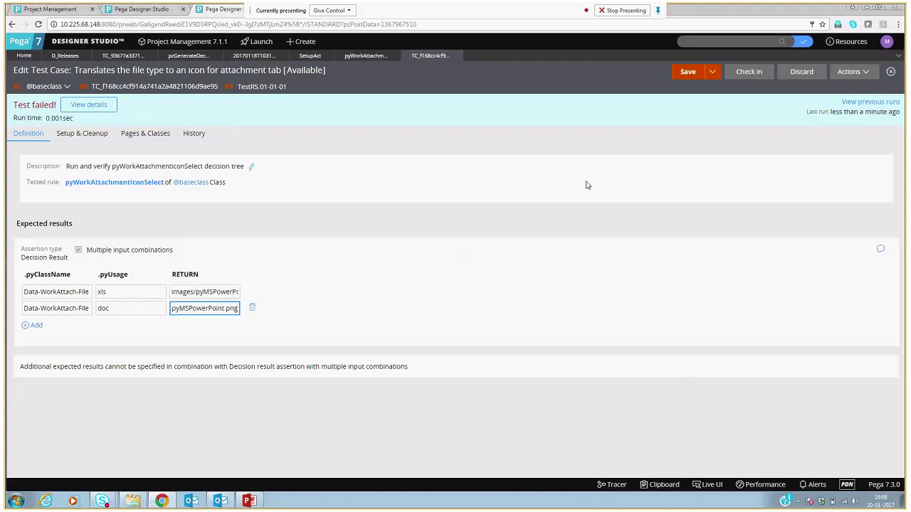
pyautogui.click(658, 103)
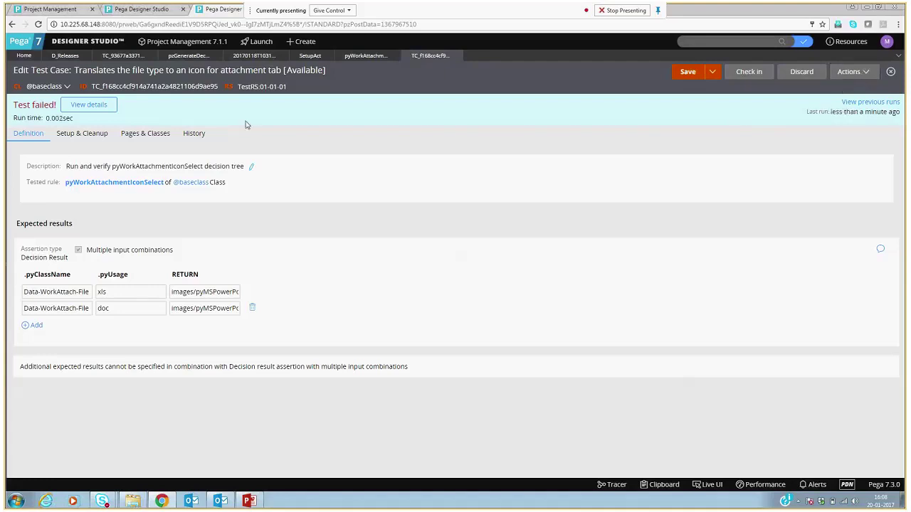
# Compare expected and actual results for the xls and doc rows in the run details, and close the results
pyautogui.click(88, 106)
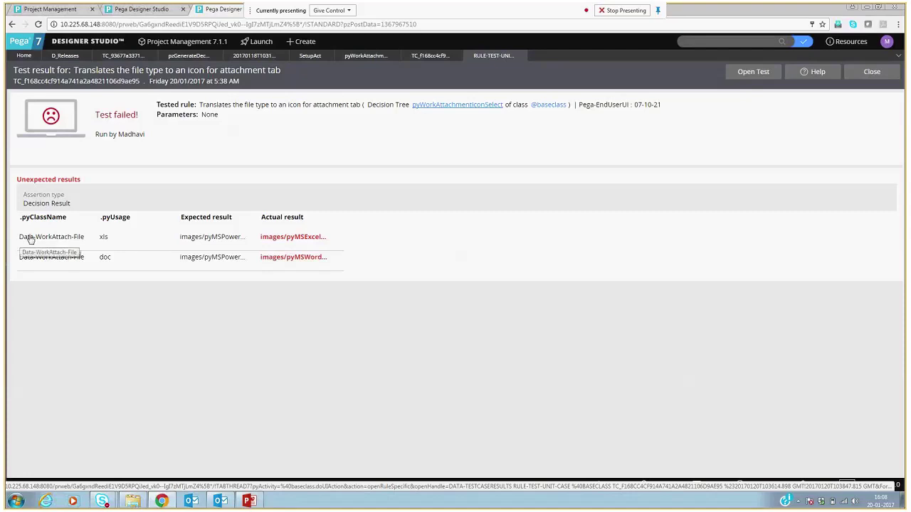
pyautogui.moveTo(22, 240); pyautogui.dragTo(104, 239)
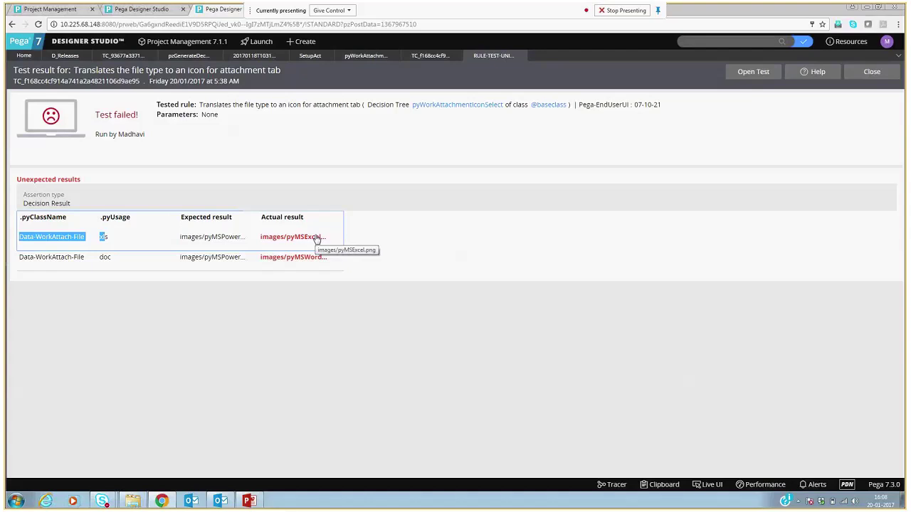
pyautogui.click(110, 261)
pyautogui.moveTo(119, 264); pyautogui.dragTo(21, 258)
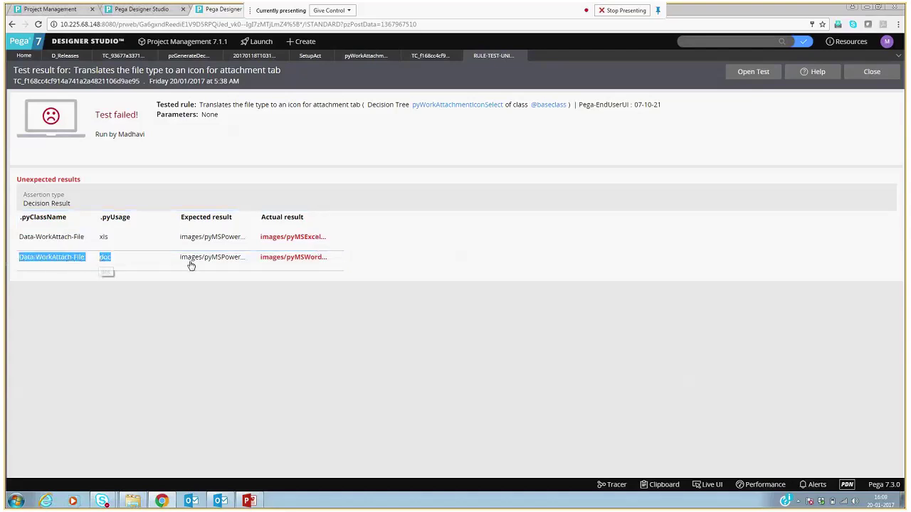
pyautogui.moveTo(180, 260); pyautogui.dragTo(241, 261)
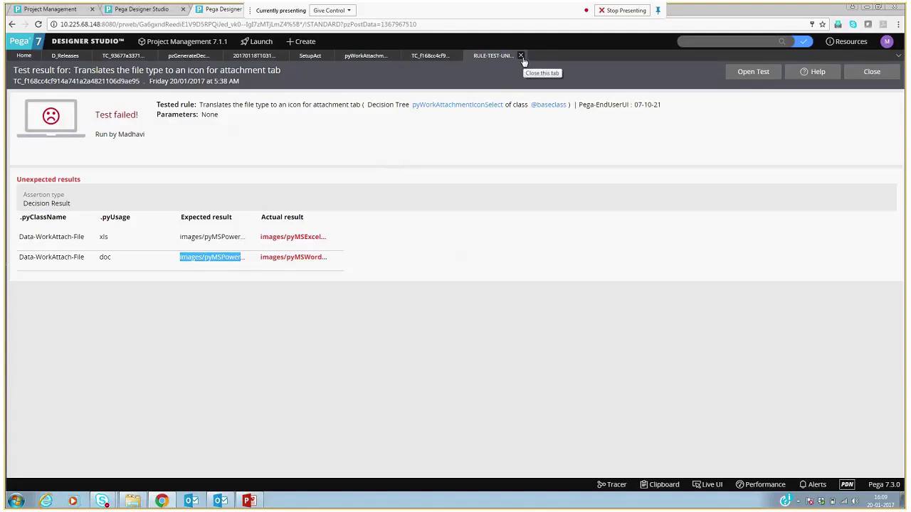
pyautogui.click(521, 56)
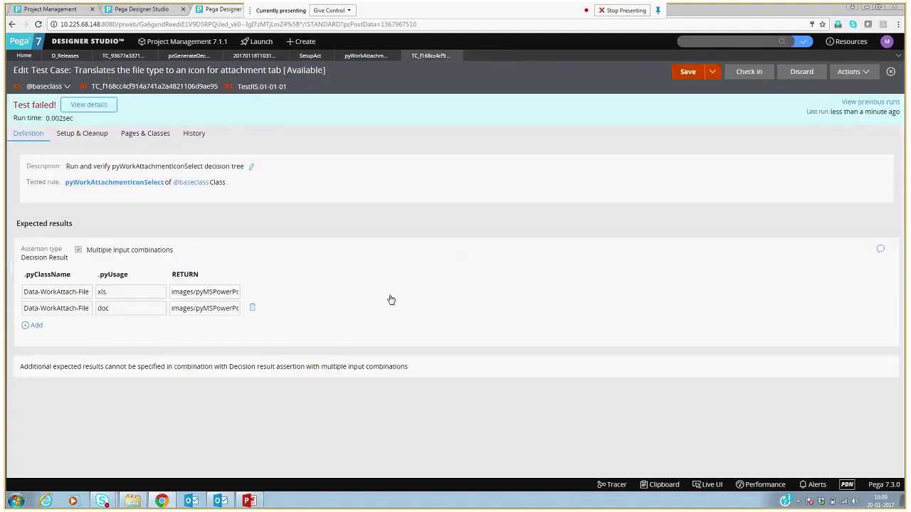